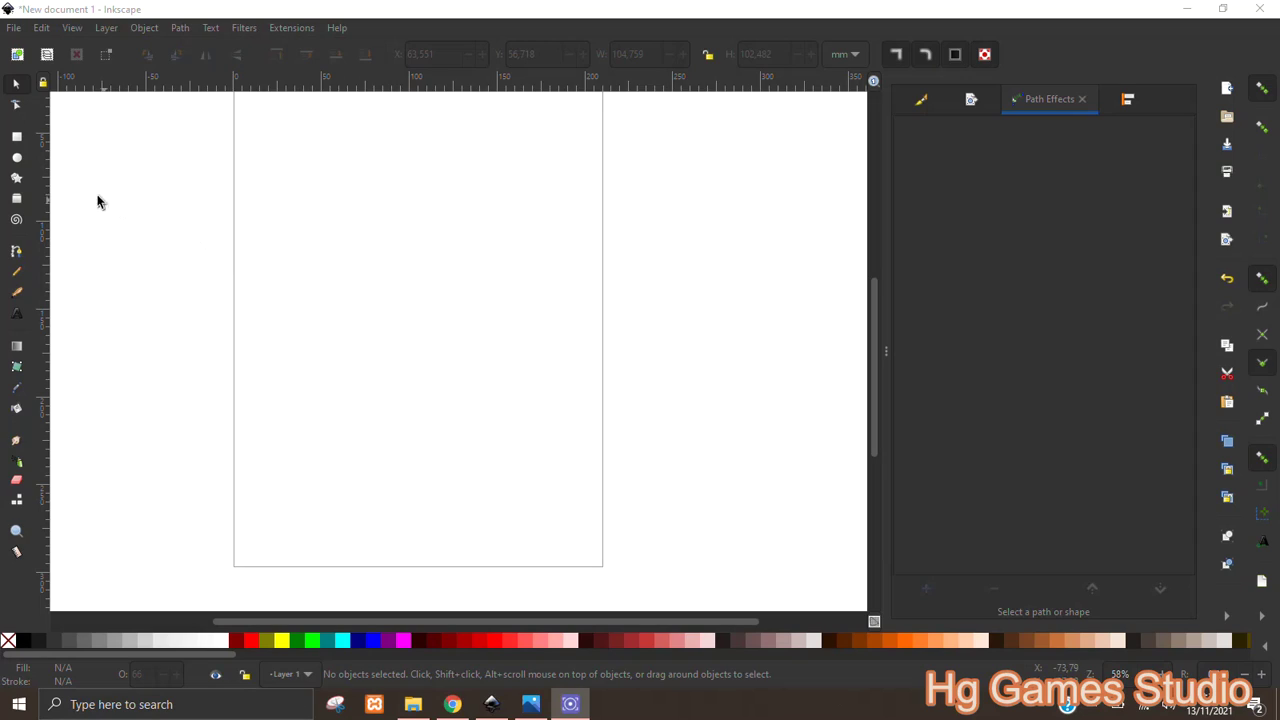
# Draw a tall rectangle in the middle of the page, with stroke width 1 and no stroke paint
pyautogui.press('r')
pyautogui.moveTo(354, 174); pyautogui.dragTo(561, 470)
pyautogui.click(927, 104)
pyautogui.click(1095, 130)
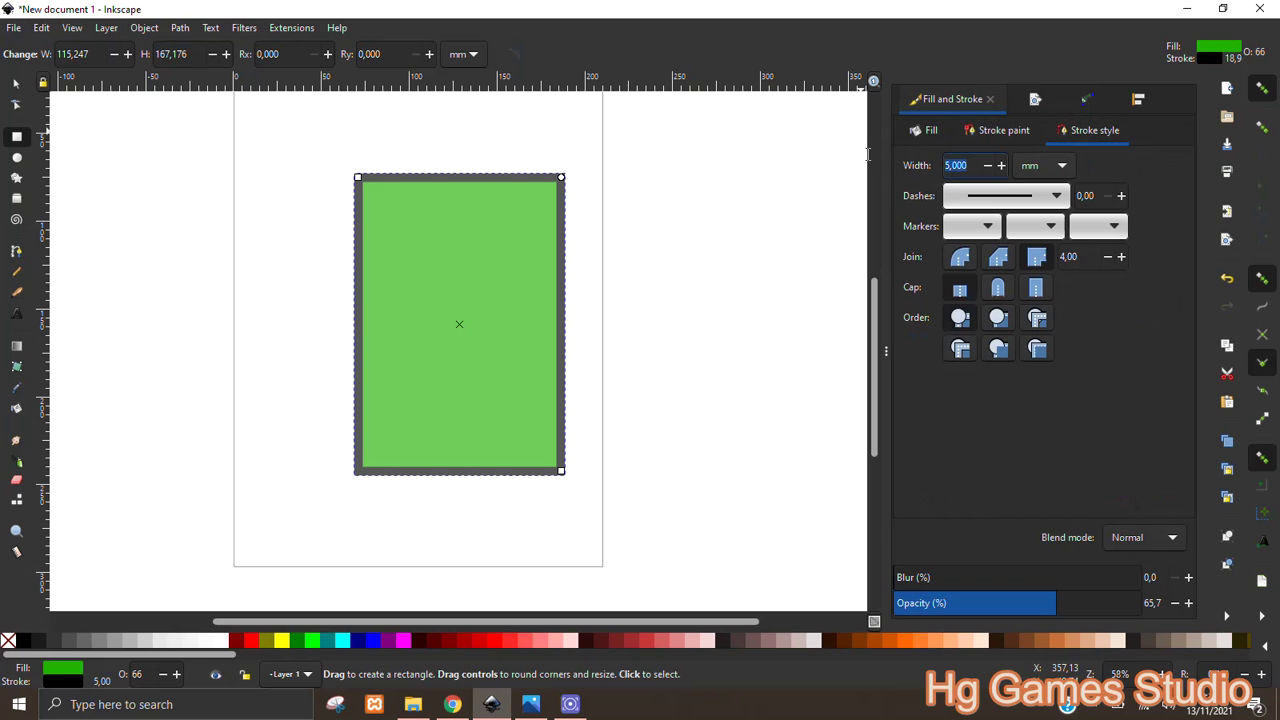
pyautogui.press('Return')
pyautogui.click(985, 136)
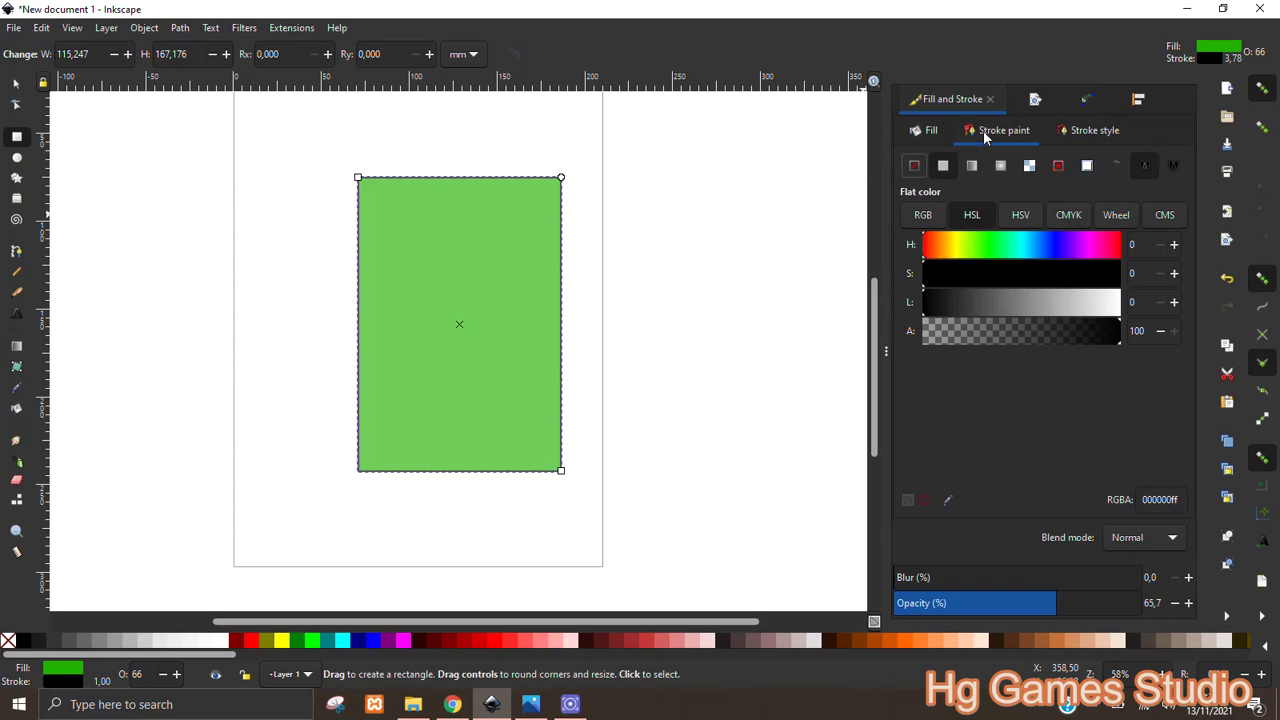
pyautogui.click(913, 165)
# Start a bezier path just above the rectangle's right side
pyautogui.press('s')
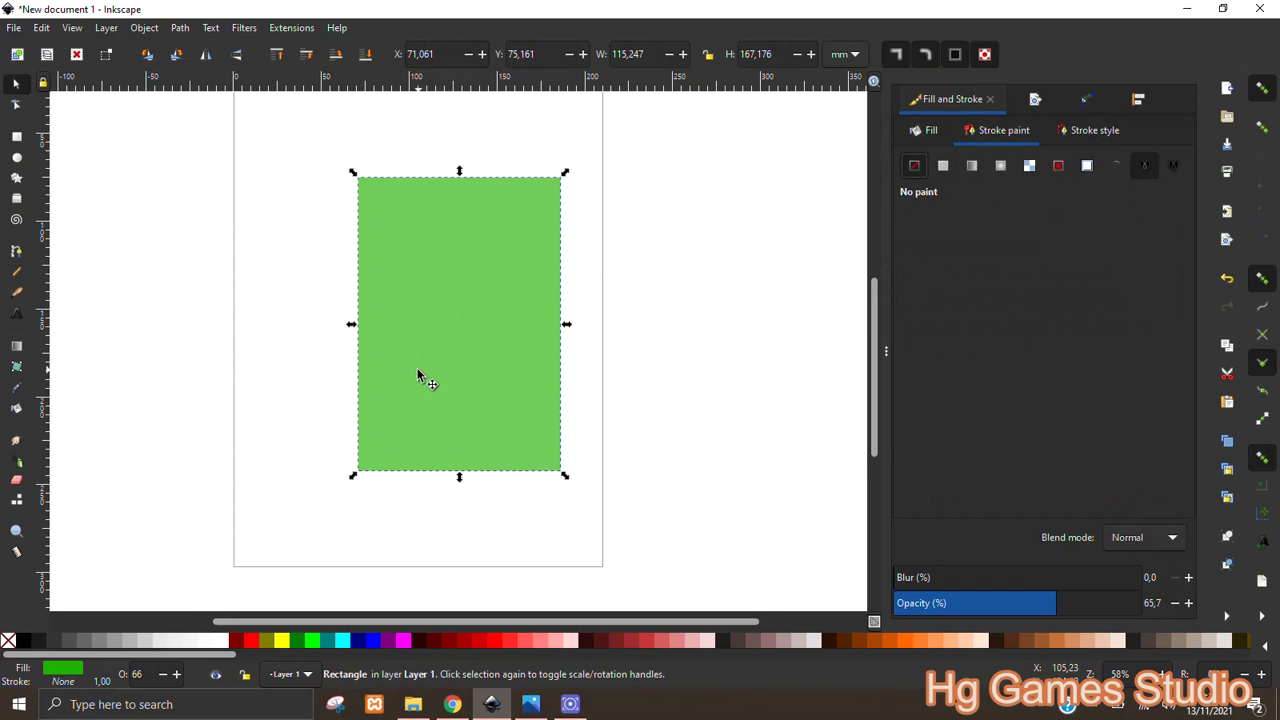
pyautogui.scroll(1, 418, 375)
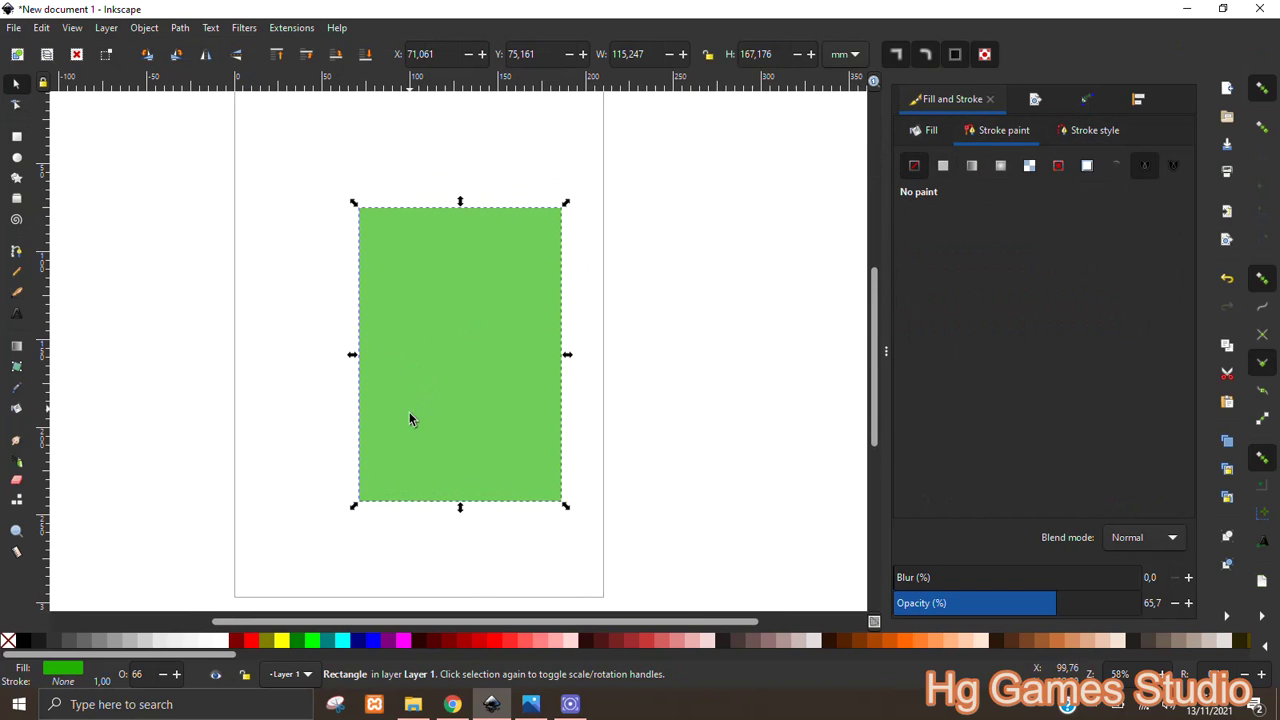
pyautogui.press('b')
pyautogui.click(583, 174)
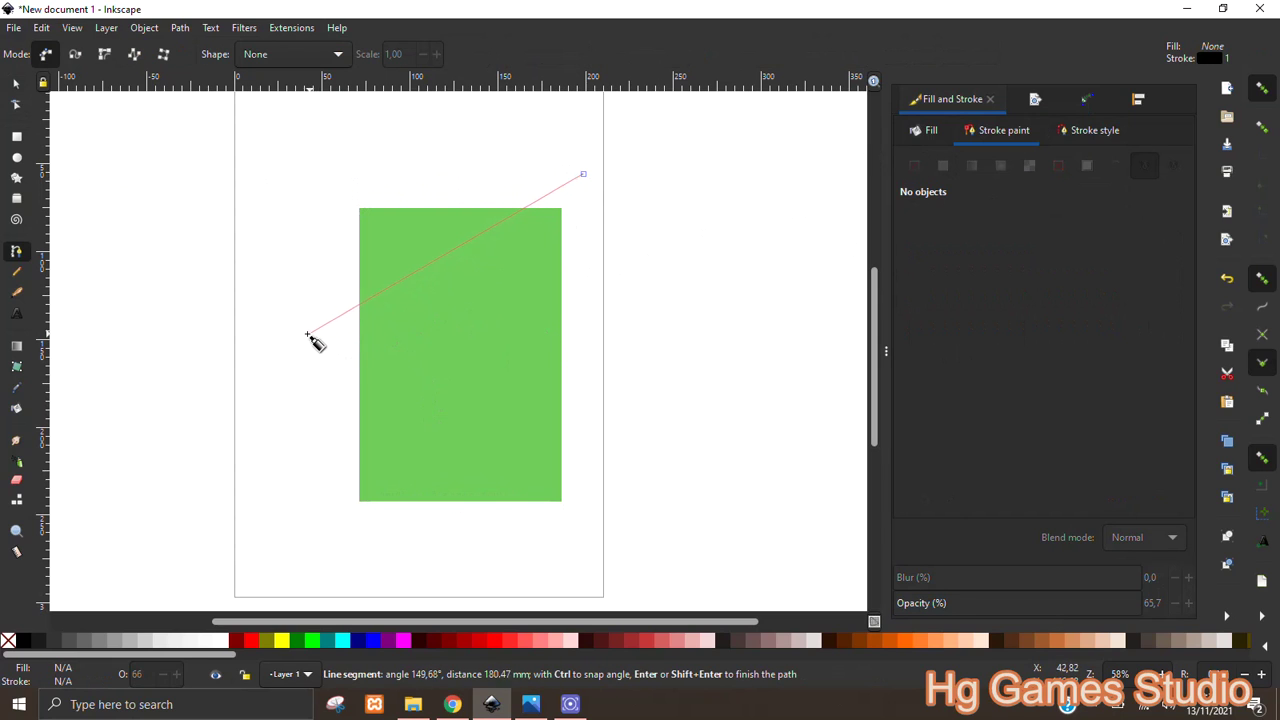
# Draw a closed curved outline over the rectangle's top, from its right side across to its left
pyautogui.click(303, 331)
pyautogui.press('Escape')
pyautogui.click(582, 195)
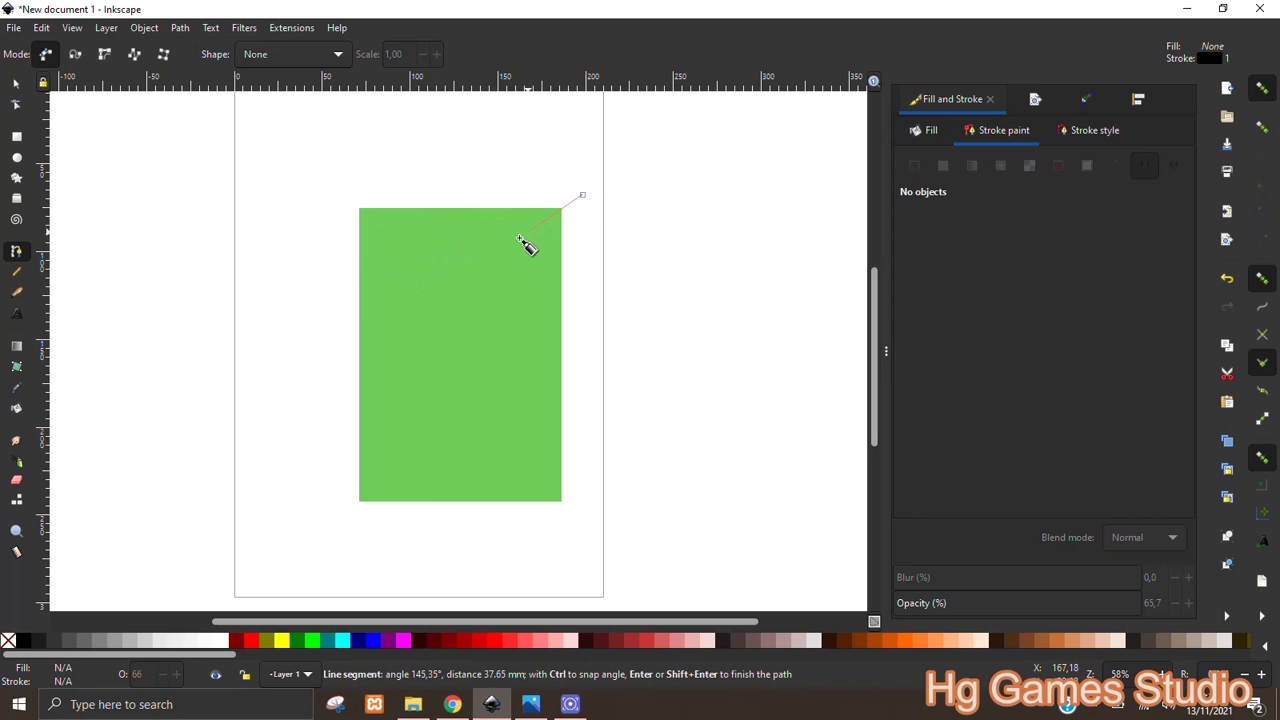
pyautogui.click(300, 328)
pyautogui.click(270, 201)
pyautogui.click(463, 141)
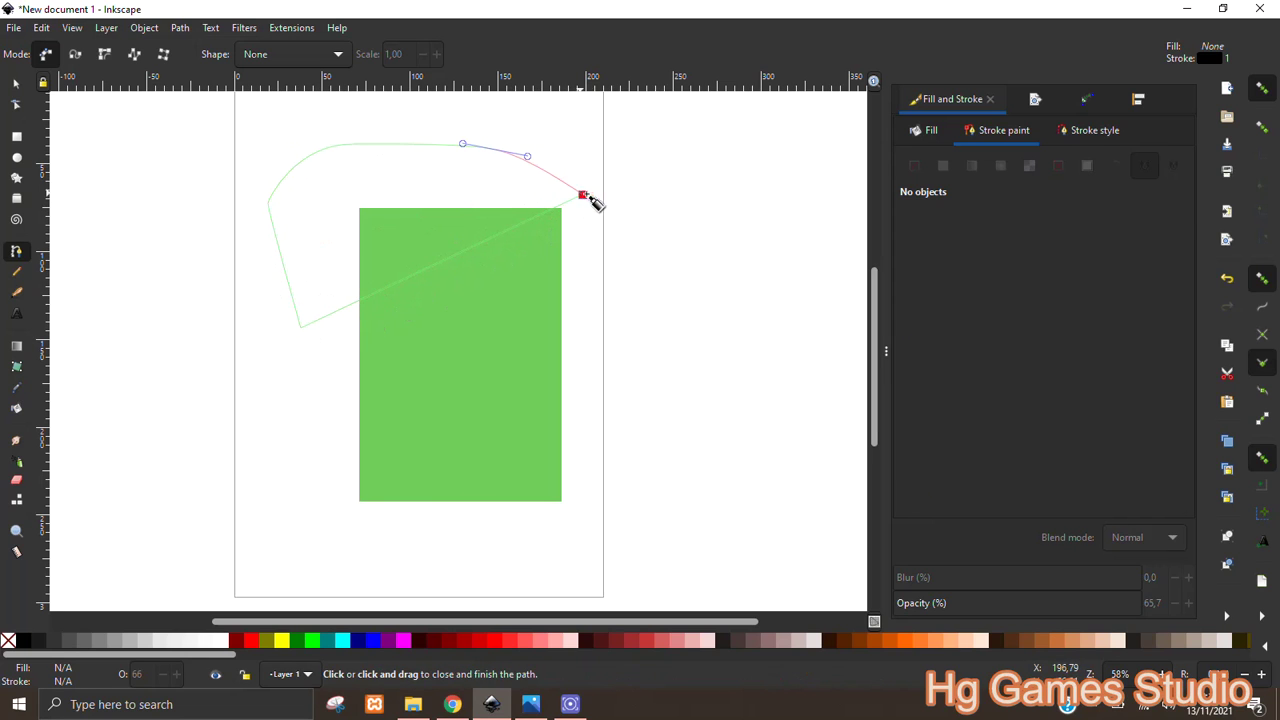
pyautogui.click(581, 194)
# Bend the outline's straight lower edge into a smooth curve with the Node tool
pyautogui.press('n')
pyautogui.moveTo(500, 237); pyautogui.dragTo(505, 268)
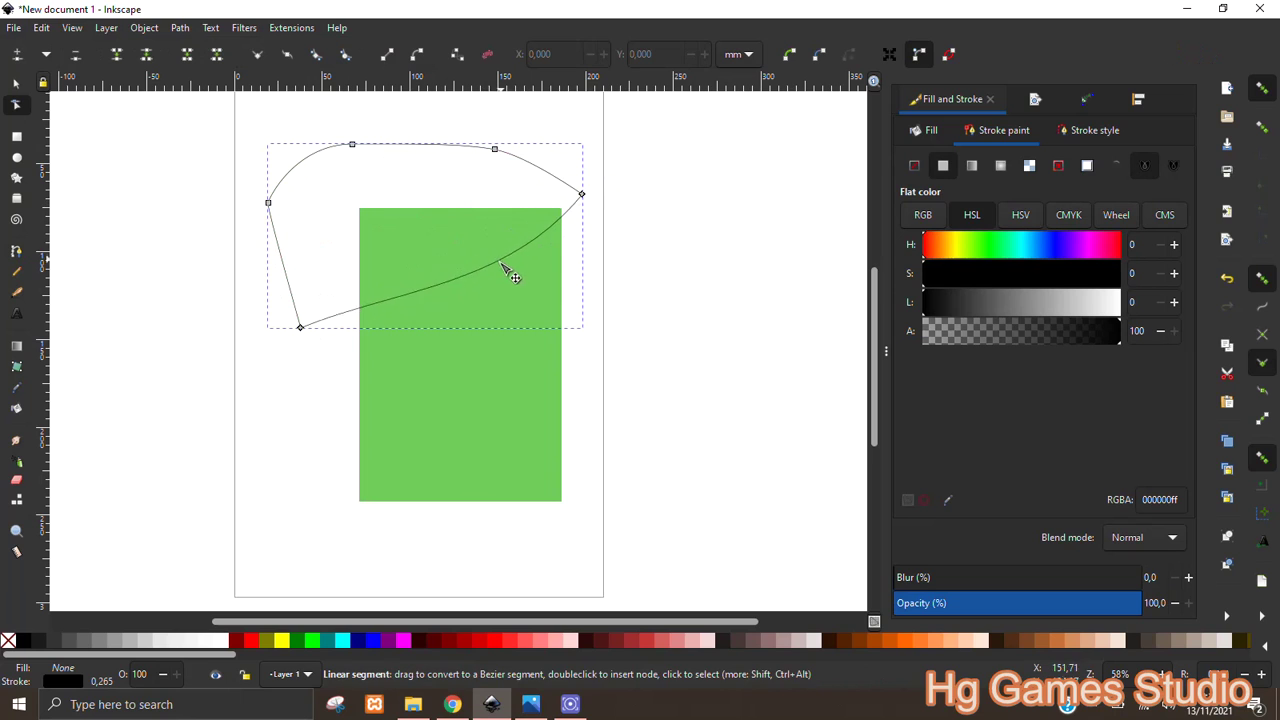
pyautogui.click(300, 328)
pyautogui.moveTo(394, 296); pyautogui.dragTo(396, 302)
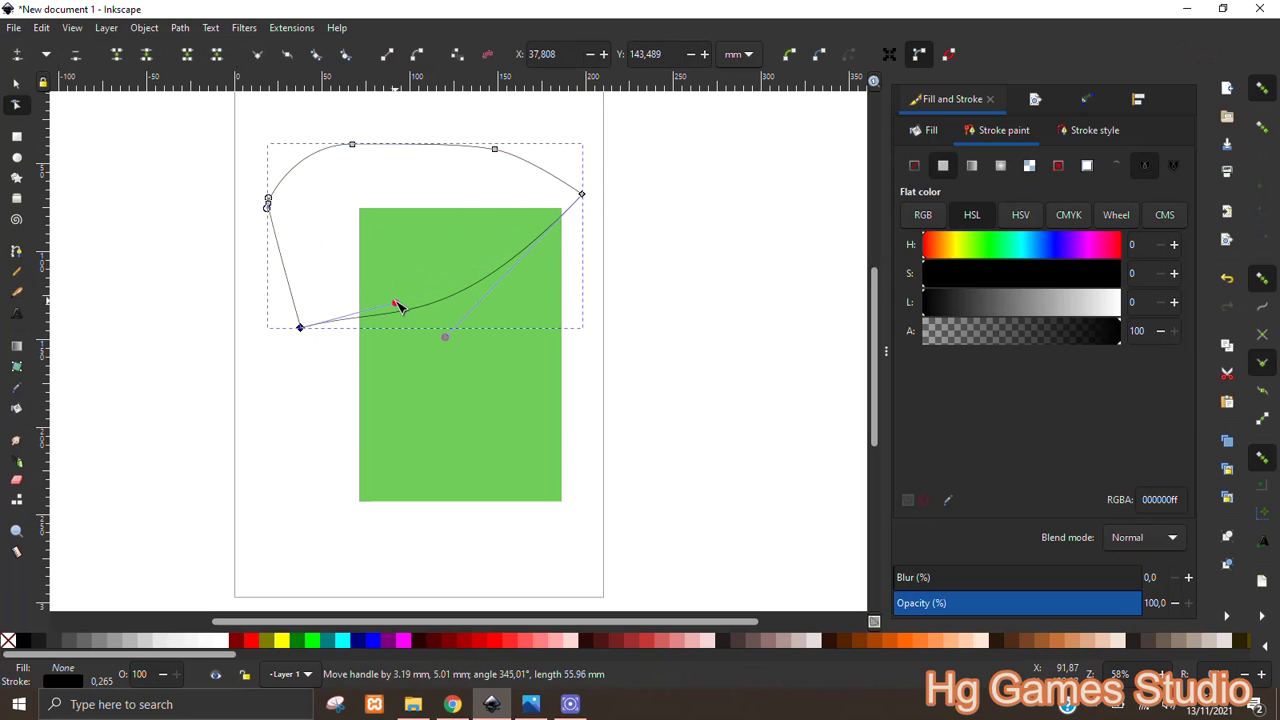
pyautogui.moveTo(447, 343); pyautogui.dragTo(518, 279)
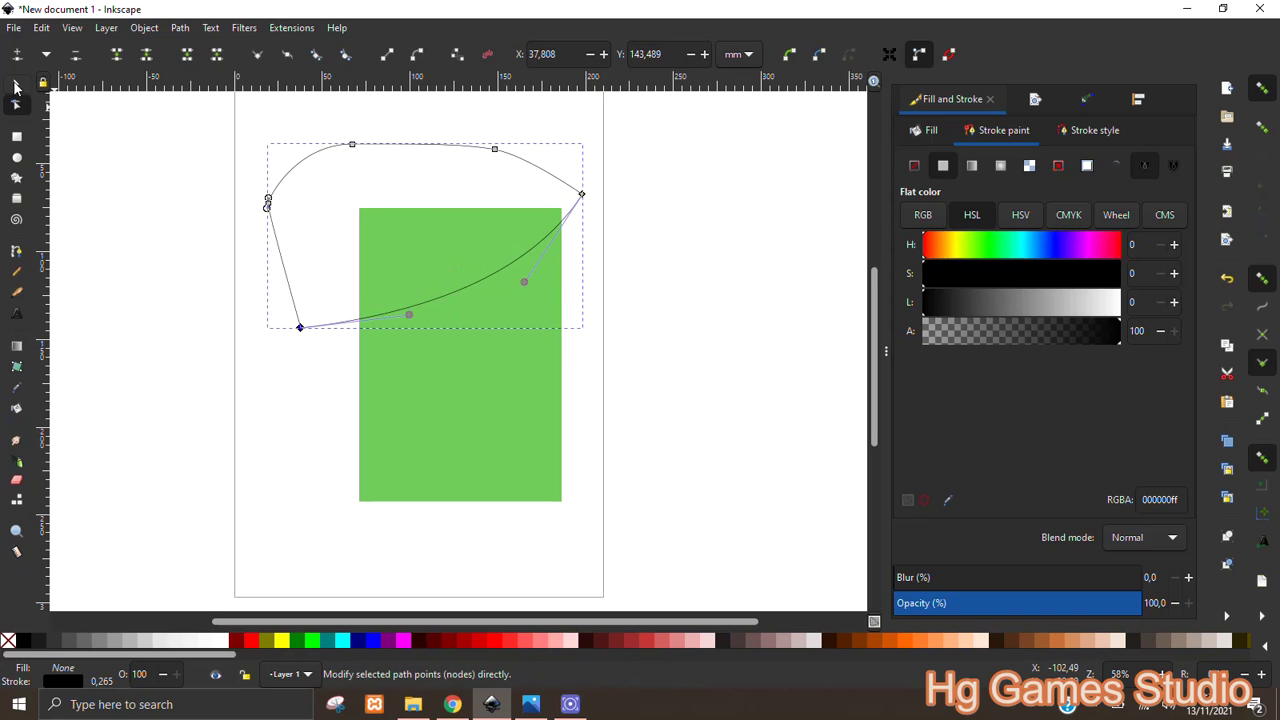
# Duplicate the curved outline, move the copy over the rectangle's lower half, and select the rectangle with the upper outline
pyautogui.click(15, 84)
pyautogui.hotkey('ctrl', 'd')
pyautogui.moveTo(437, 305)
pyautogui.mouseDown()
pyautogui.moveTo(468, 497)
pyautogui.moveTo(455, 487)
pyautogui.mouseUp()
pyautogui.click(500, 357)
pyautogui.keyDown('shift'); pyautogui.click(500, 155); pyautogui.keyUp('shift')
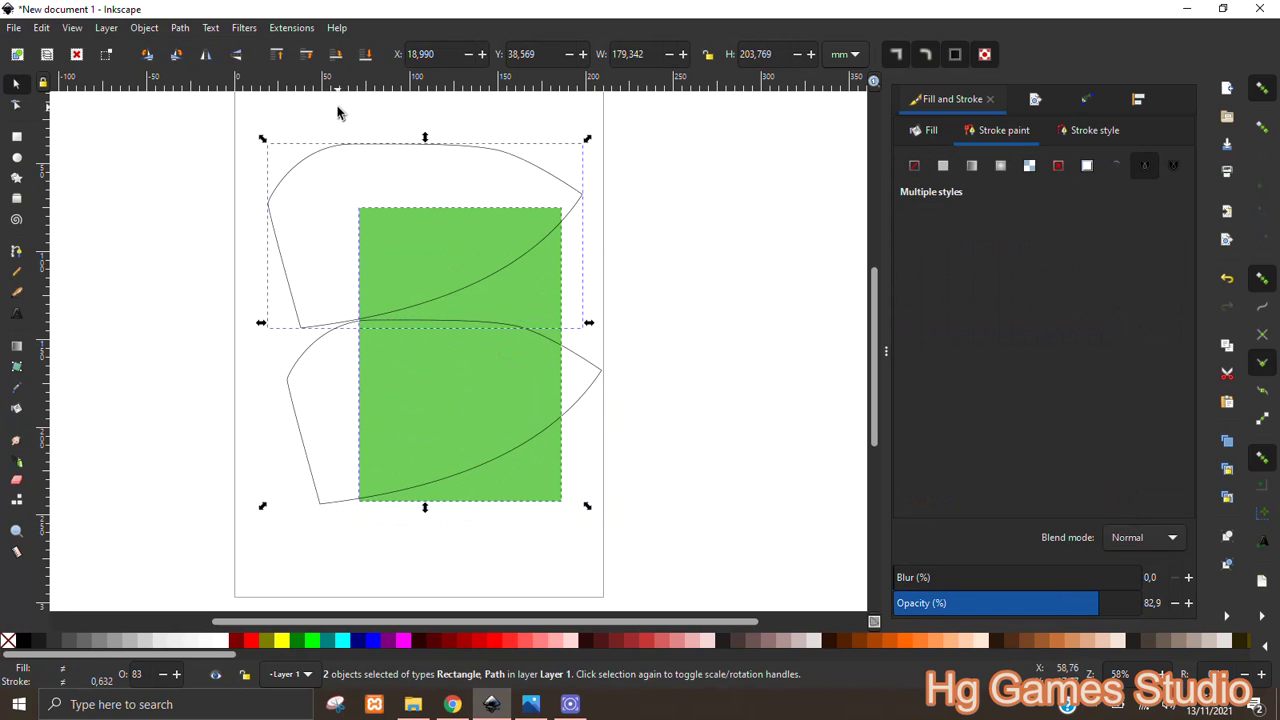
# Subtract the upper curve from the rectangle, then stretch the lower outline's nodes toward the page bottom
pyautogui.click(180, 27)
pyautogui.click(215, 123)
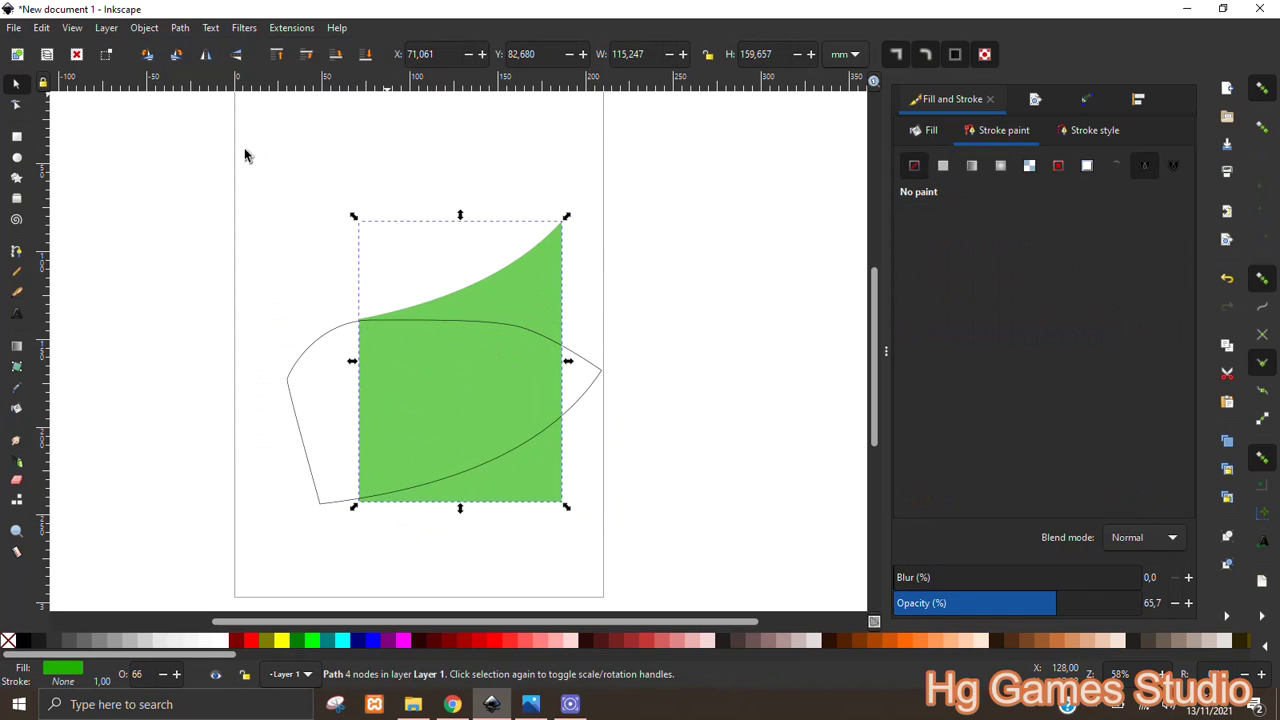
pyautogui.click(306, 348)
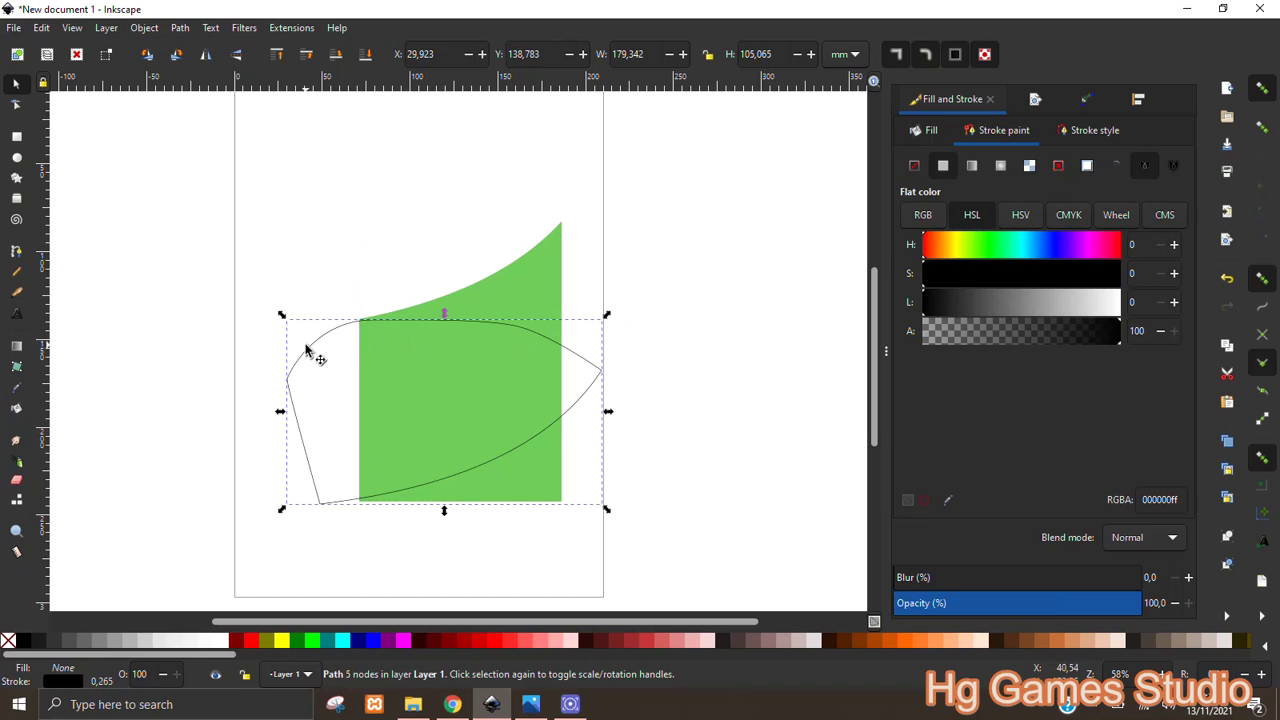
pyautogui.press('n')
pyautogui.moveTo(521, 386); pyautogui.dragTo(521, 387)
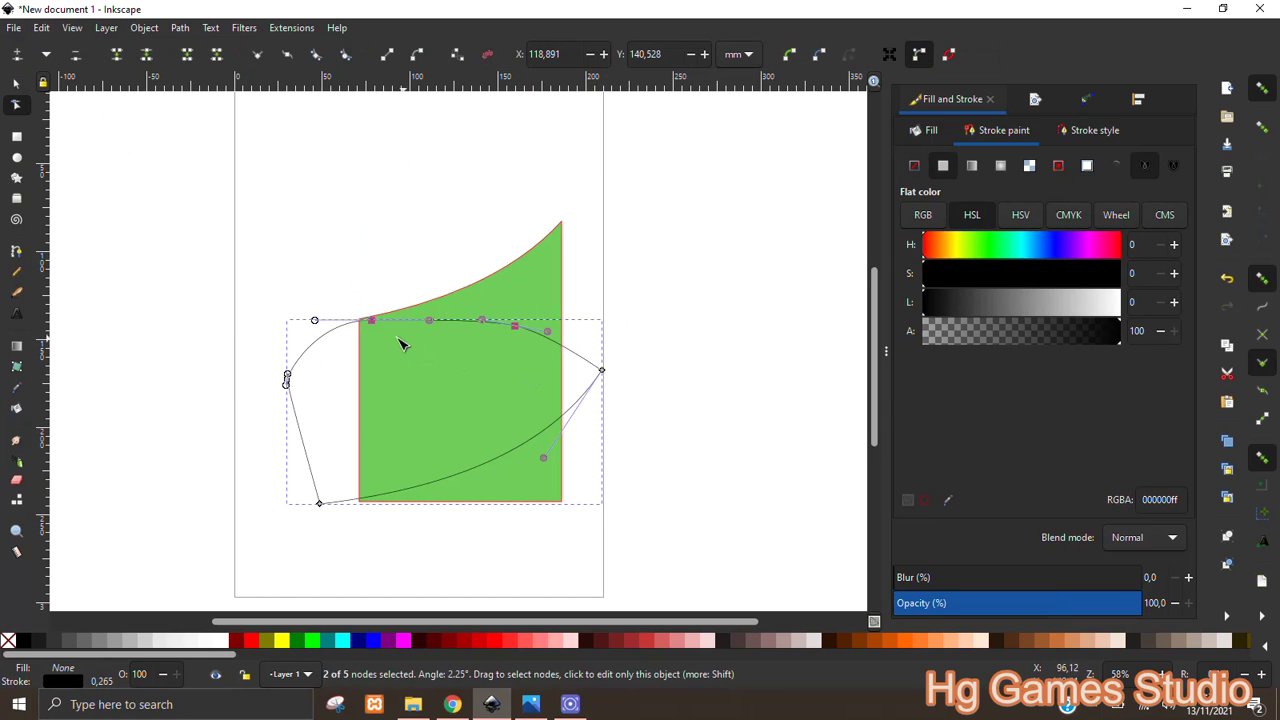
pyautogui.moveTo(400, 343); pyautogui.dragTo(505, 588)
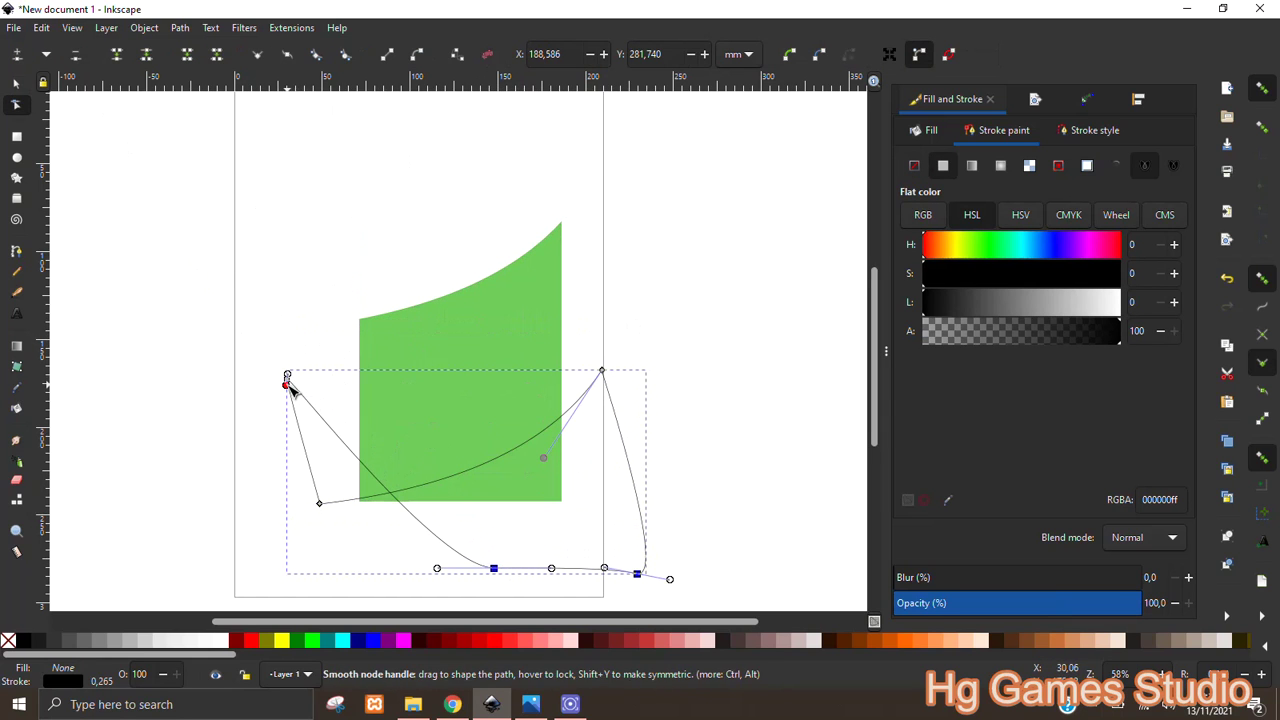
pyautogui.moveTo(287, 378); pyautogui.dragTo(337, 566)
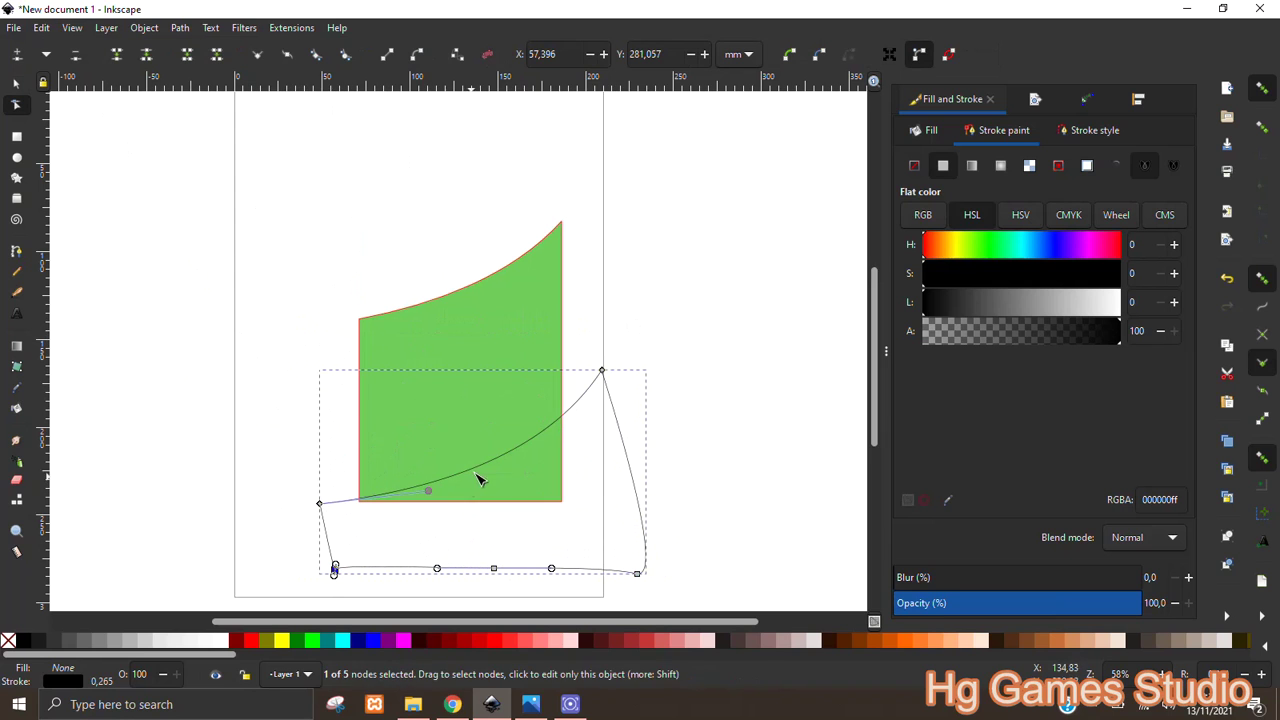
# Subtract the reshaped lower outline from the green shape, leaving a curved band
pyautogui.press('s')
pyautogui.keyDown('shift'); pyautogui.click(510, 288); pyautogui.keyUp('shift')
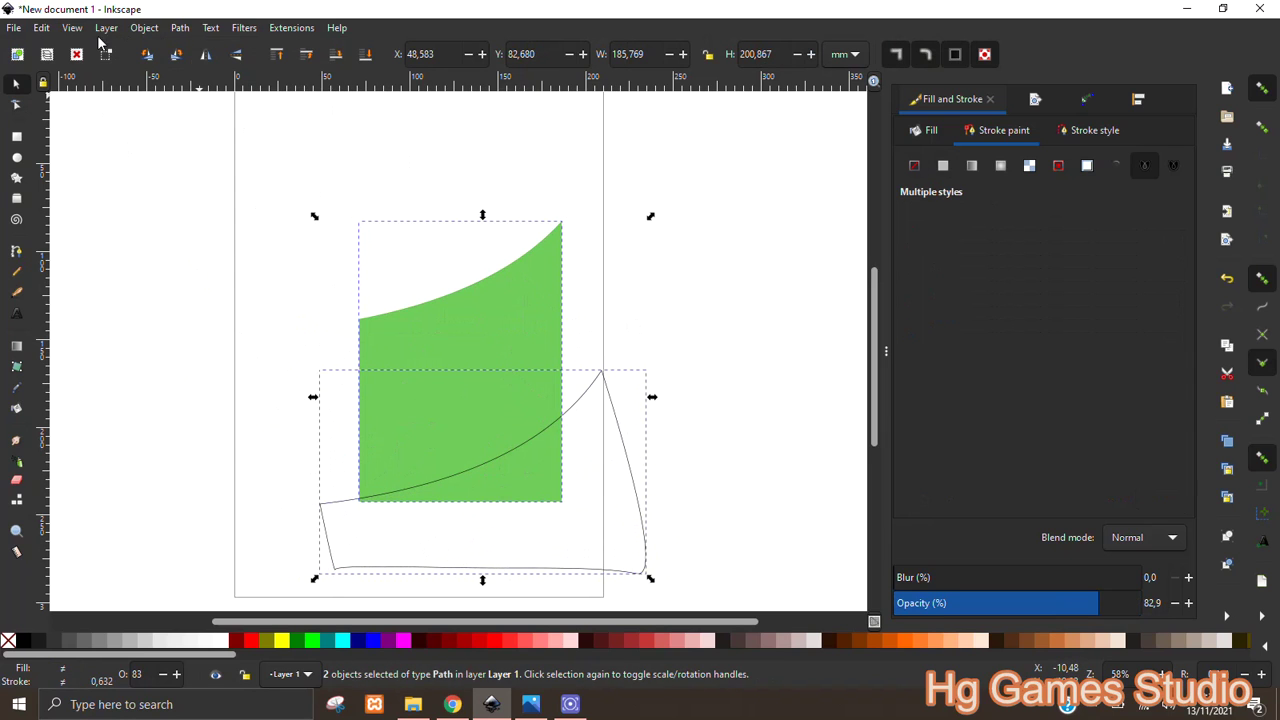
pyautogui.click(180, 27)
pyautogui.click(183, 126)
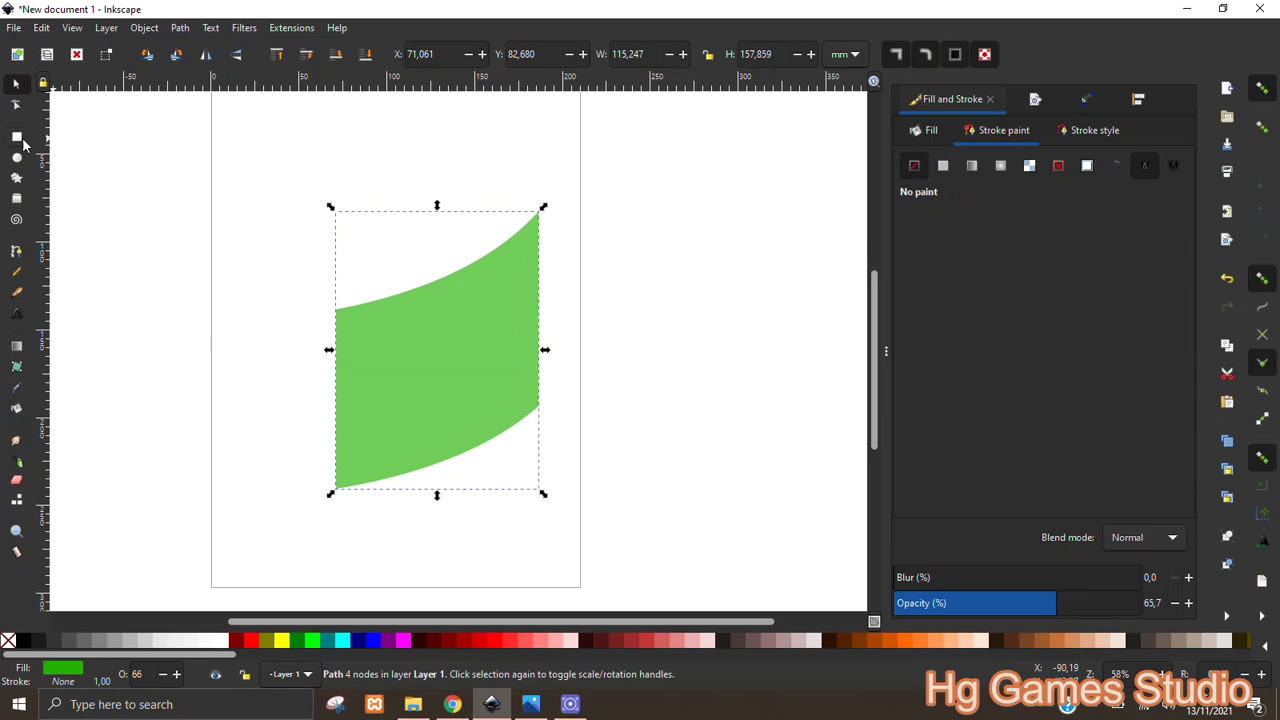
pyautogui.click(17, 137)
# Draw two tall thin rectangles across the band and union them into one path
pyautogui.moveTo(345, 184); pyautogui.dragTo(362, 524)
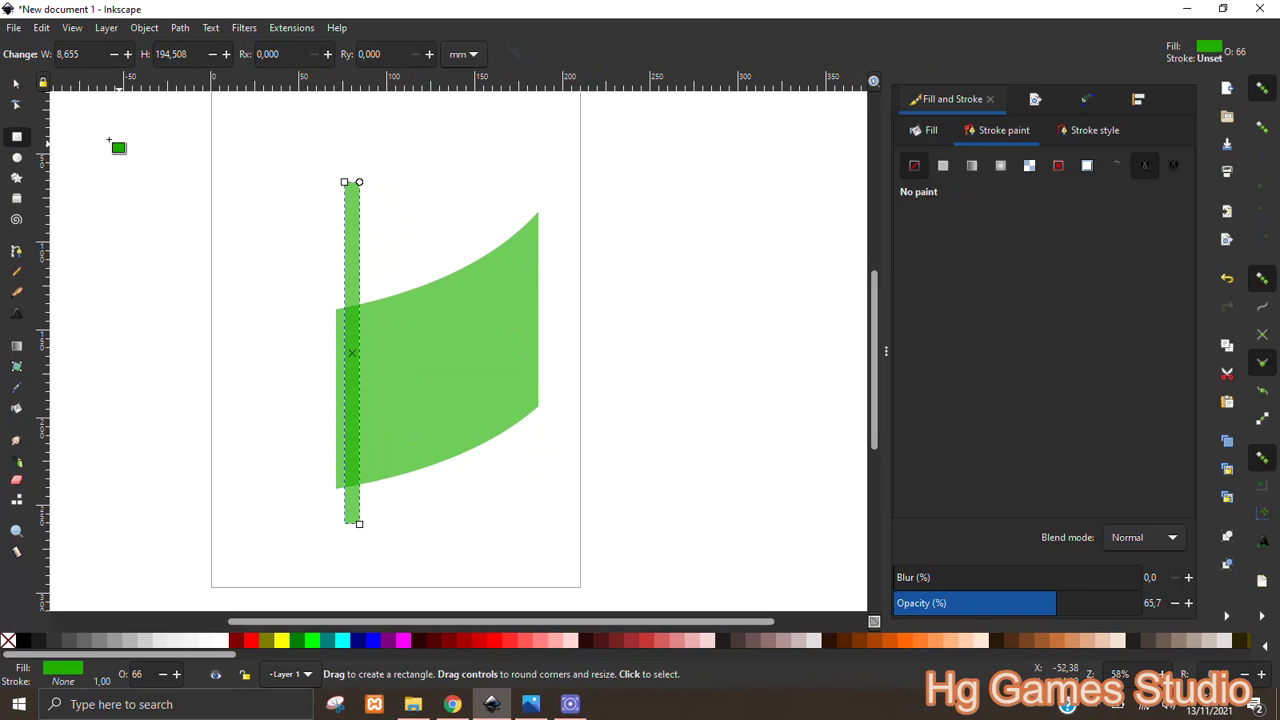
pyautogui.press('s')
pyautogui.moveTo(350, 338)
pyautogui.mouseDown()
pyautogui.moveTo(418, 352)
pyautogui.moveTo(410, 340)
pyautogui.moveTo(468, 322)
pyautogui.moveTo(493, 368)
pyautogui.mouseUp()
pyautogui.hotkey('ctrl', 'd')
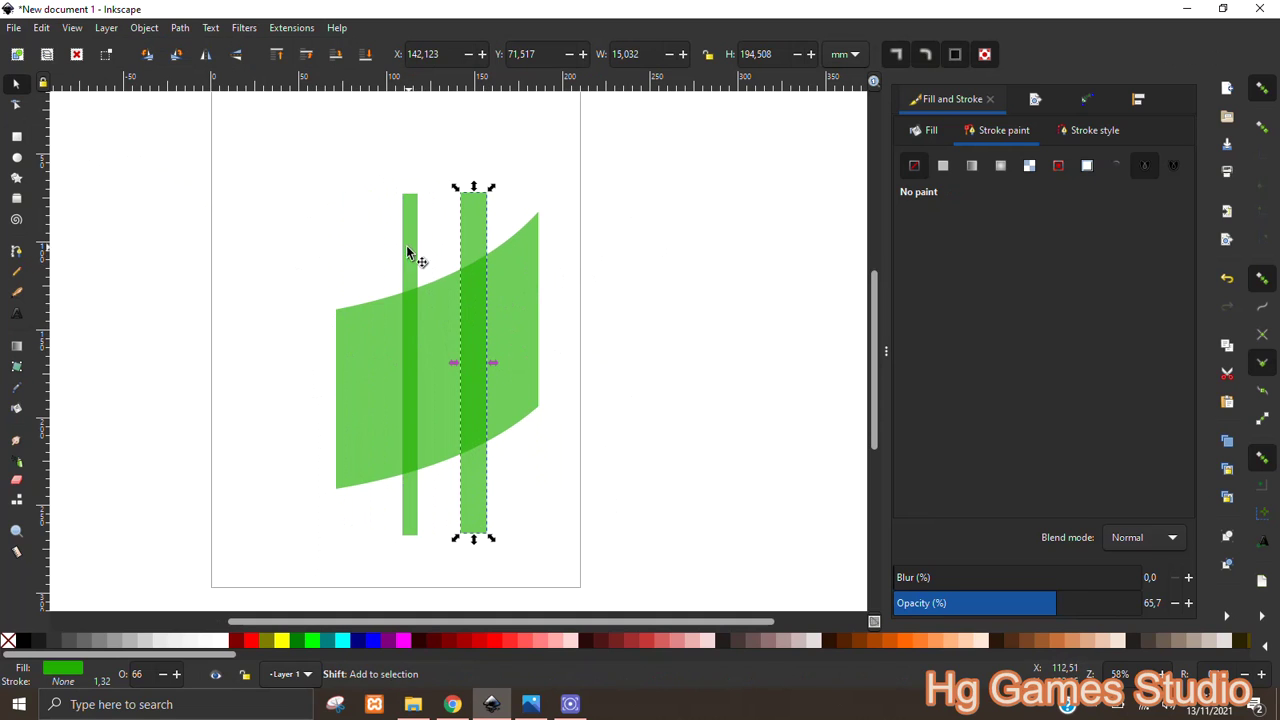
pyautogui.moveTo(407, 271); pyautogui.dragTo(403, 363)
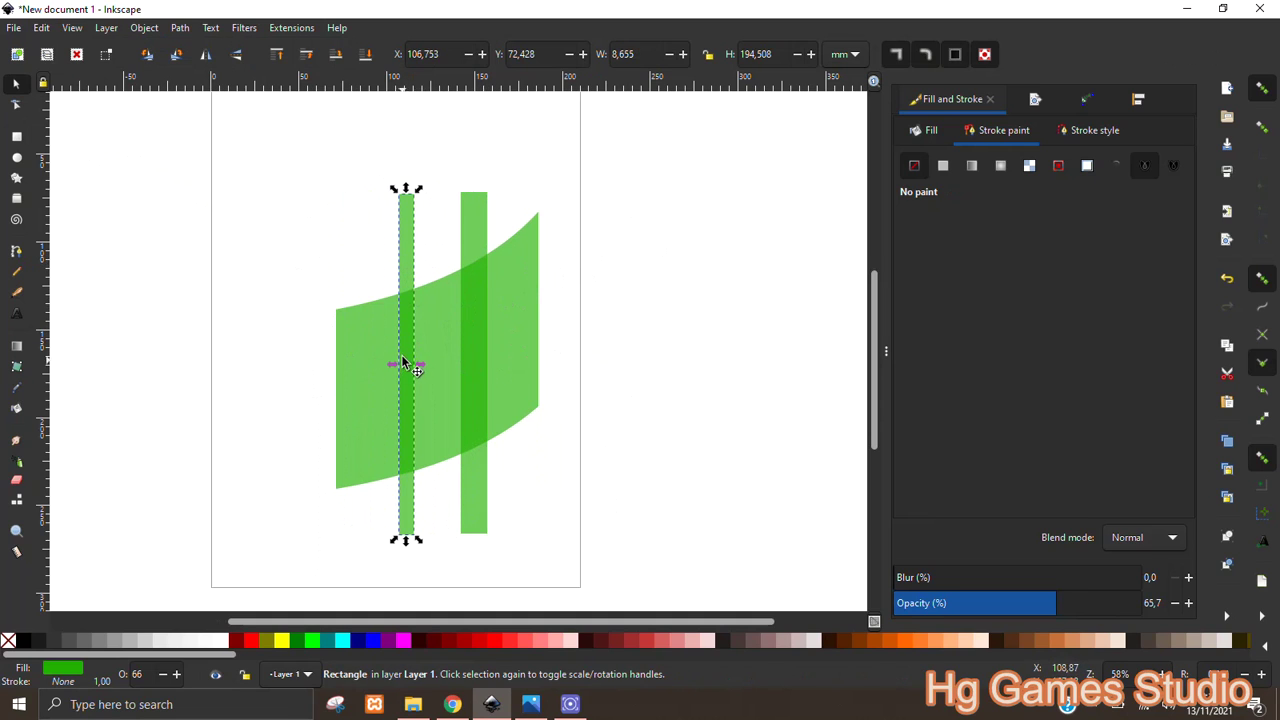
pyautogui.keyDown('shift'); pyautogui.click(478, 232); pyautogui.keyUp('shift')
pyautogui.click(180, 27)
pyautogui.click(200, 106)
# Centre the thin strips on the band and subtract them, leaving three slanted bars
pyautogui.keyDown('shift'); pyautogui.click(533, 272); pyautogui.keyUp('shift')
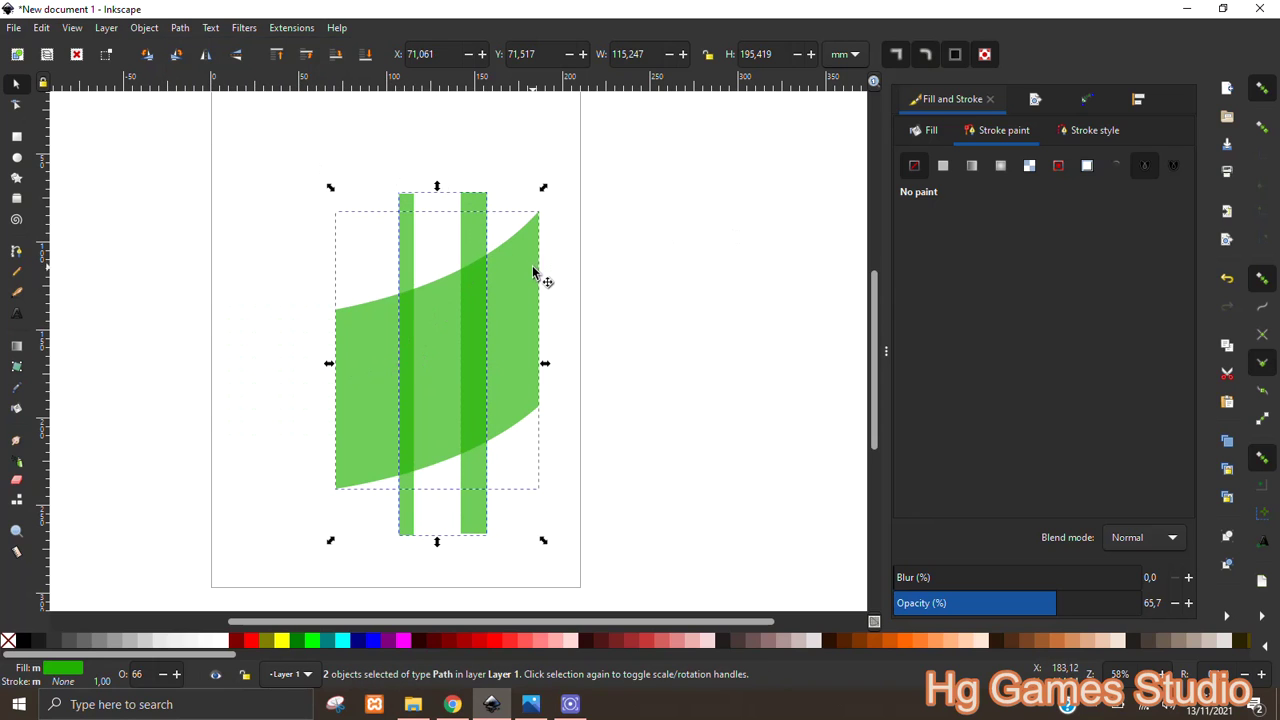
pyautogui.click(1138, 100)
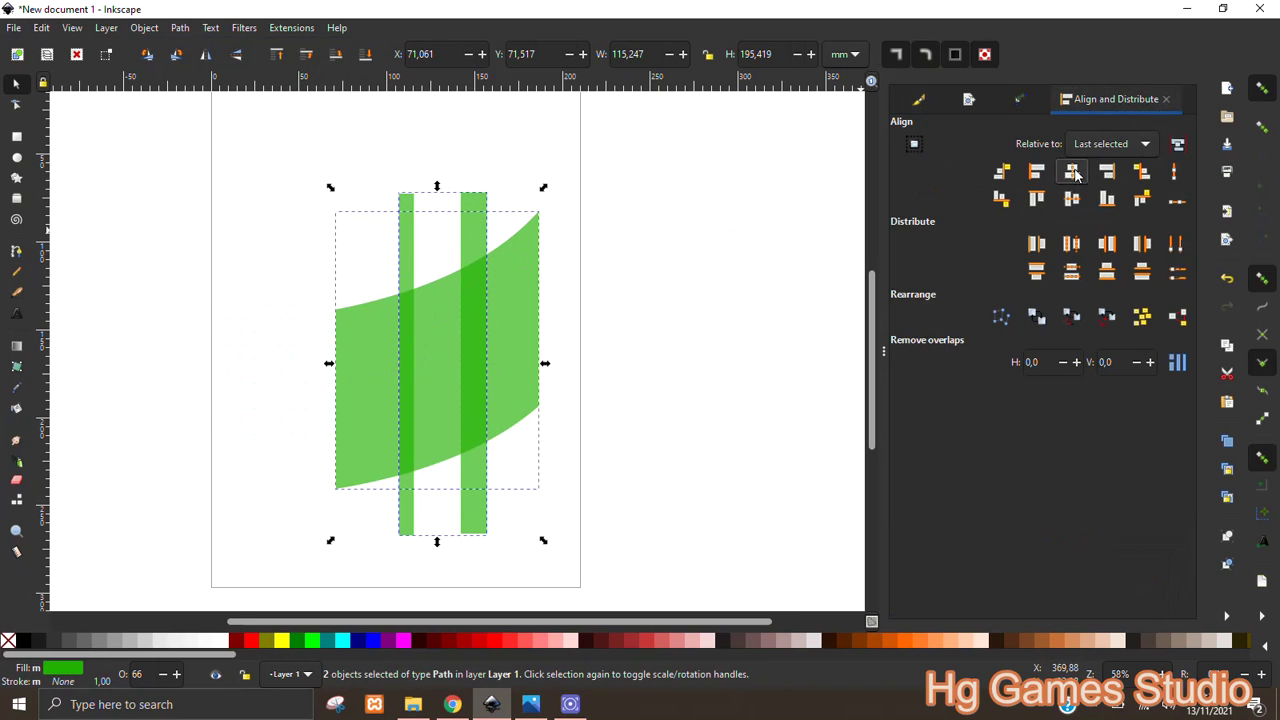
pyautogui.click(1071, 171)
pyautogui.click(180, 28)
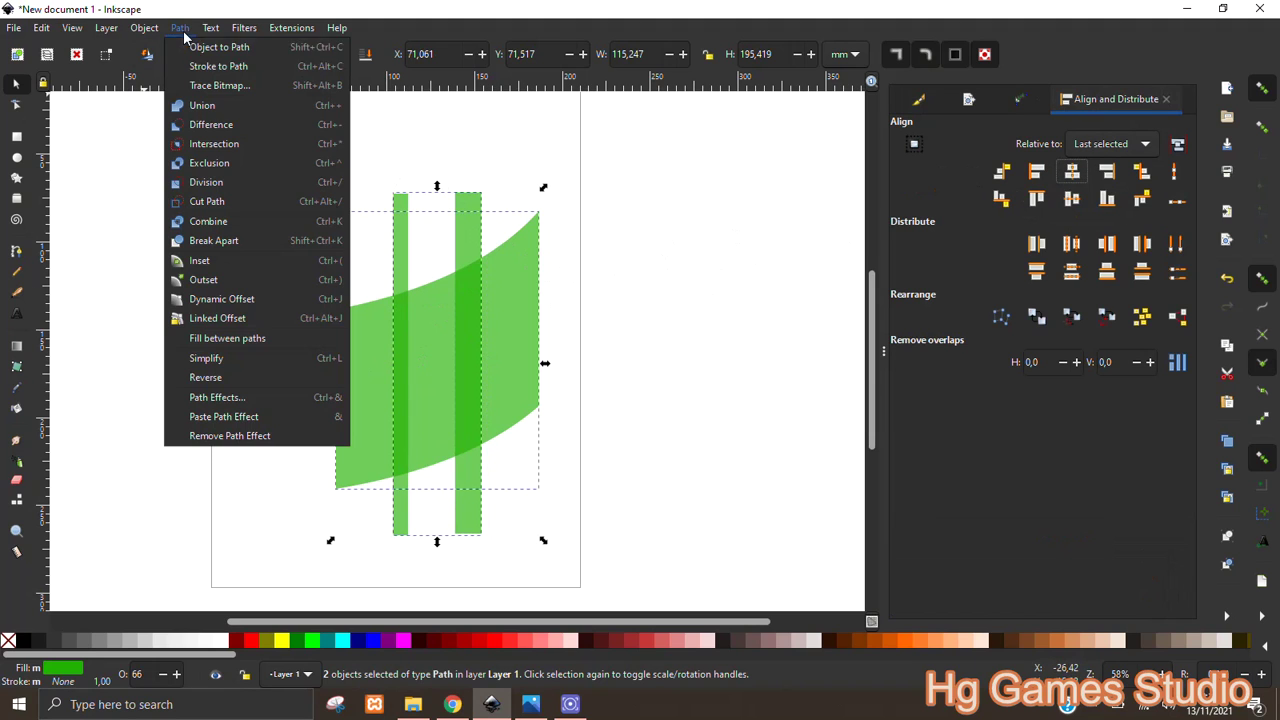
pyautogui.click(220, 126)
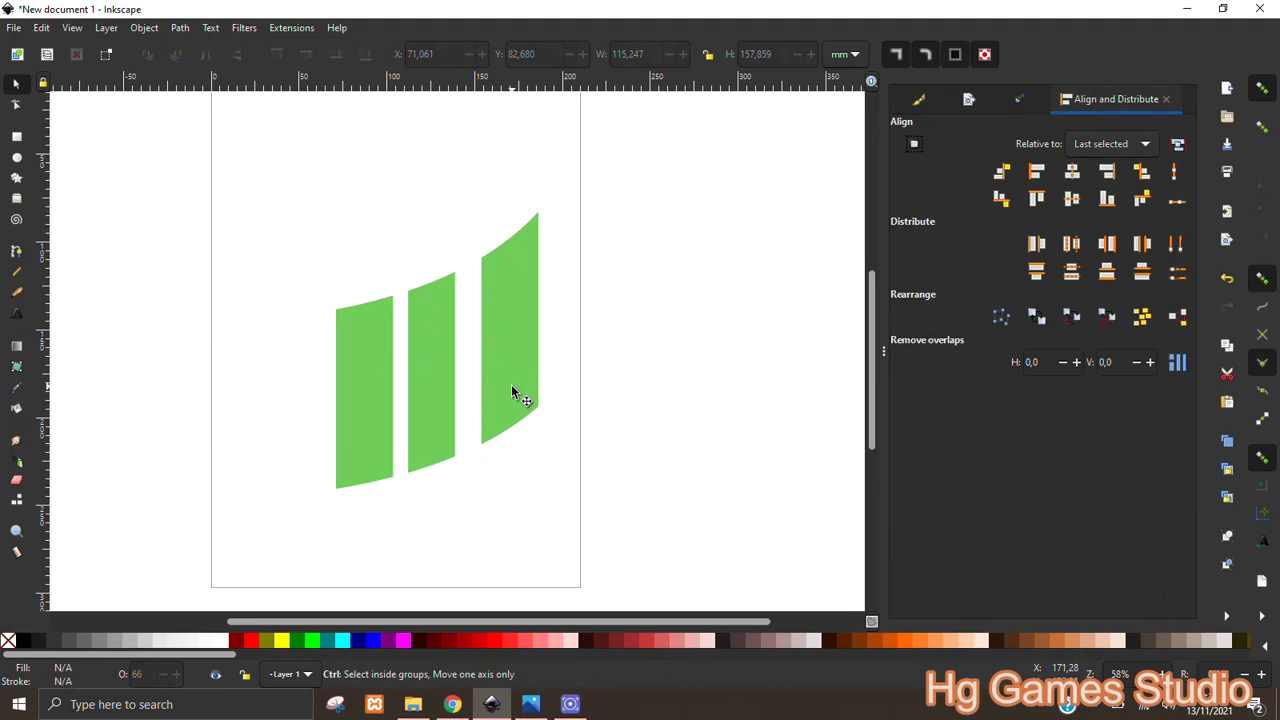
# Stretch the three bars taller by dragging their top edge upward
pyautogui.click(389, 414)
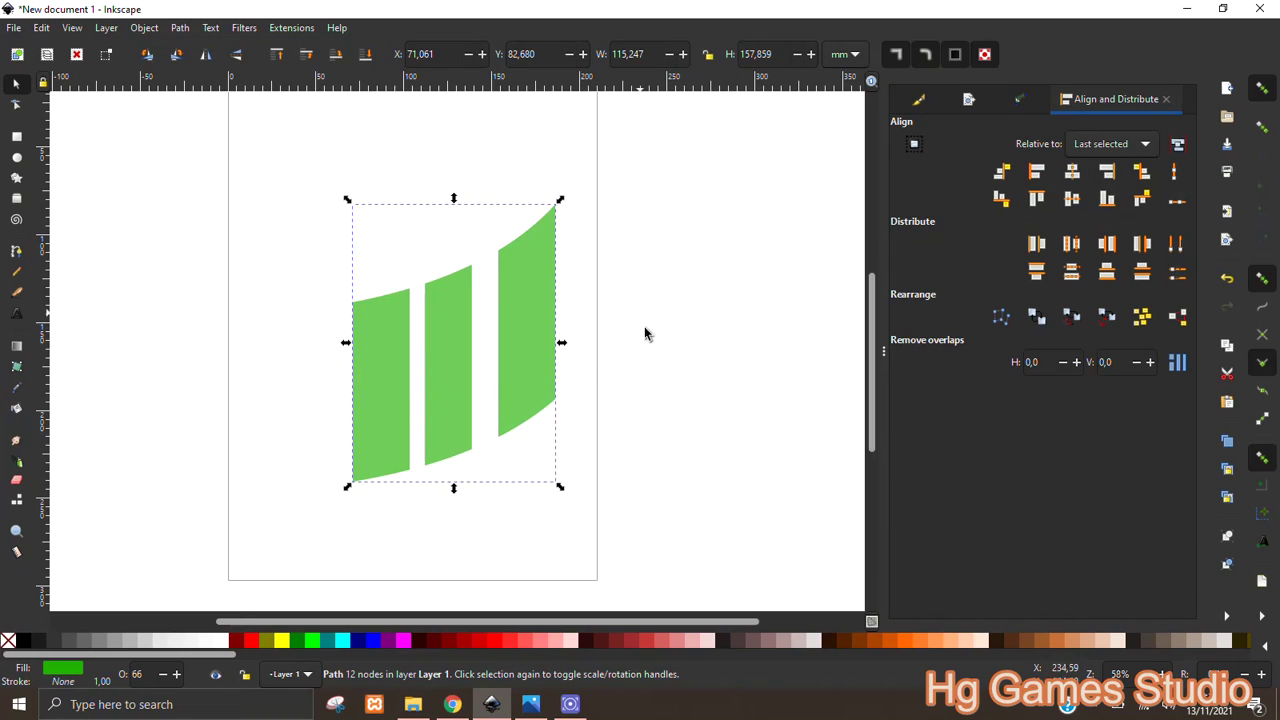
pyautogui.moveTo(644, 334); pyautogui.dragTo(651, 357)
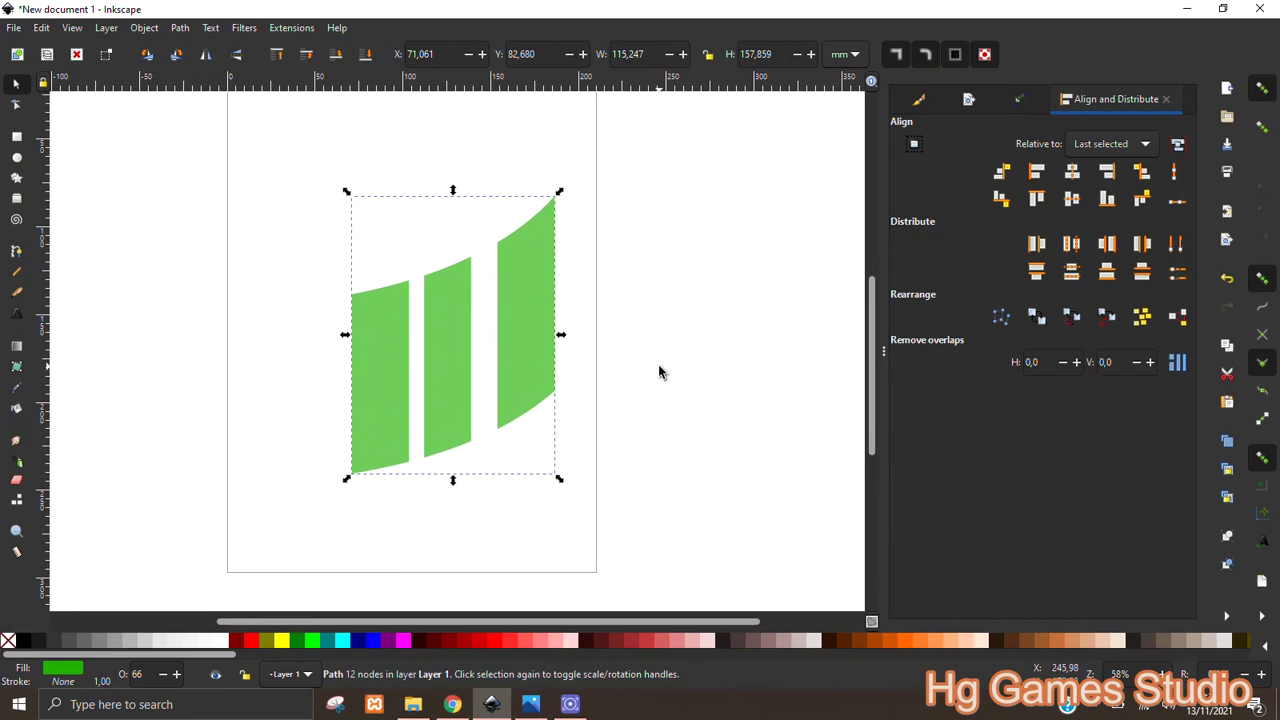
pyautogui.moveTo(453, 191); pyautogui.dragTo(463, 131)
# Start a swoosh outline below the left bar and extend it under the bars to the right
pyautogui.click(643, 355)
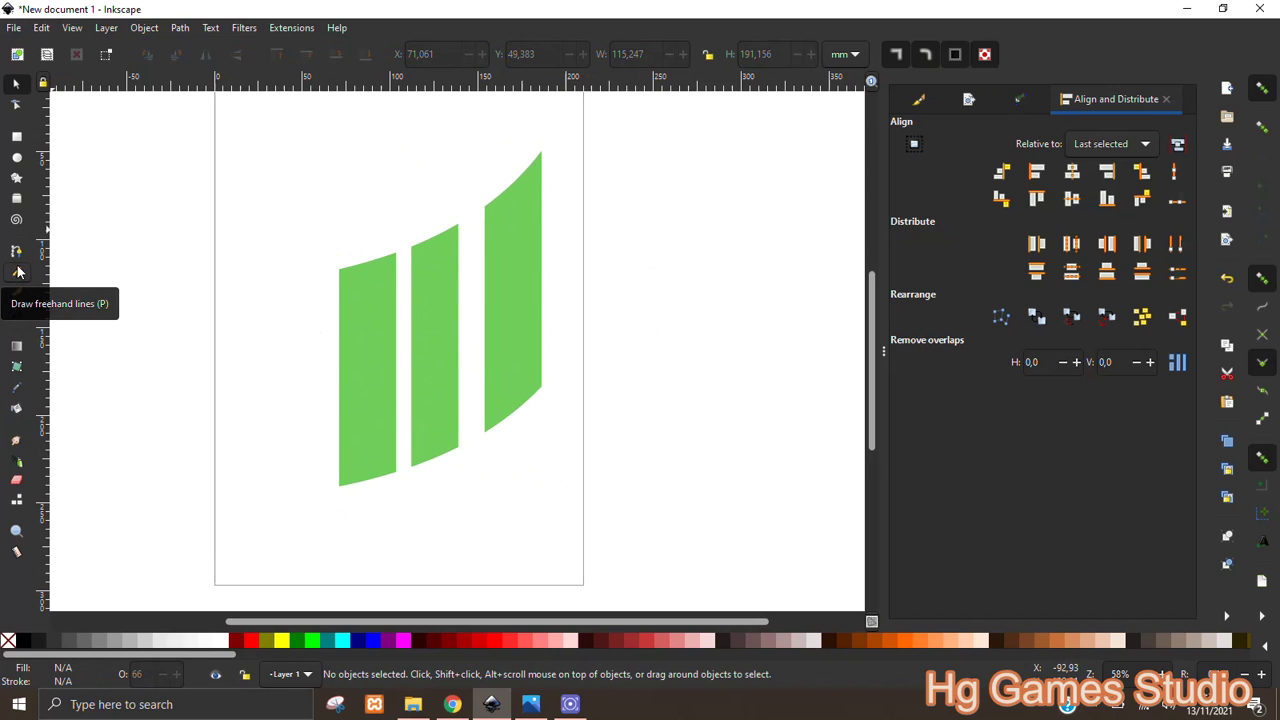
pyautogui.press('b')
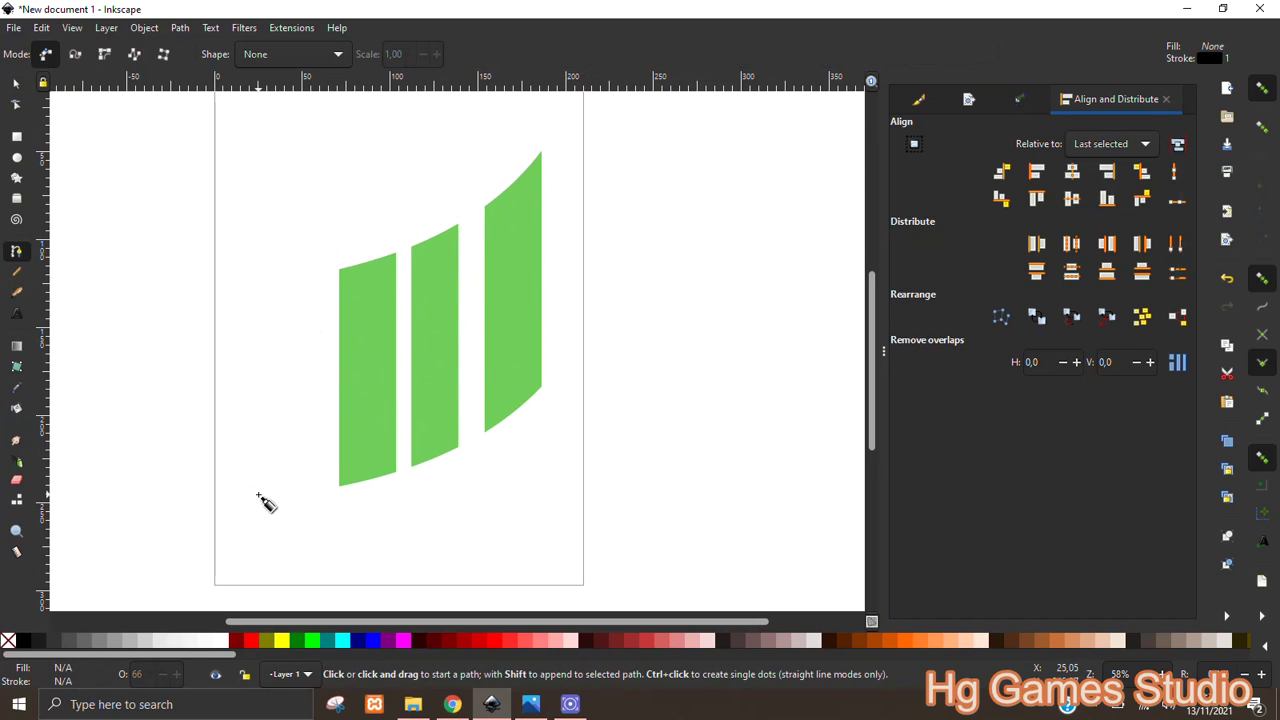
pyautogui.click(327, 477)
pyautogui.click(333, 501)
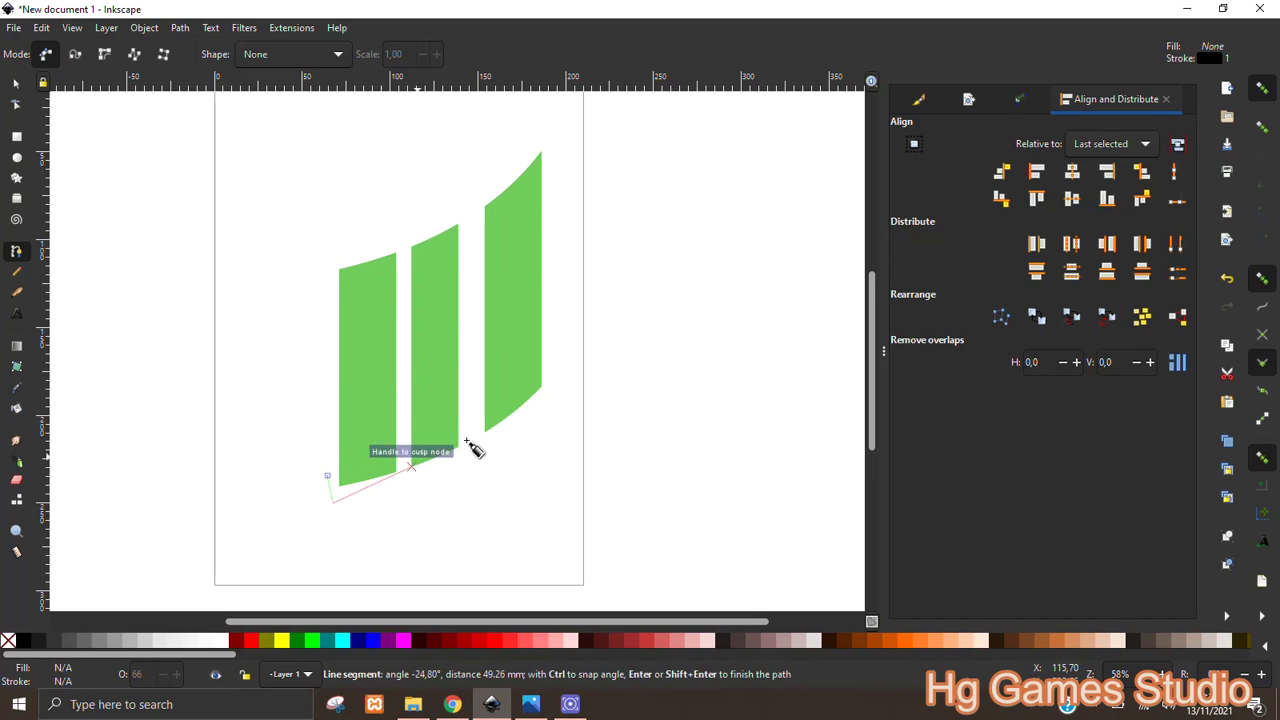
pyautogui.click(558, 380)
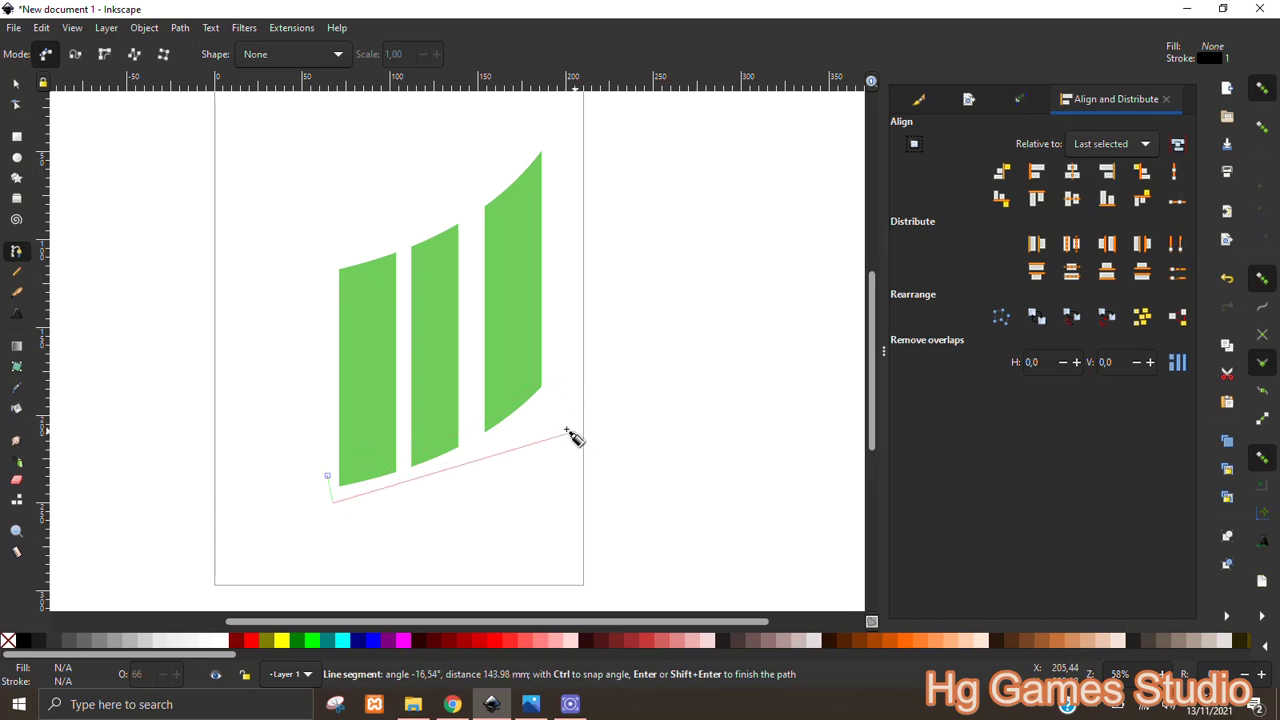
pyautogui.click(555, 397)
# Close the swoosh outline at its start and pull its lower-left corner up with the Node tool
pyautogui.keyDown('ctrl'); pyautogui.scroll(2, 552, 372); pyautogui.keyUp('ctrl')
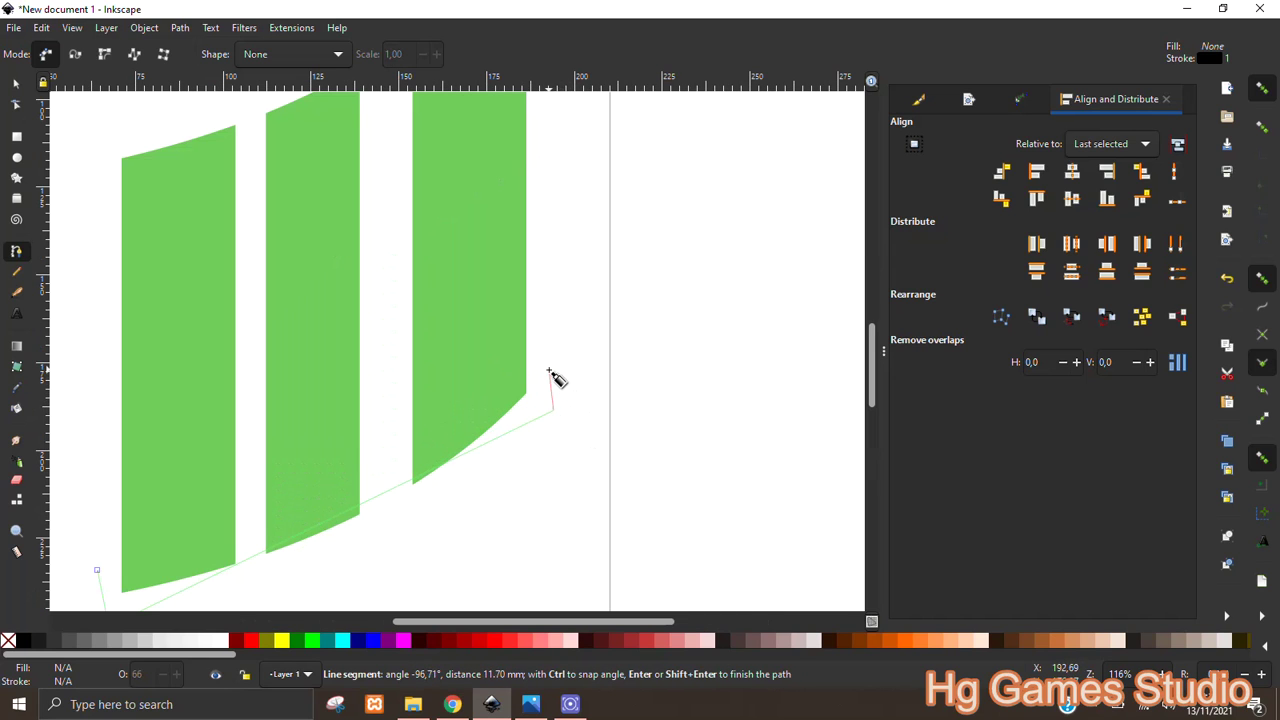
pyautogui.keyDown('ctrl'); pyautogui.scroll(-6, 547, 477); pyautogui.keyUp('ctrl')
pyautogui.keyDown('ctrl'); pyautogui.scroll(2, 403, 466); pyautogui.keyUp('ctrl')
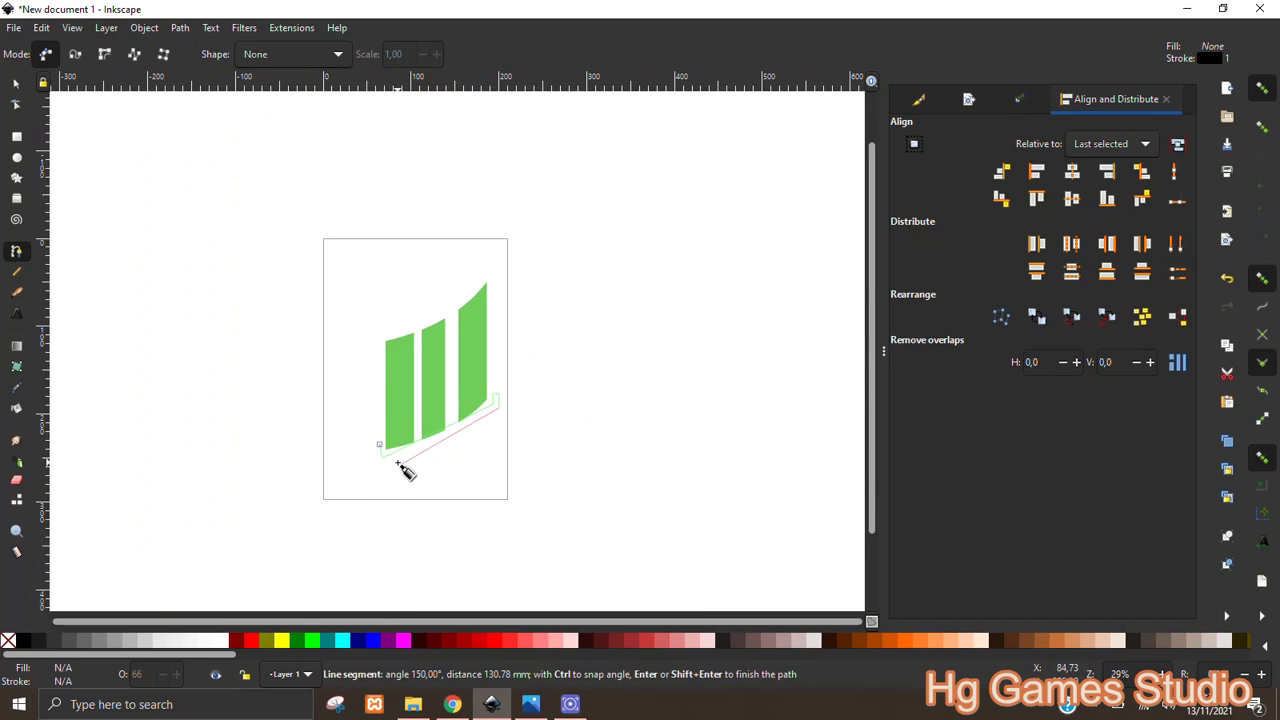
pyautogui.keyDown('ctrl'); pyautogui.scroll(4, 355, 473); pyautogui.keyUp('ctrl')
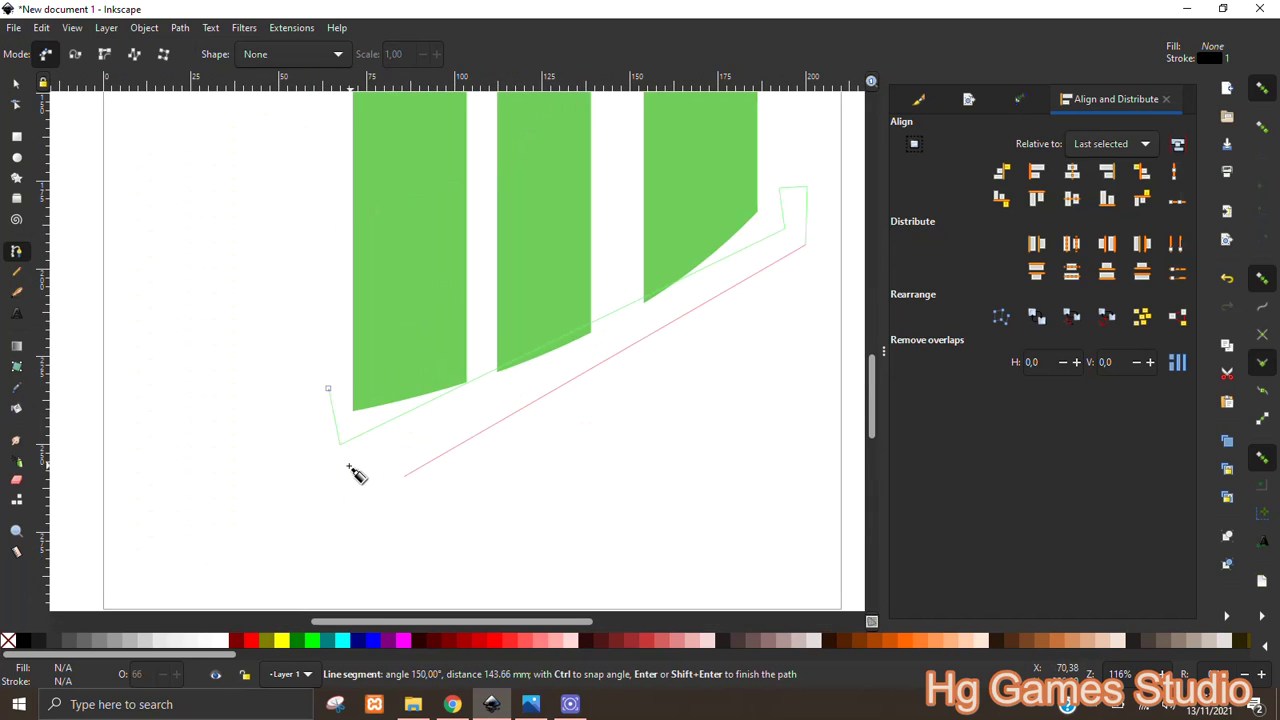
pyautogui.click(329, 388)
pyautogui.press('n')
pyautogui.moveTo(349, 452); pyautogui.dragTo(362, 422)
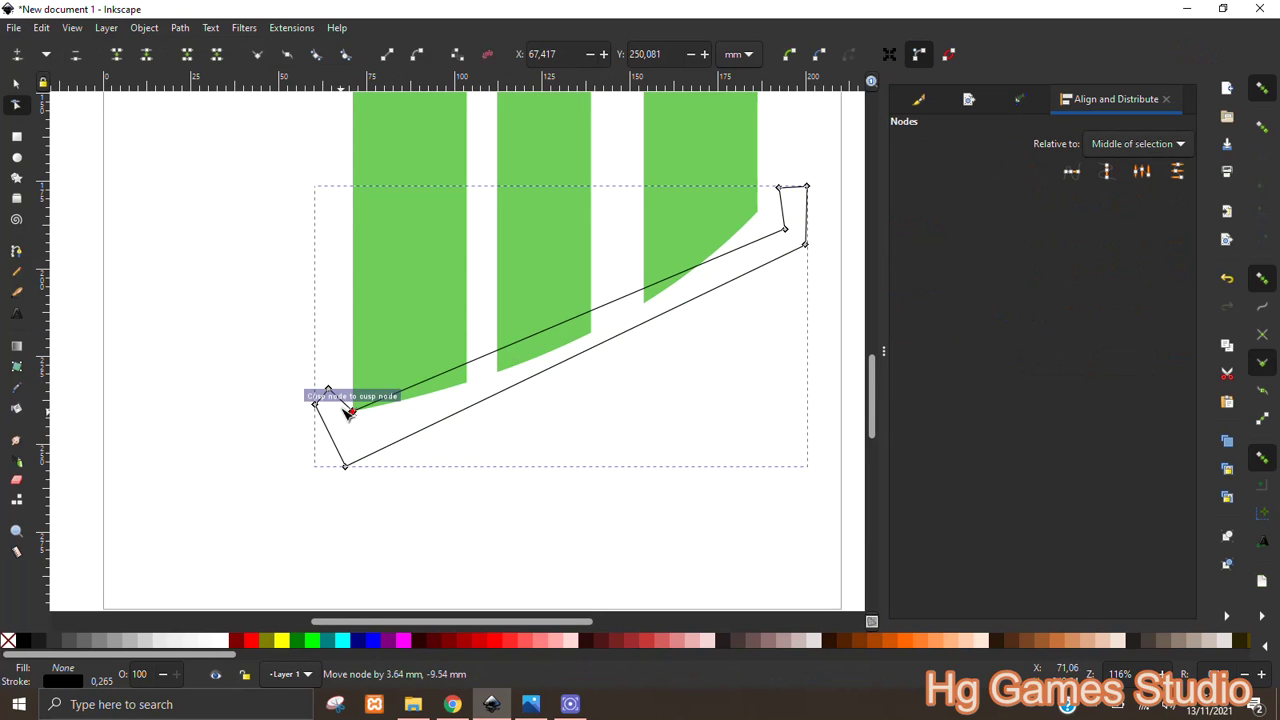
# Pull the left tip's corners into place and bend its edges into curves
pyautogui.keyDown('ctrl'); pyautogui.scroll(2, 348, 412); pyautogui.keyUp('ctrl')
pyautogui.keyDown('ctrl'); pyautogui.scroll(1, 349, 403); pyautogui.keyUp('ctrl')
pyautogui.moveTo(192, 308)
pyautogui.mouseDown()
pyautogui.moveTo(300, 392)
pyautogui.moveTo(338, 370)
pyautogui.moveTo(342, 380)
pyautogui.mouseUp()
pyautogui.moveTo(378, 428); pyautogui.dragTo(379, 450)
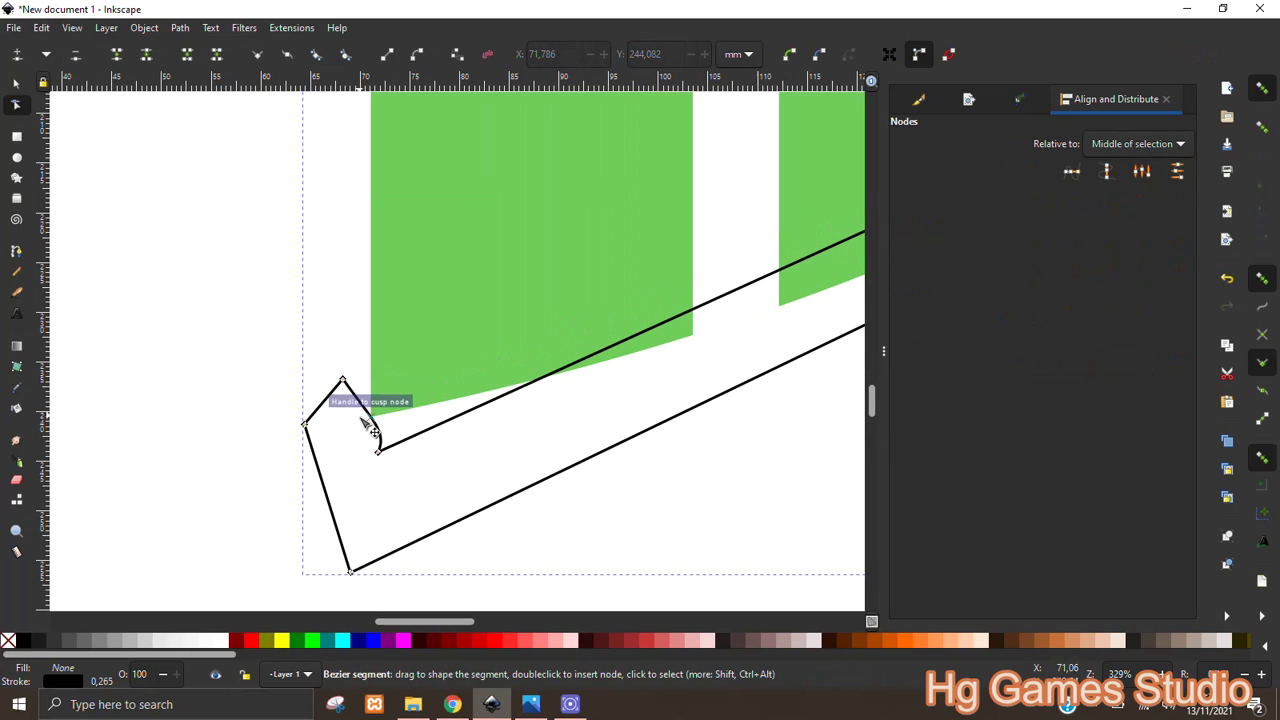
pyautogui.keyDown('ctrl'); pyautogui.scroll(2, 368, 428); pyautogui.keyUp('ctrl')
pyautogui.keyDown('ctrl'); pyautogui.scroll(2, 400, 435); pyautogui.keyUp('ctrl')
pyautogui.moveTo(434, 437); pyautogui.dragTo(383, 440)
pyautogui.keyDown('ctrl'); pyautogui.scroll(-4, 455, 400); pyautogui.keyUp('ctrl')
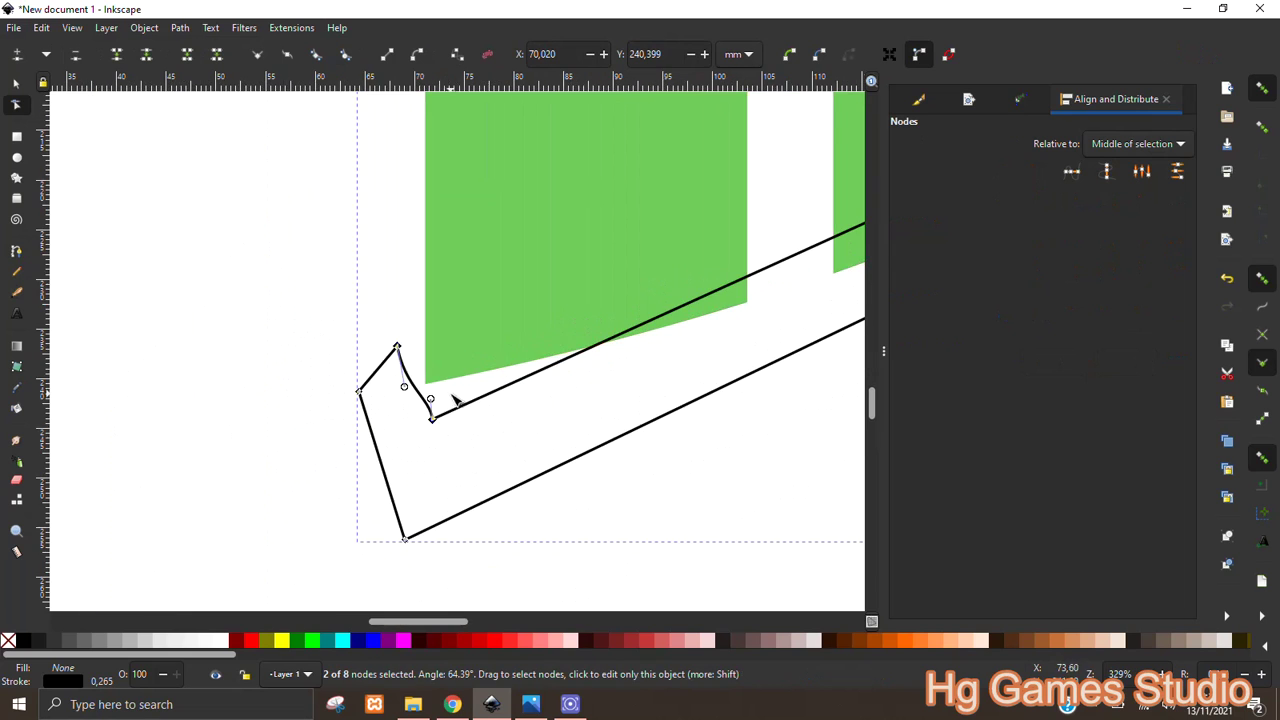
pyautogui.keyDown('ctrl'); pyautogui.scroll(-1, 400, 430); pyautogui.keyUp('ctrl')
pyautogui.keyDown('ctrl'); pyautogui.scroll(-1, 586, 360); pyautogui.keyUp('ctrl')
pyautogui.keyDown('ctrl'); pyautogui.scroll(-2, 517, 395); pyautogui.keyUp('ctrl')
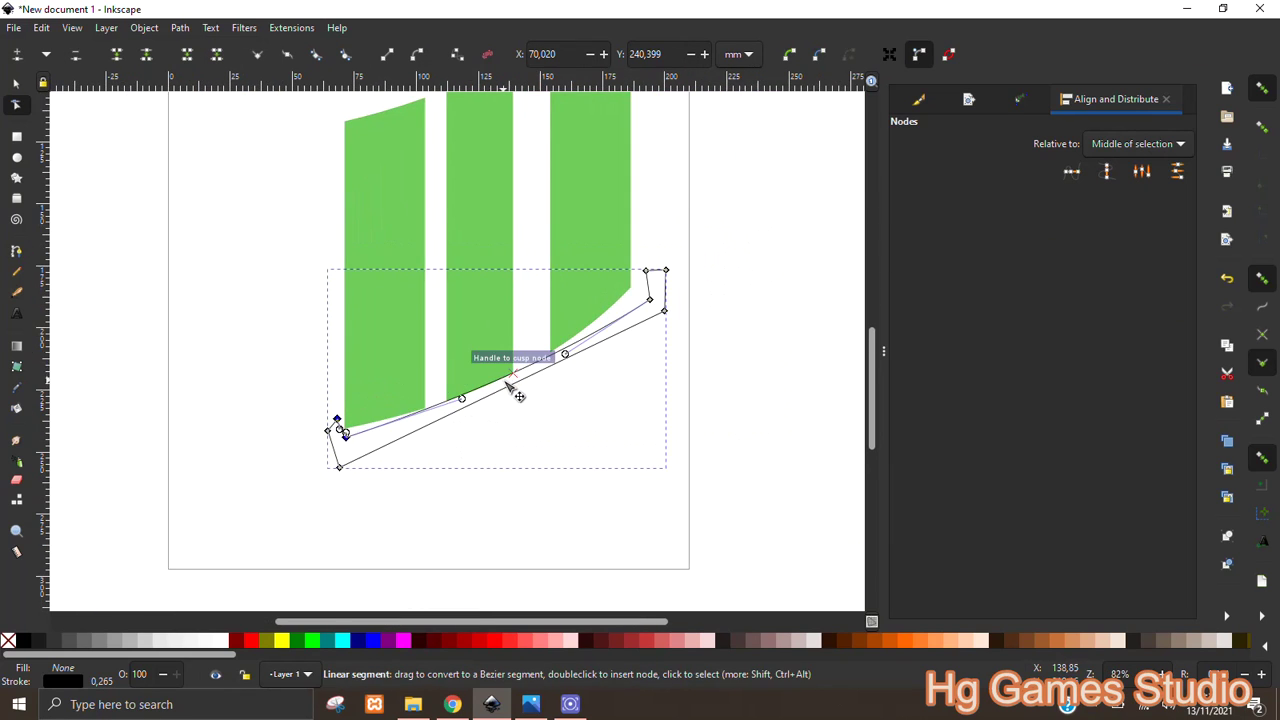
pyautogui.keyDown('ctrl'); pyautogui.scroll(1, 505, 388); pyautogui.keyUp('ctrl')
pyautogui.keyDown('ctrl'); pyautogui.scroll(2, 520, 383); pyautogui.keyUp('ctrl')
pyautogui.keyDown('ctrl'); pyautogui.scroll(1, 548, 378); pyautogui.keyUp('ctrl')
pyautogui.keyDown('ctrl'); pyautogui.scroll(-1, 556, 372); pyautogui.keyUp('ctrl')
pyautogui.moveTo(557, 370); pyautogui.dragTo(571, 394)
# Reposition the swoosh's left tip, move its top corner, and raise its bottom corner
pyautogui.keyDown('ctrl'); pyautogui.scroll(2, 300, 490); pyautogui.keyUp('ctrl')
pyautogui.keyDown('ctrl'); pyautogui.scroll(2, 240, 510); pyautogui.keyUp('ctrl')
pyautogui.moveTo(219, 502); pyautogui.dragTo(168, 439)
pyautogui.click(163, 250)
pyautogui.click(196, 268)
pyautogui.moveTo(196, 268); pyautogui.dragTo(255, 346)
pyautogui.moveTo(274, 455)
pyautogui.mouseDown()
pyautogui.moveTo(284, 437)
pyautogui.moveTo(313, 467)
pyautogui.mouseUp()
pyautogui.moveTo(280, 407); pyautogui.dragTo(292, 418)
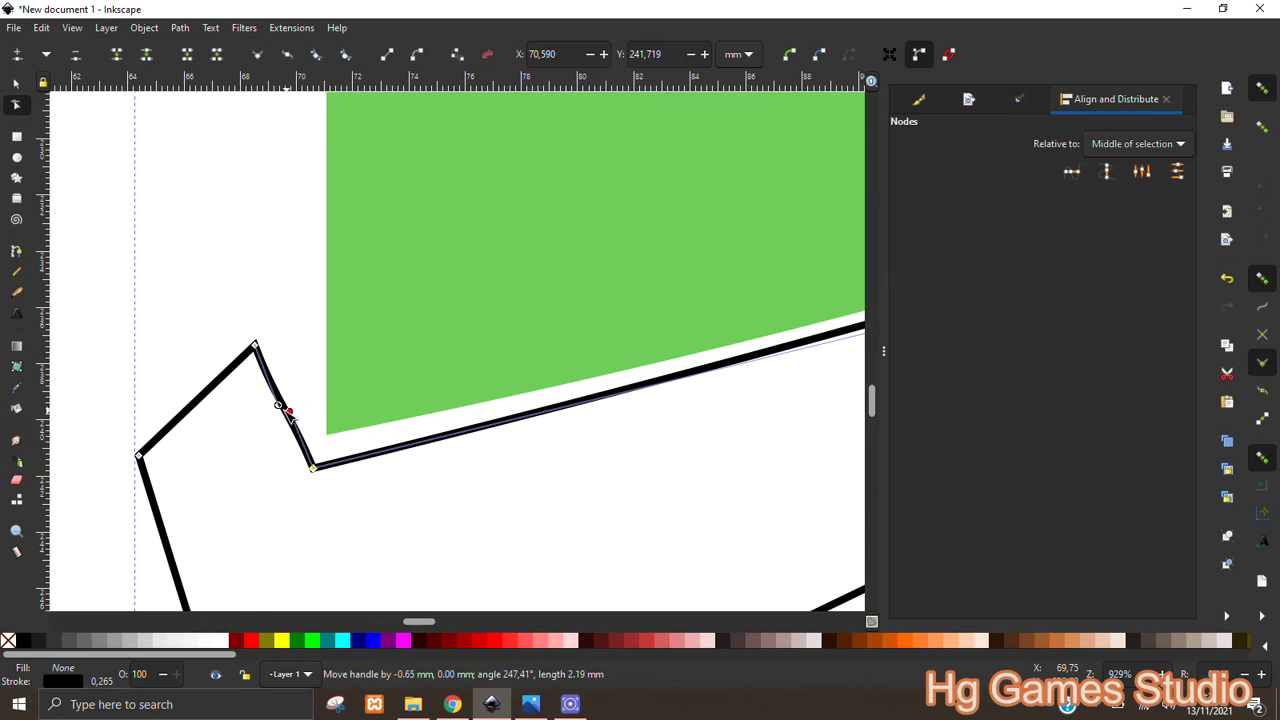
pyautogui.scroll(-3, 325, 430)
pyautogui.scroll(-3, 517, 431)
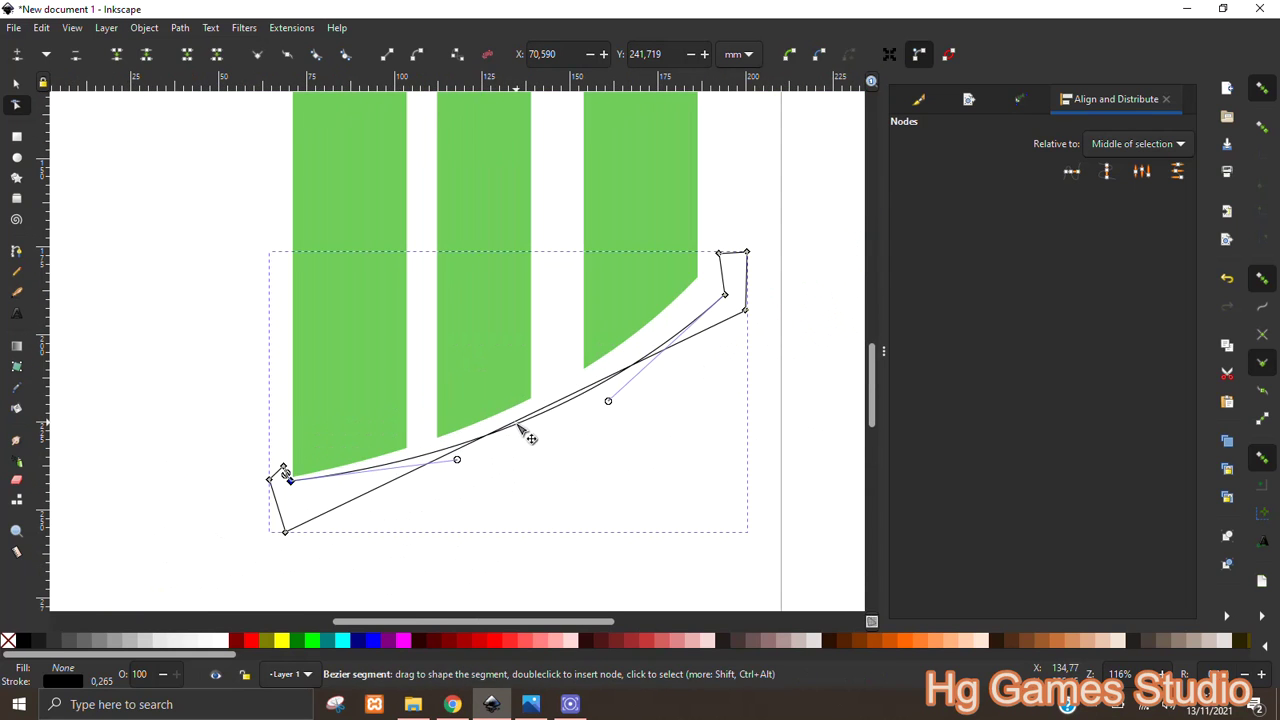
pyautogui.scroll(4, 266, 548)
pyautogui.moveTo(344, 483)
pyautogui.mouseDown()
pyautogui.moveTo(309, 366)
pyautogui.moveTo(312, 316)
pyautogui.mouseUp()
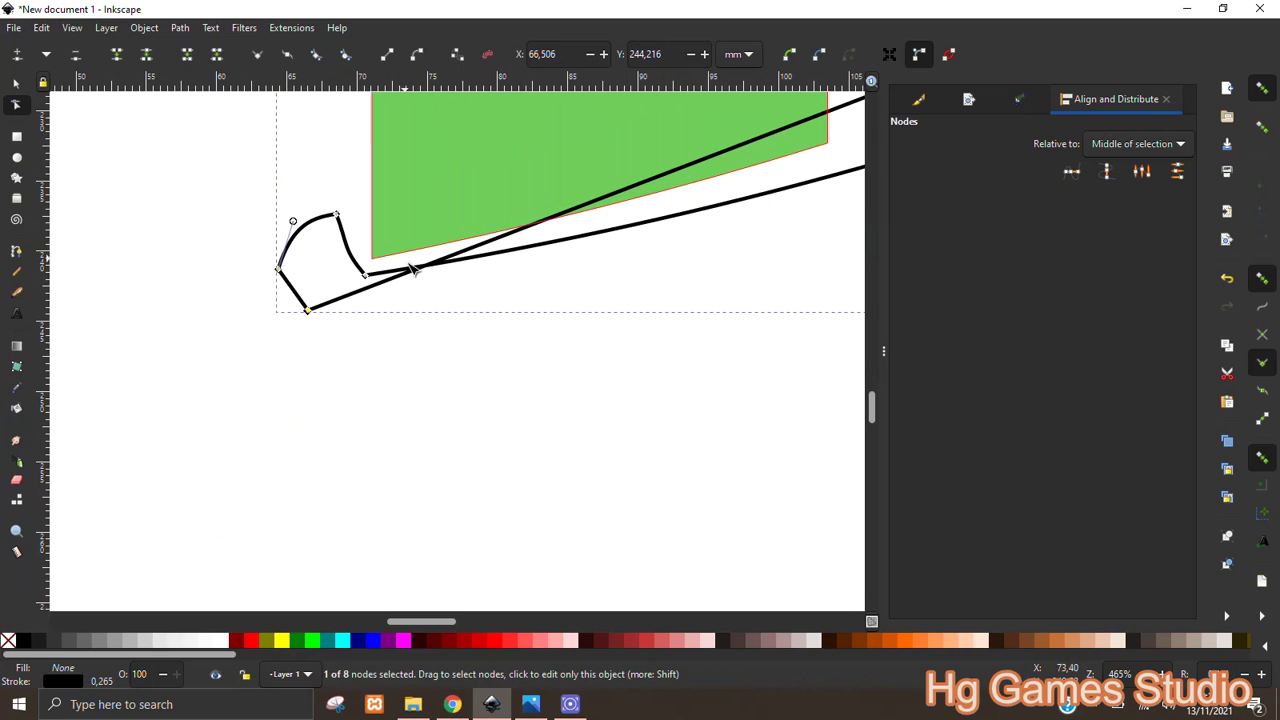
pyautogui.scroll(-3, 440, 469)
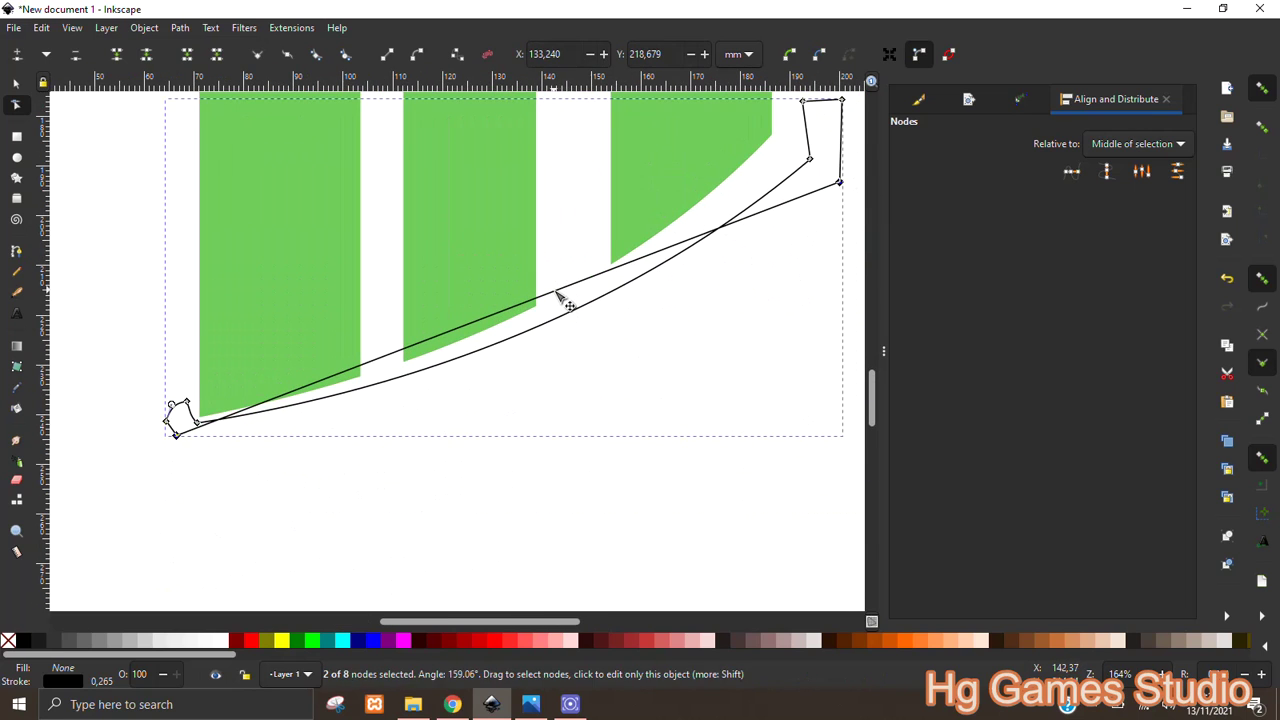
# Curve the long lower edge and round off the right tip's top and outer edges
pyautogui.moveTo(557, 292); pyautogui.dragTo(561, 369)
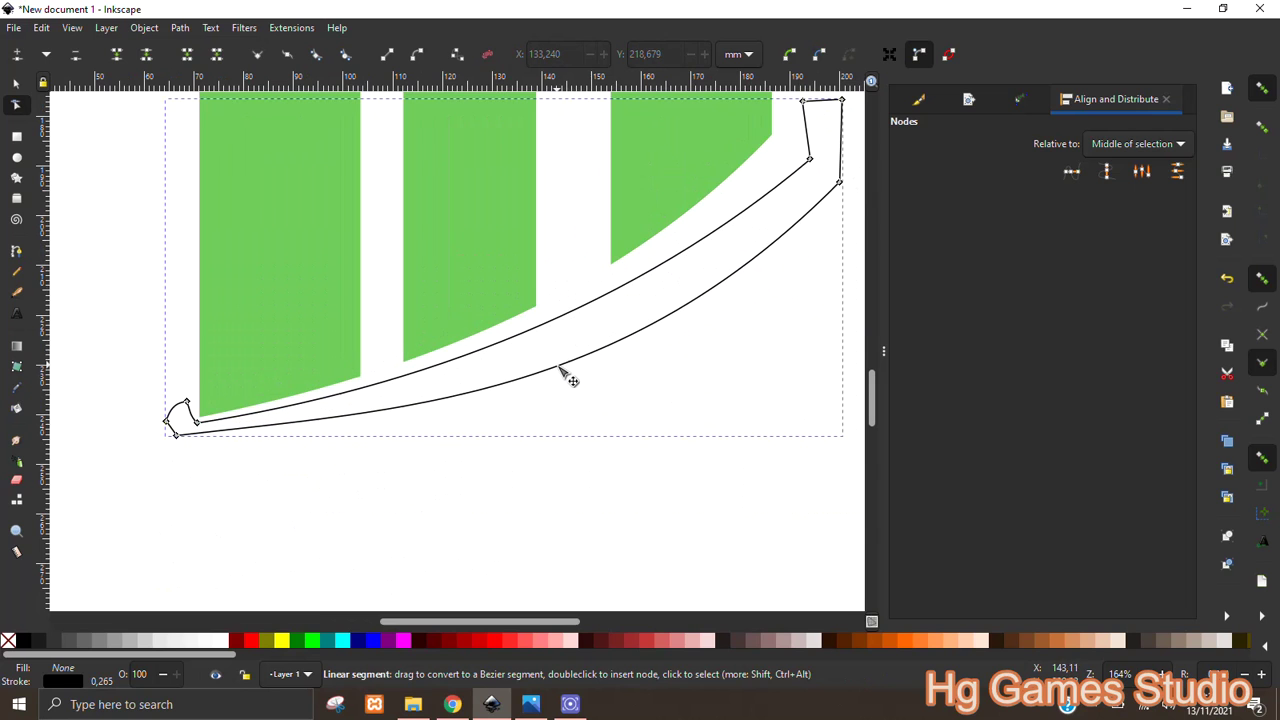
pyautogui.scroll(1, 480, 557)
pyautogui.scroll(2, 651, 363)
pyautogui.scroll(1, 607, 463)
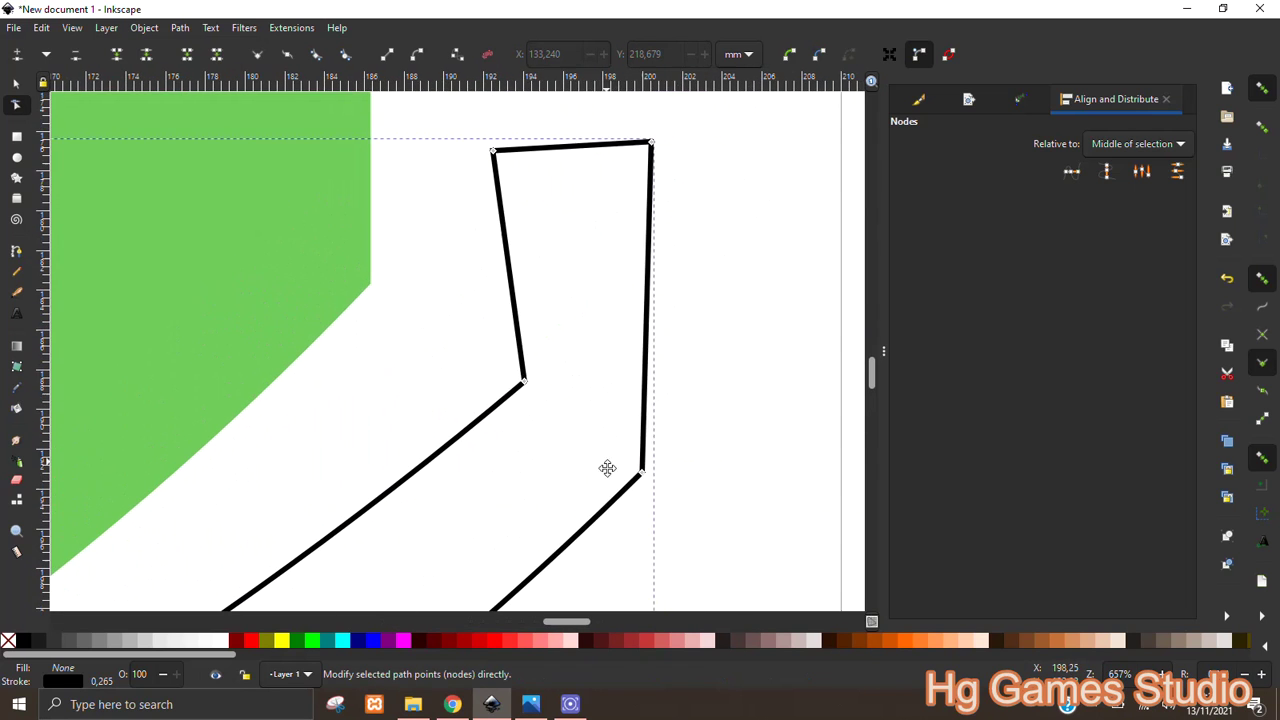
pyautogui.moveTo(524, 362)
pyautogui.mouseDown()
pyautogui.moveTo(533, 382)
pyautogui.moveTo(466, 306)
pyautogui.mouseUp()
pyautogui.hotkey('ctrl', 'z')
pyautogui.moveTo(491, 152); pyautogui.dragTo(467, 151)
pyautogui.moveTo(466, 206); pyautogui.dragTo(488, 213)
pyautogui.moveTo(583, 153); pyautogui.dragTo(580, 131)
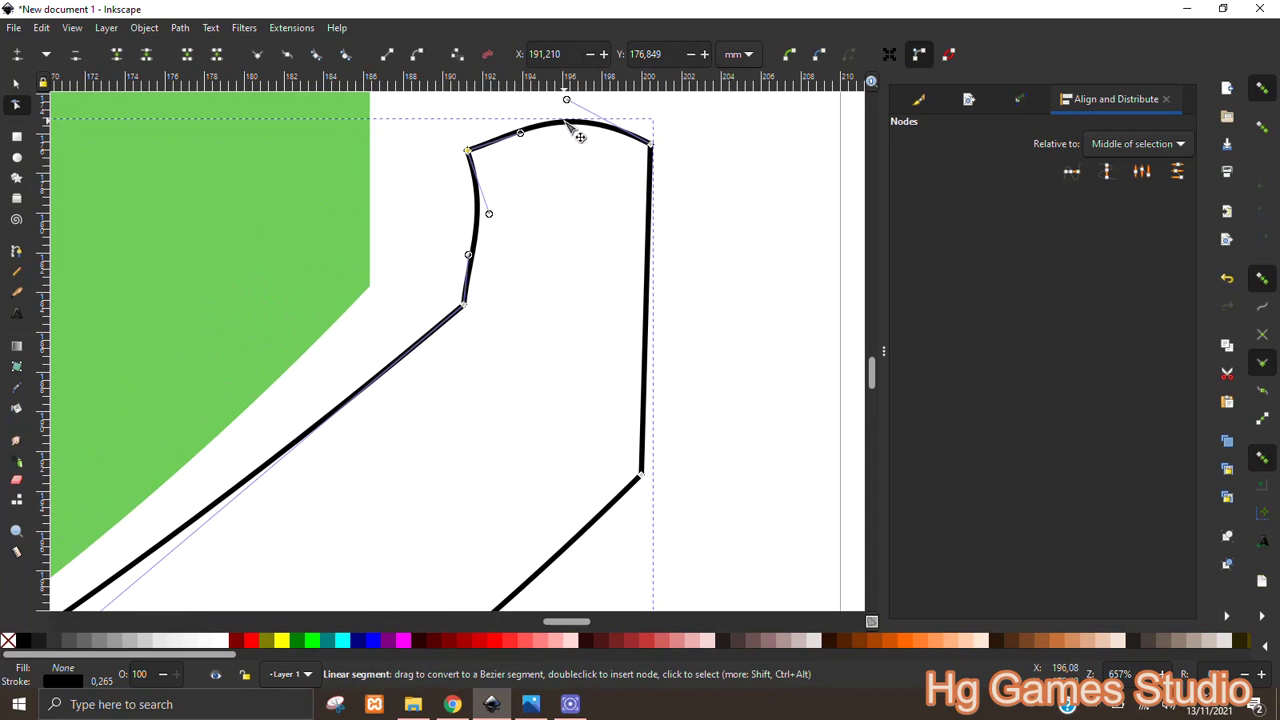
pyautogui.moveTo(664, 341); pyautogui.dragTo(689, 349)
# Deepen the lower curve, nudge the left-end node, and delete an extra right-tip node
pyautogui.scroll(-3, 689, 412)
pyautogui.scroll(-2, 720, 349)
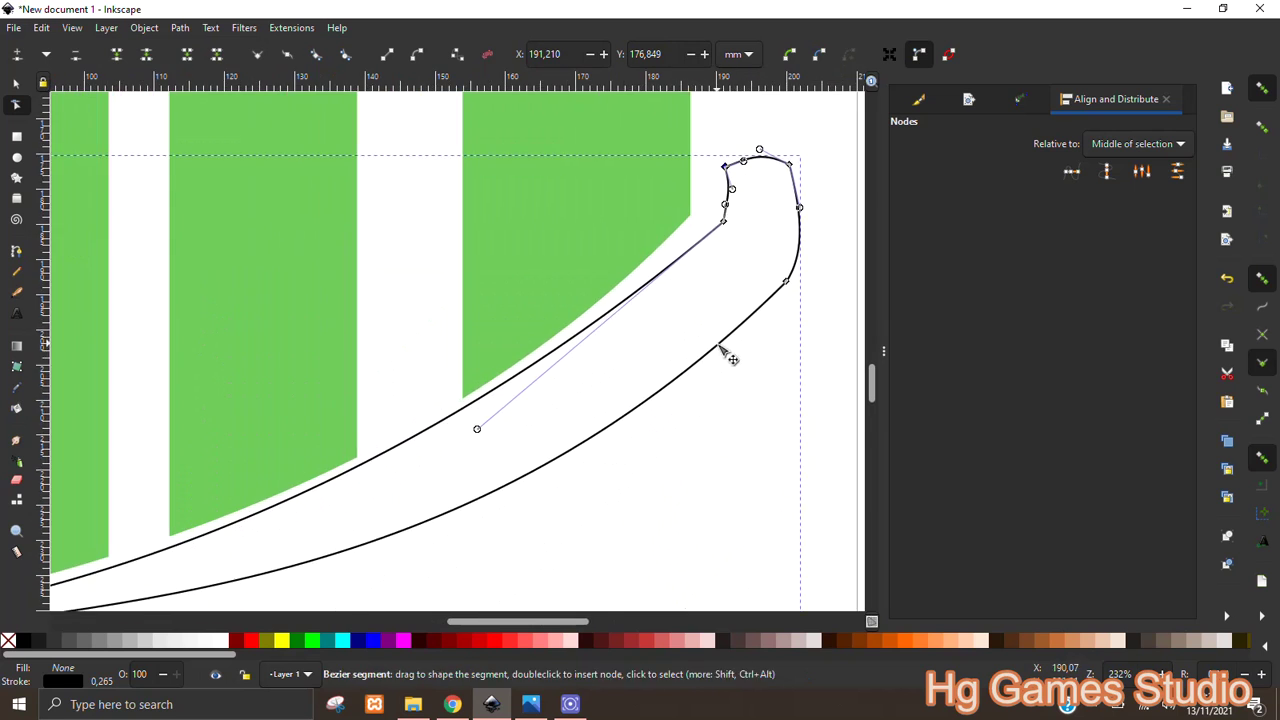
pyautogui.scroll(-2, 651, 406)
pyautogui.scroll(4, 443, 471)
pyautogui.moveTo(535, 410); pyautogui.dragTo(506, 460)
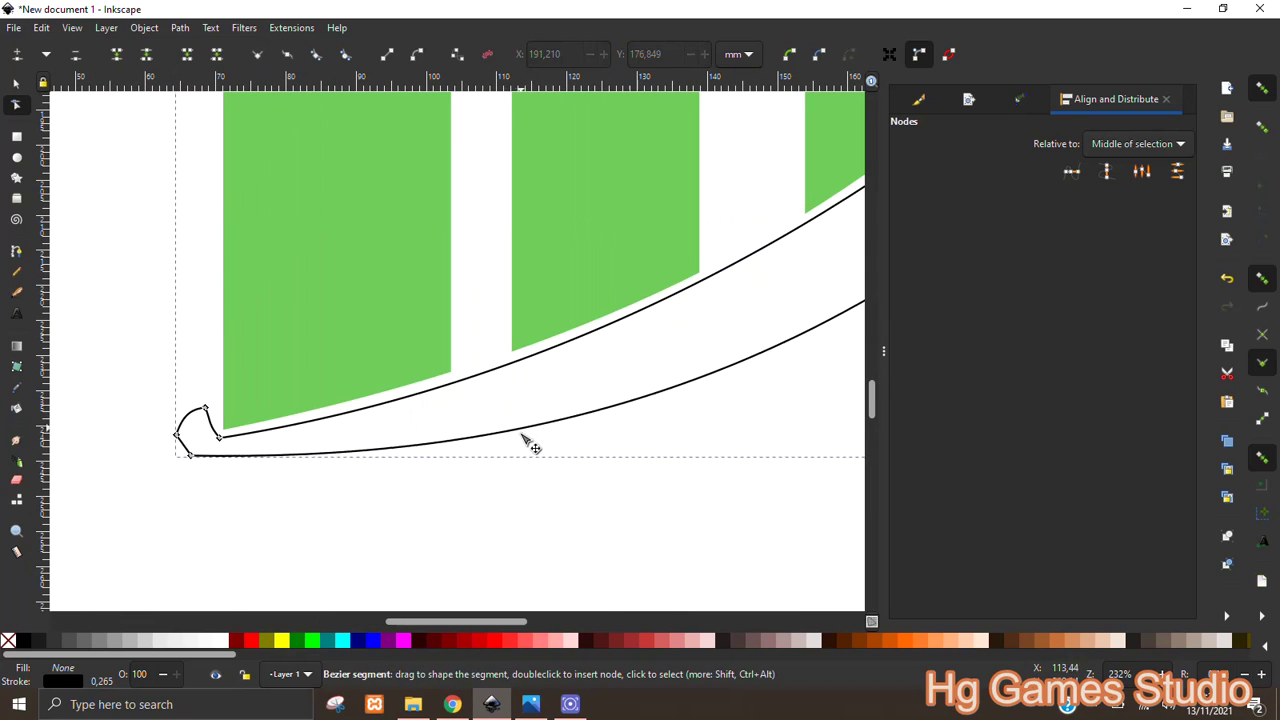
pyautogui.click(219, 438)
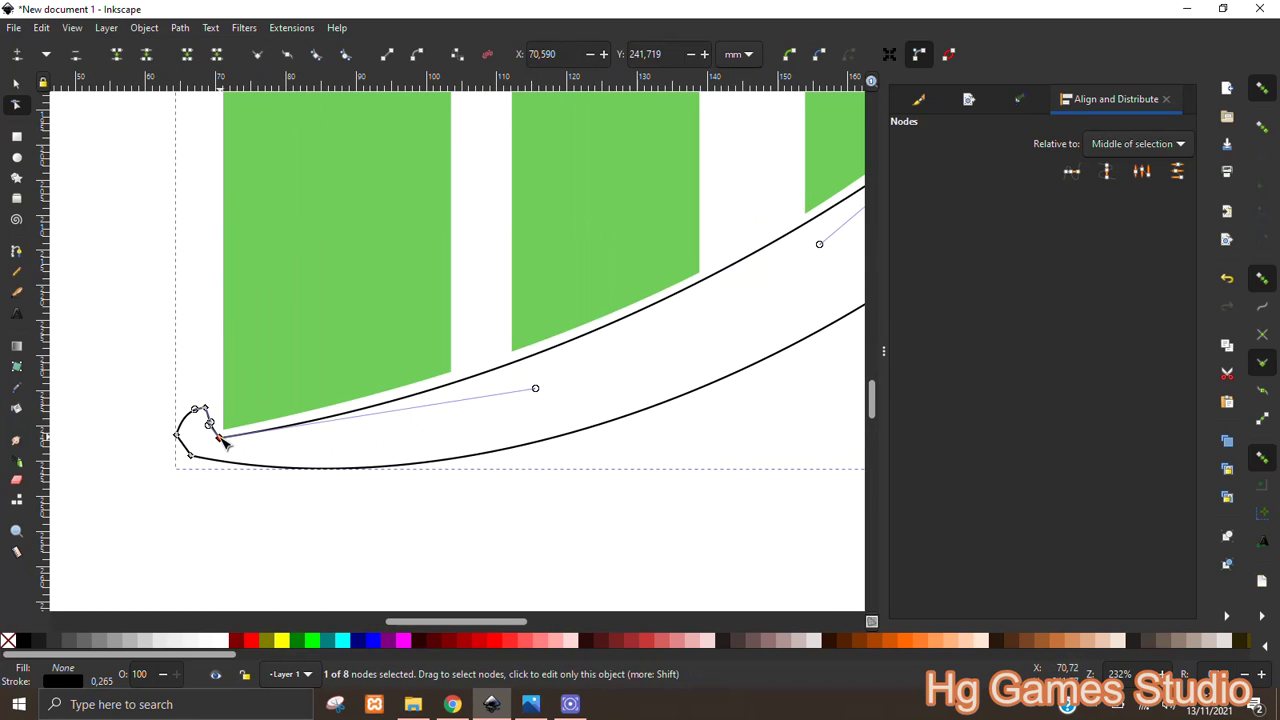
pyautogui.moveTo(222, 440); pyautogui.dragTo(212, 441)
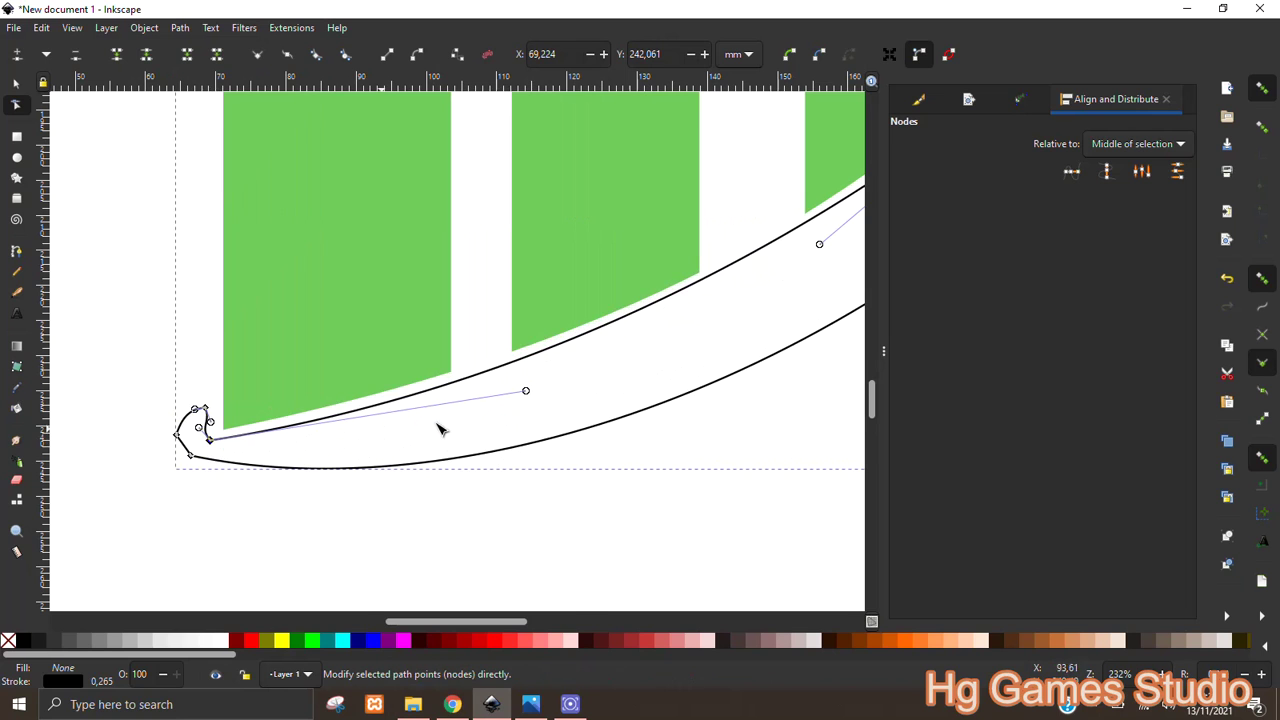
pyautogui.scroll(-2, 470, 471)
pyautogui.scroll(-2, 618, 443)
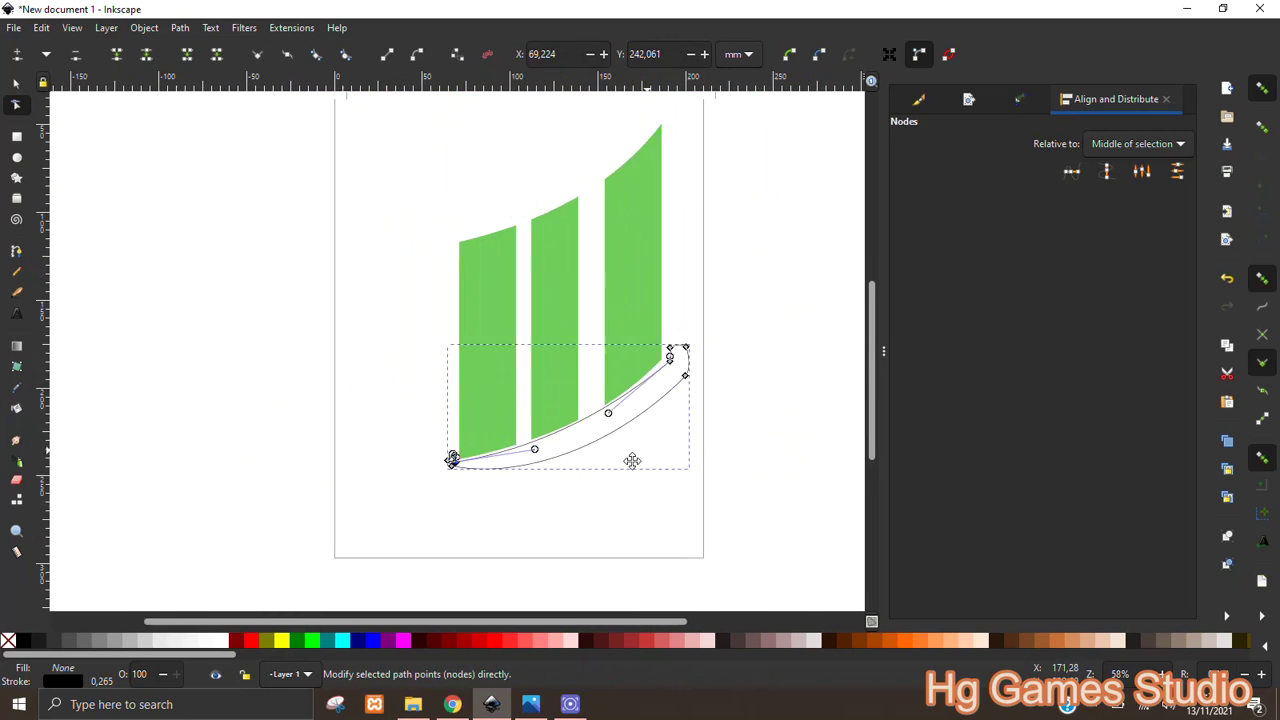
pyautogui.scroll(1, 606, 457)
pyautogui.scroll(4, 726, 323)
pyautogui.click(640, 390)
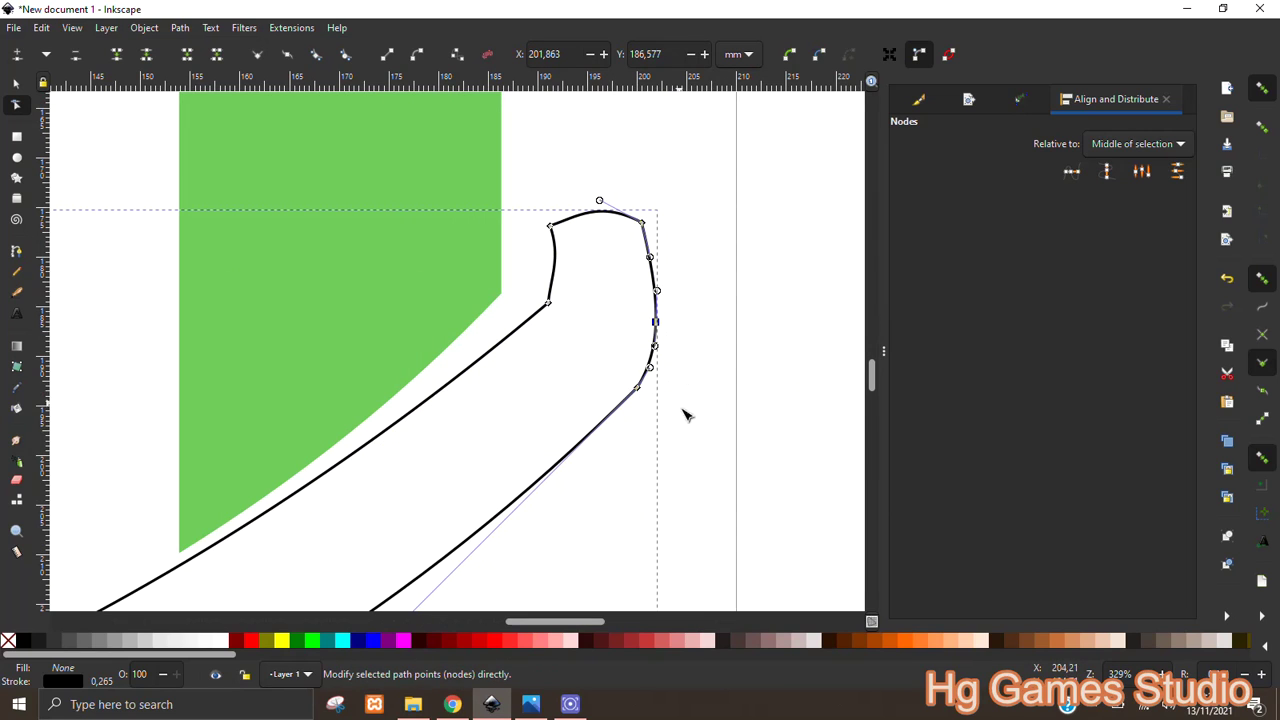
pyautogui.press('Delete')
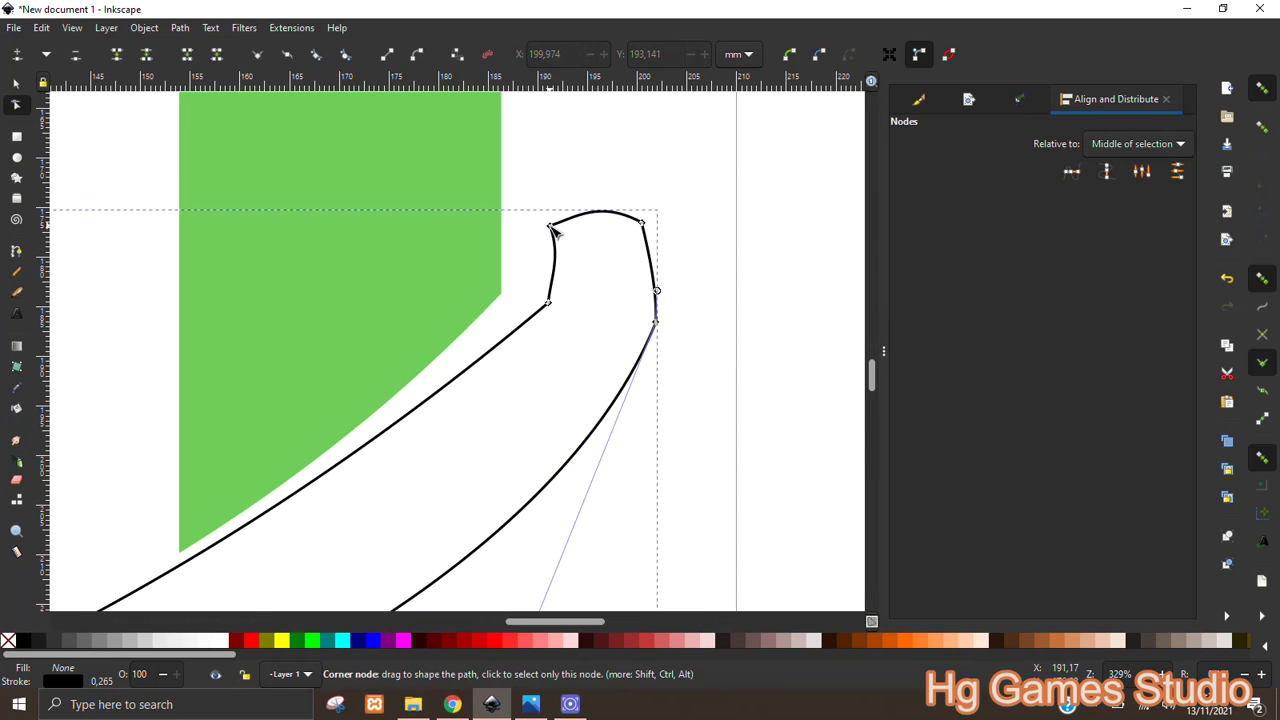
pyautogui.moveTo(550, 225); pyautogui.dragTo(527, 207)
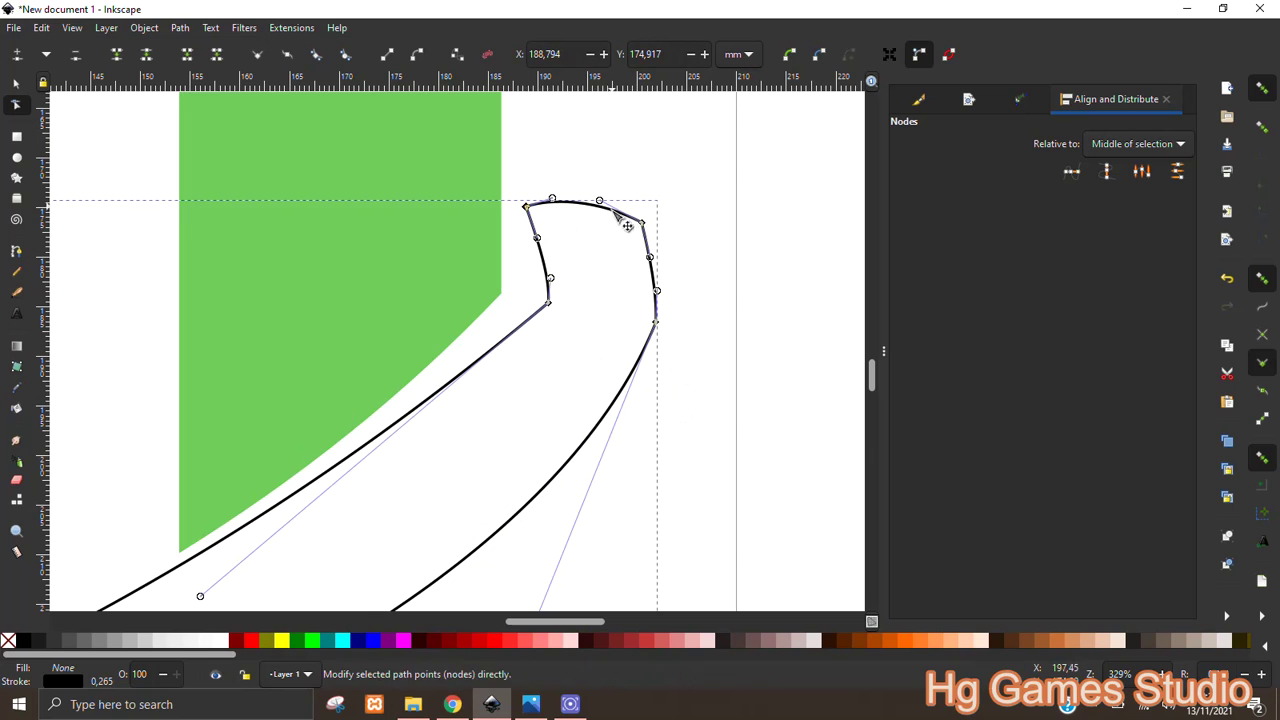
# Refine the left tip's top and bottom corners, then check the swoosh's overall shape
pyautogui.scroll(-4, 720, 236)
pyautogui.scroll(1, 590, 400)
pyautogui.press('Escape')
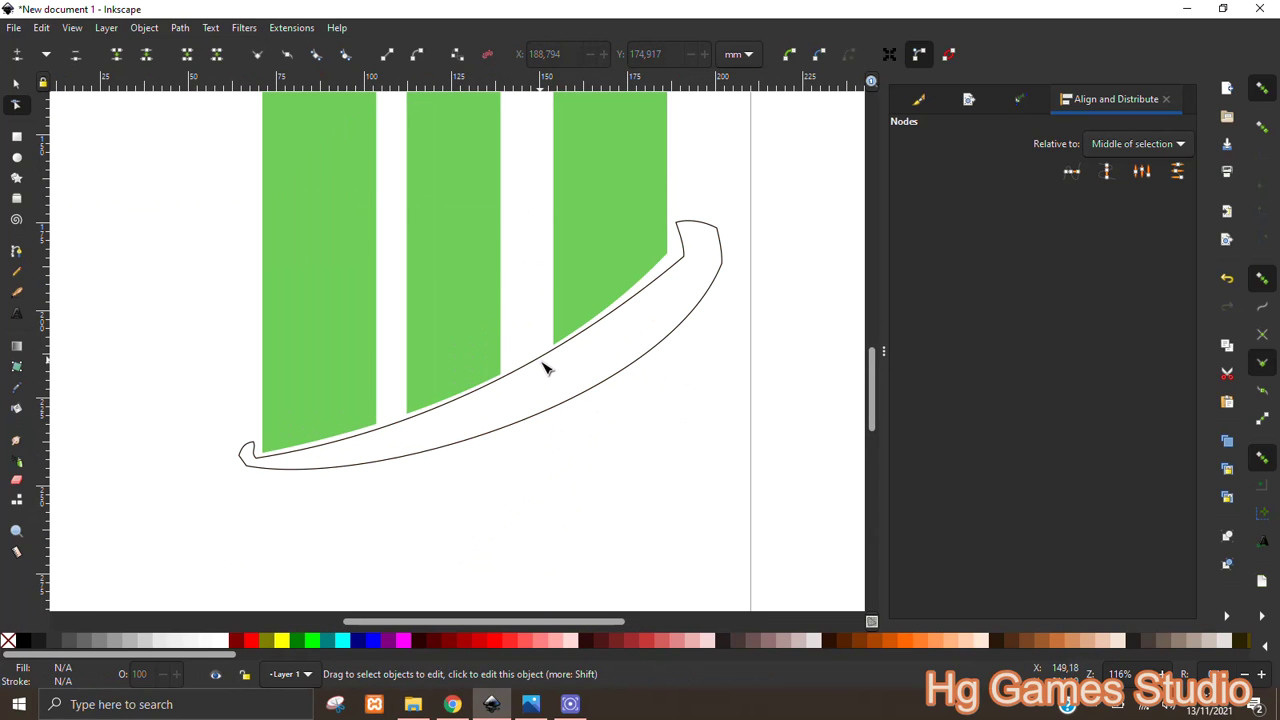
pyautogui.scroll(4, 540, 374)
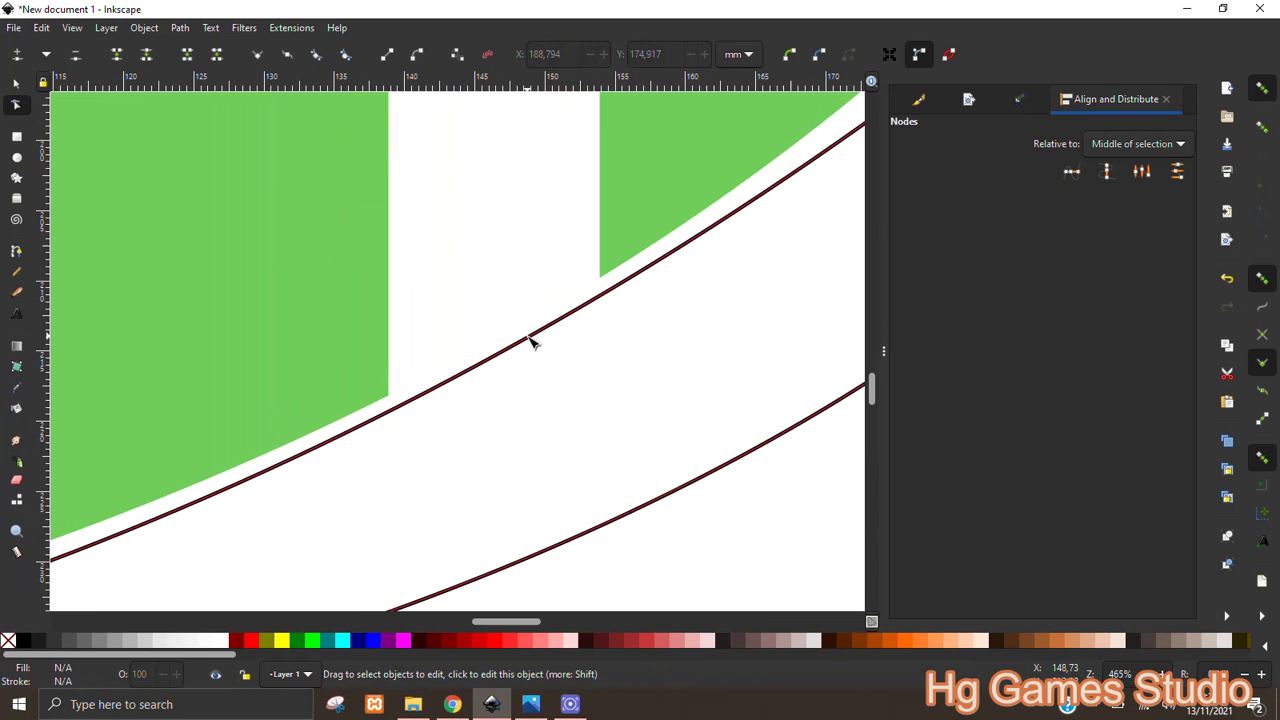
pyautogui.click(508, 346)
pyautogui.click(486, 323)
pyautogui.scroll(-2, 550, 345)
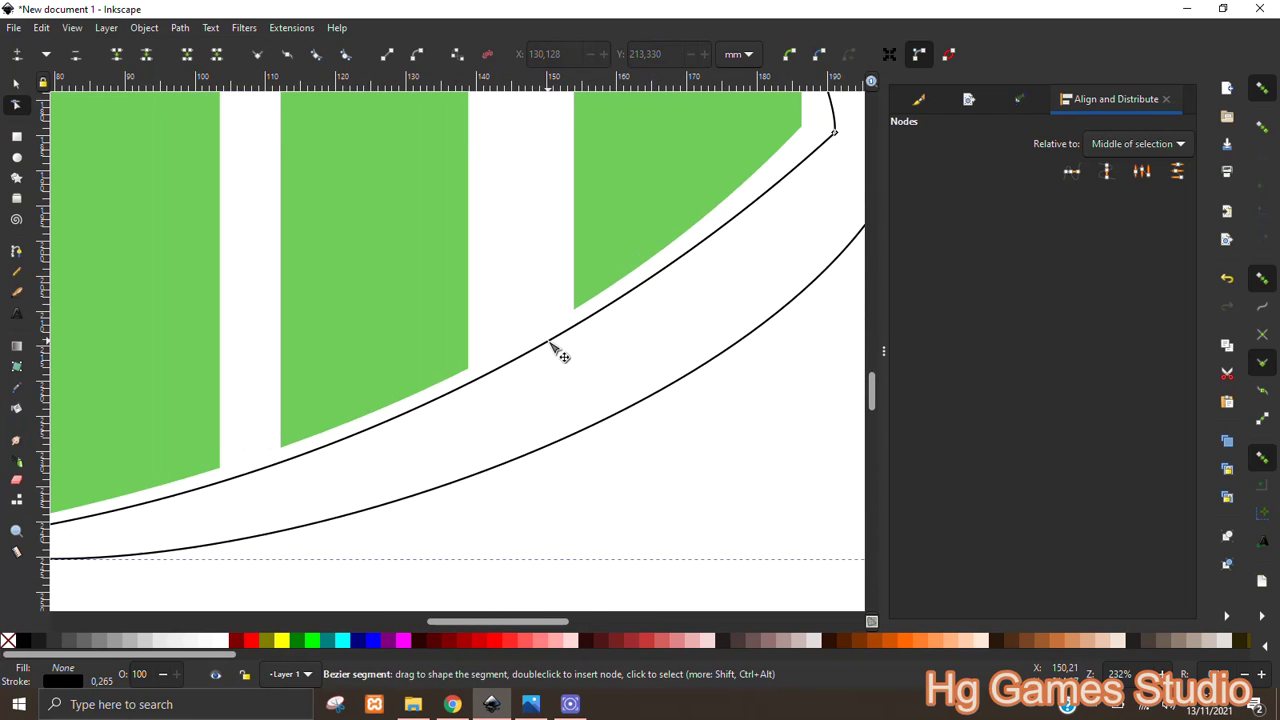
pyautogui.scroll(-2, 551, 344)
pyautogui.scroll(2, 283, 446)
pyautogui.scroll(3, 310, 407)
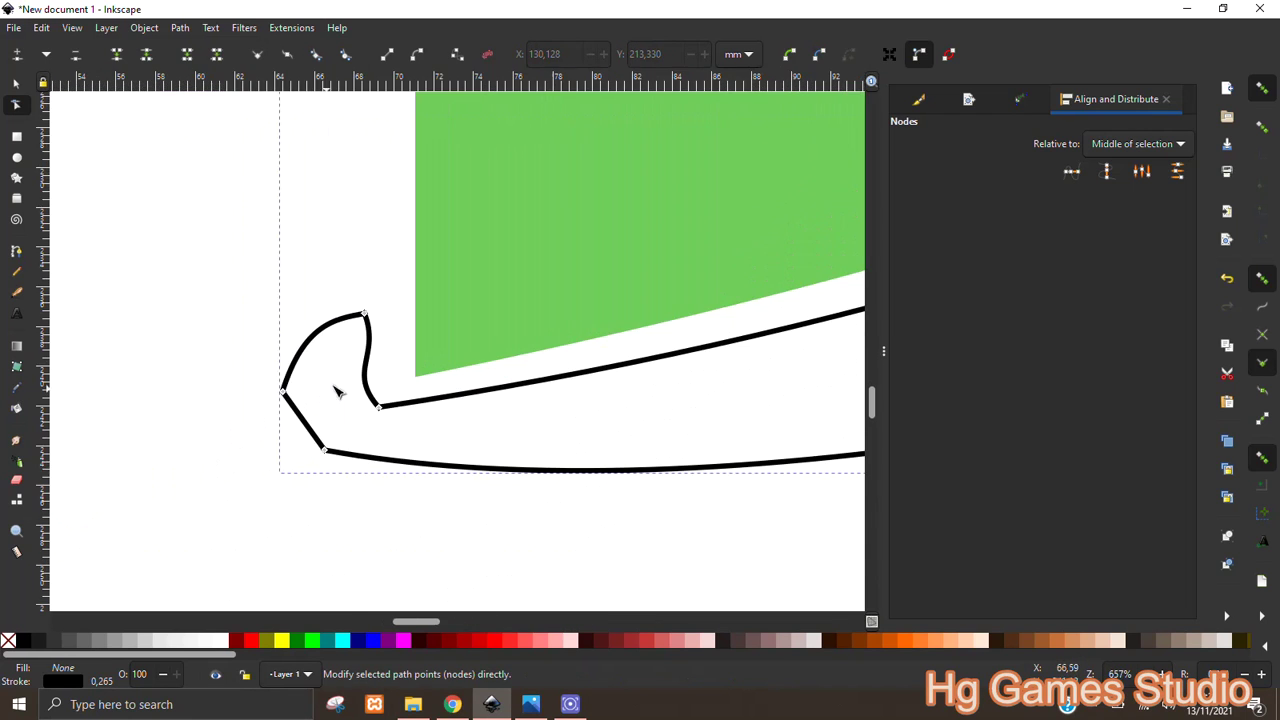
pyautogui.moveTo(247, 411); pyautogui.dragTo(243, 406)
pyautogui.moveTo(364, 313); pyautogui.dragTo(327, 328)
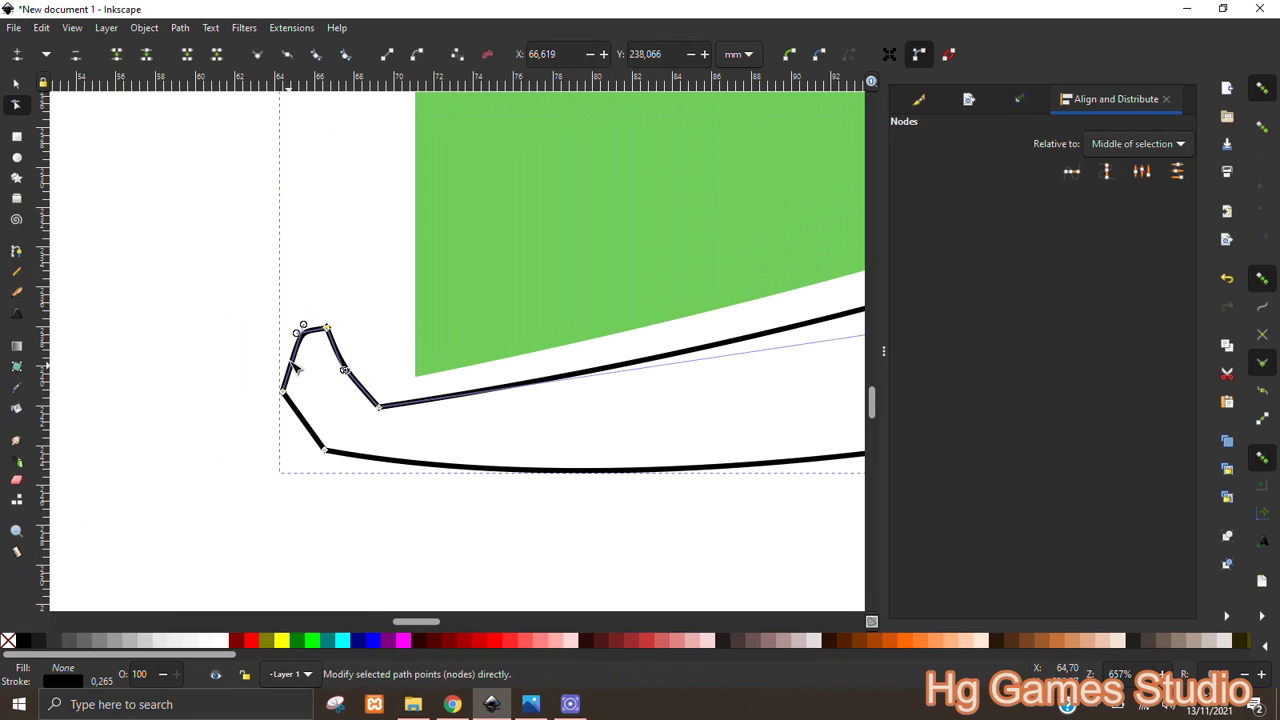
pyautogui.click(313, 441)
pyautogui.moveTo(331, 457); pyautogui.dragTo(349, 466)
pyautogui.scroll(-5, 606, 486)
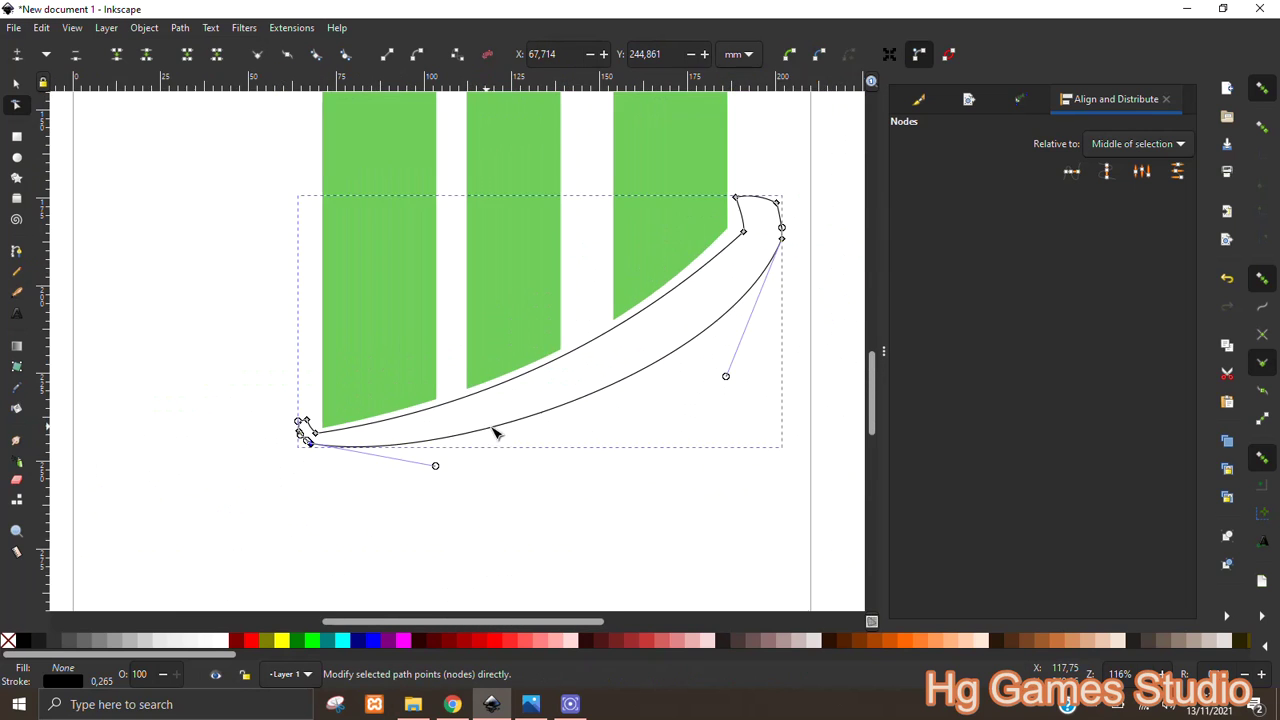
pyautogui.scroll(1, 530, 440)
pyautogui.hscroll(1, 580, 449)
pyautogui.press('Escape')
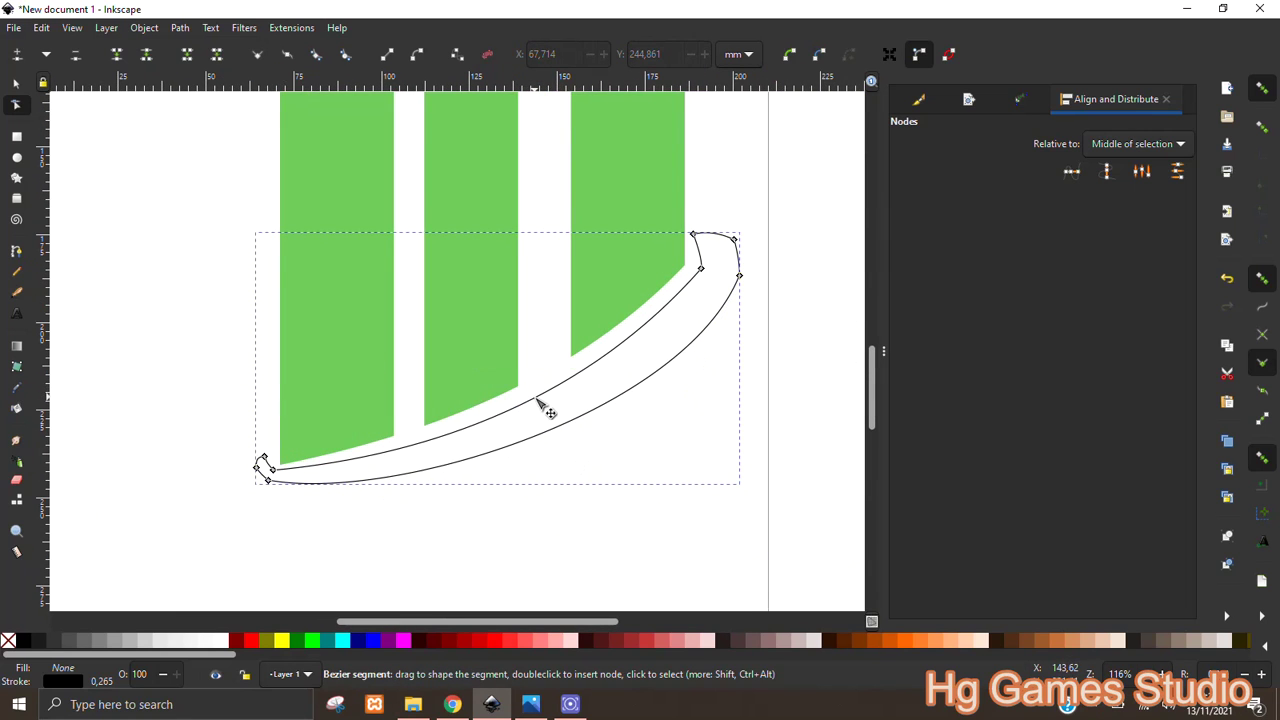
pyautogui.click(649, 440)
pyautogui.keyDown('ctrl'); pyautogui.scroll(-2, 682, 446); pyautogui.keyUp('ctrl')
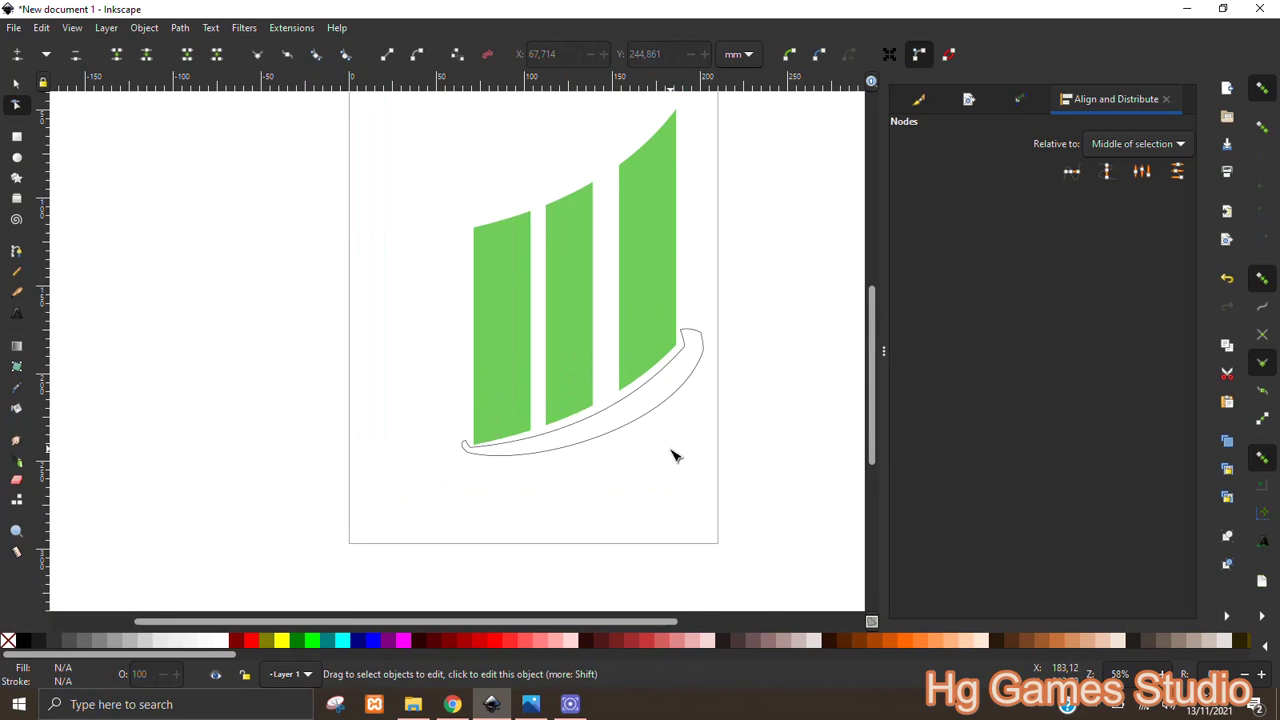
pyautogui.keyDown('ctrl'); pyautogui.scroll(2, 526, 450); pyautogui.keyUp('ctrl')
pyautogui.click(414, 457)
# Move the left tip's bottom corner down-left and delete the extra left-tip node
pyautogui.keyDown('ctrl'); pyautogui.scroll(6, 414, 457); pyautogui.keyUp('ctrl')
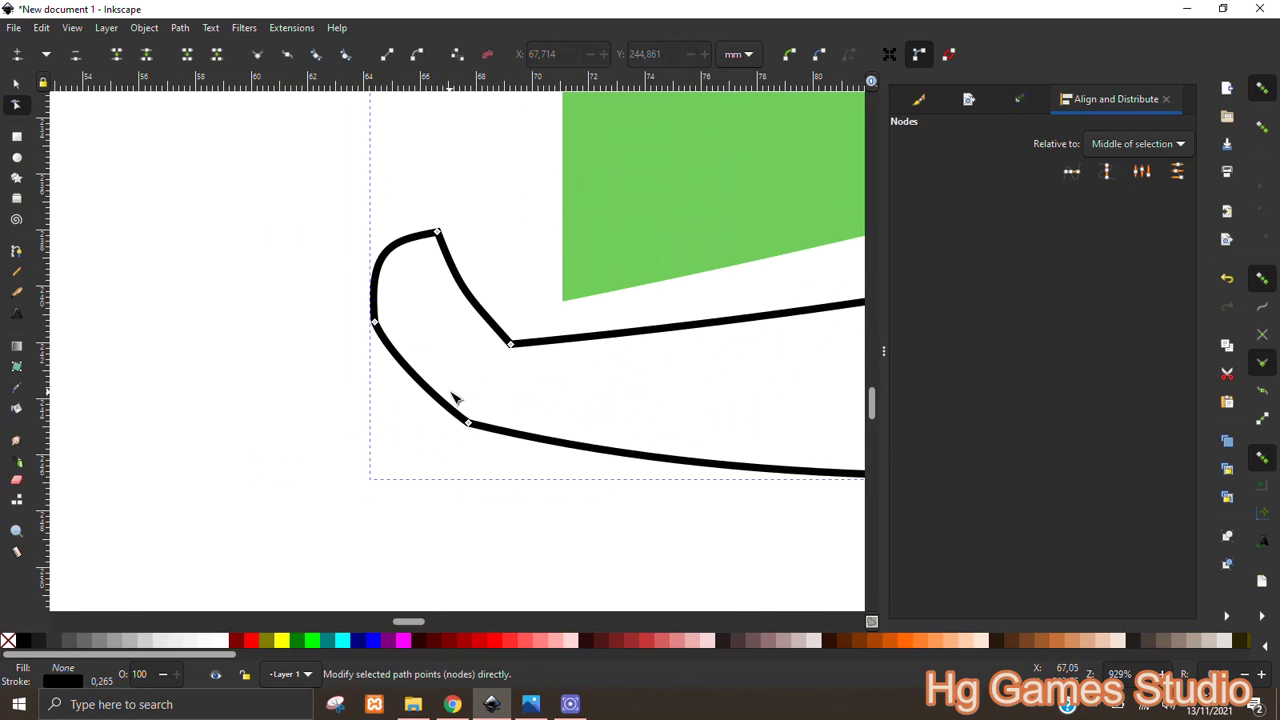
pyautogui.moveTo(468, 423); pyautogui.dragTo(438, 440)
pyautogui.click(518, 272)
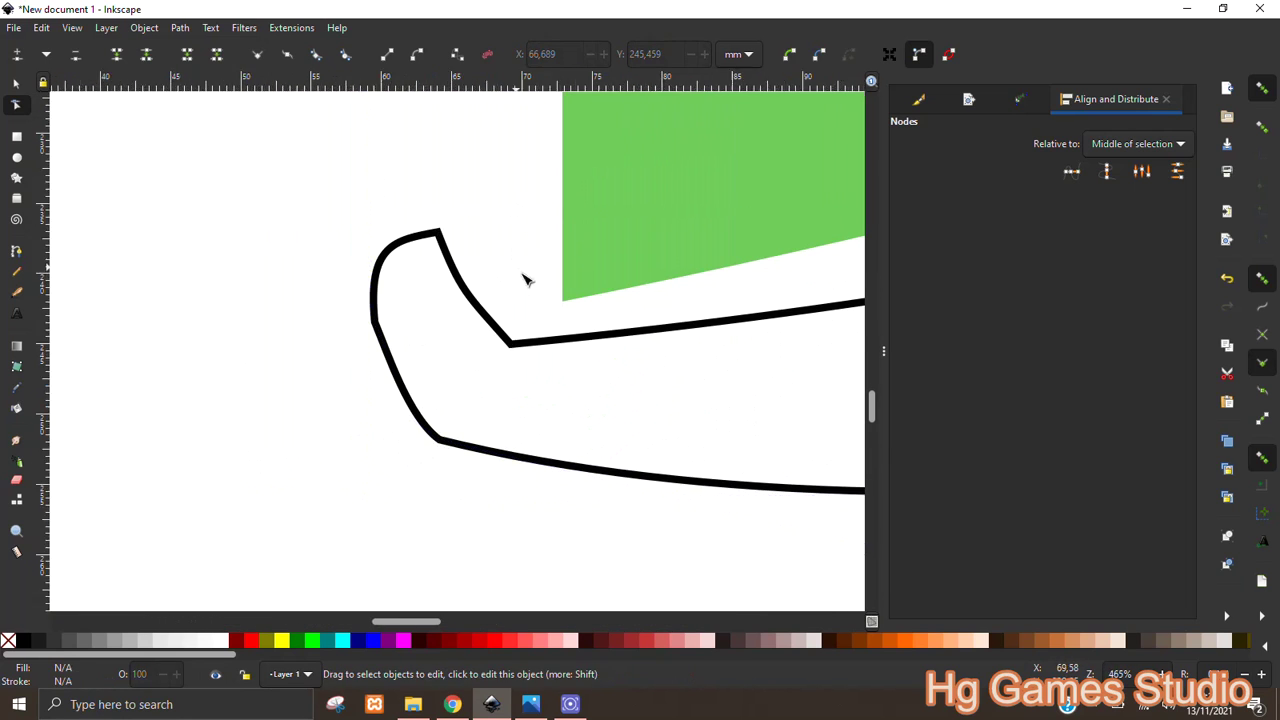
pyautogui.keyDown('ctrl'); pyautogui.scroll(-3, 518, 272); pyautogui.keyUp('ctrl')
pyautogui.keyDown('ctrl'); pyautogui.scroll(3, 457, 360); pyautogui.keyUp('ctrl')
pyautogui.click(483, 378)
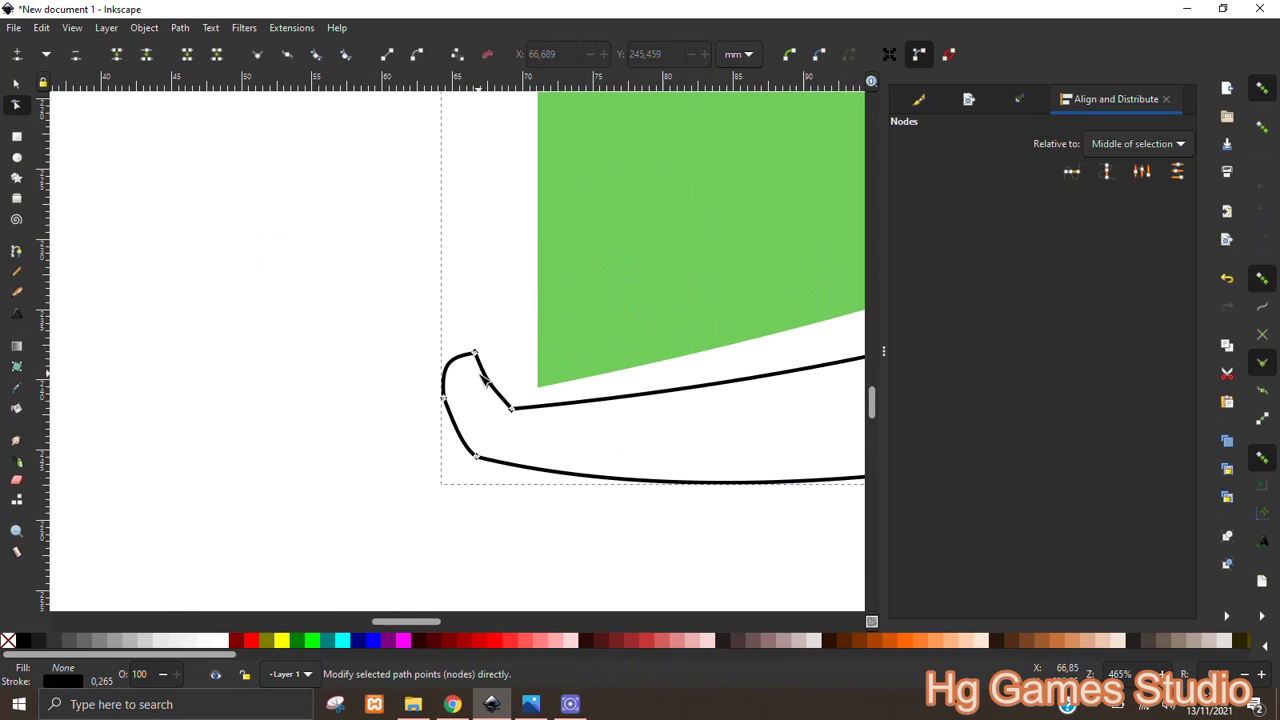
pyautogui.keyDown('ctrl'); pyautogui.scroll(2, 483, 378); pyautogui.keyUp('ctrl')
pyautogui.moveTo(487, 370); pyautogui.dragTo(501, 362)
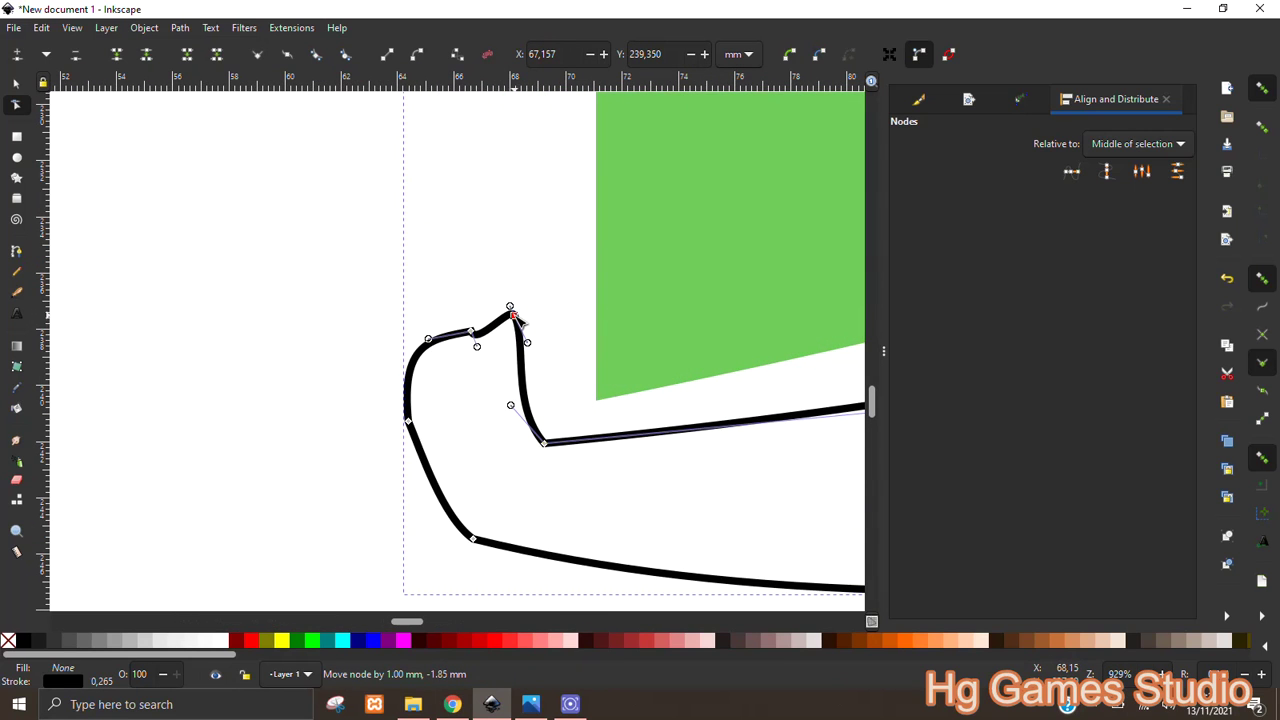
pyautogui.moveTo(451, 310); pyautogui.dragTo(480, 357)
pyautogui.press('Delete')
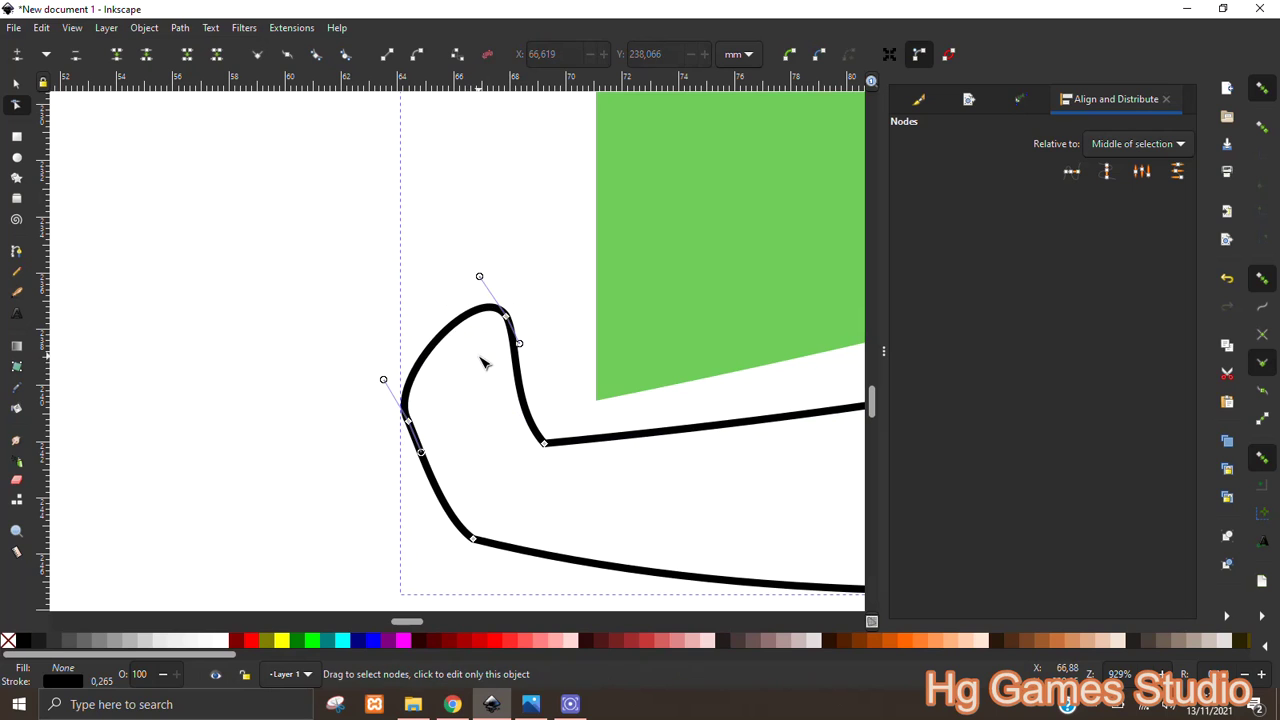
# Bend the upper edge lower, add a node on it, and drop a bottom-edge node
pyautogui.moveTo(384, 379); pyautogui.dragTo(411, 367)
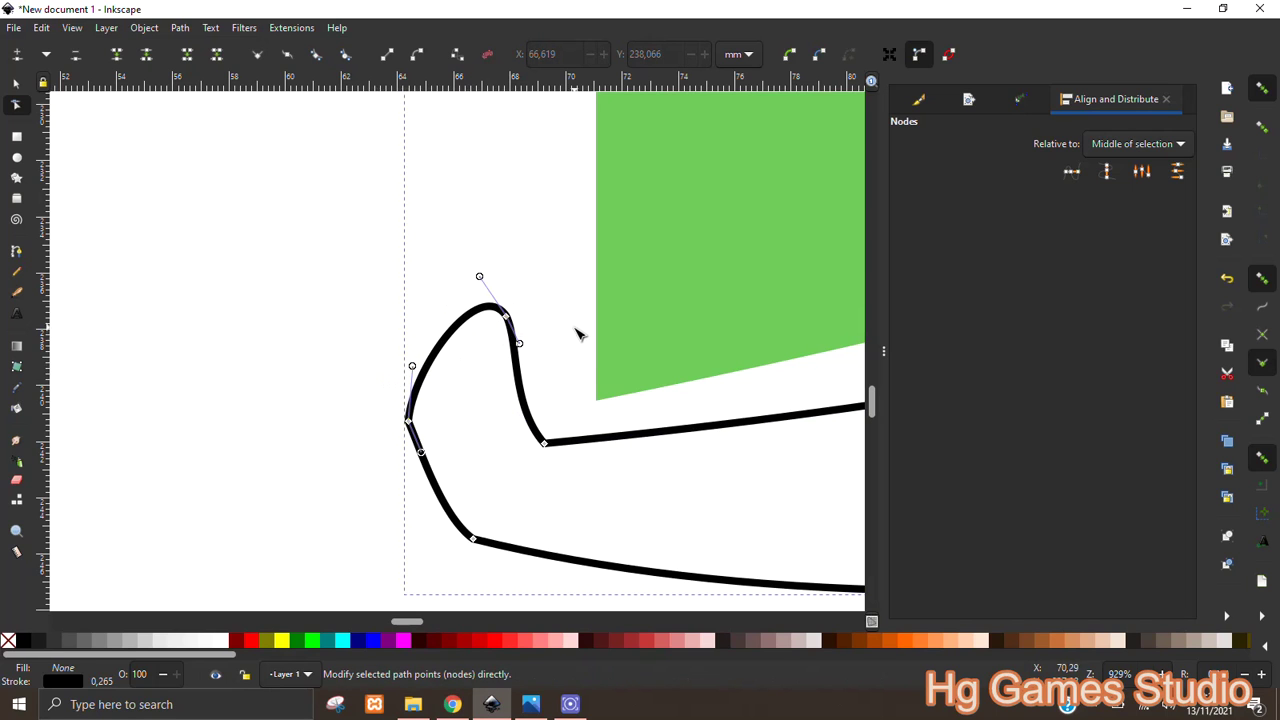
pyautogui.keyDown('ctrl'); pyautogui.scroll(-2, 680, 429); pyautogui.keyUp('ctrl')
pyautogui.keyDown('ctrl'); pyautogui.scroll(-2, 729, 494); pyautogui.keyUp('ctrl')
pyautogui.keyDown('ctrl'); pyautogui.scroll(1, 486, 420); pyautogui.keyUp('ctrl')
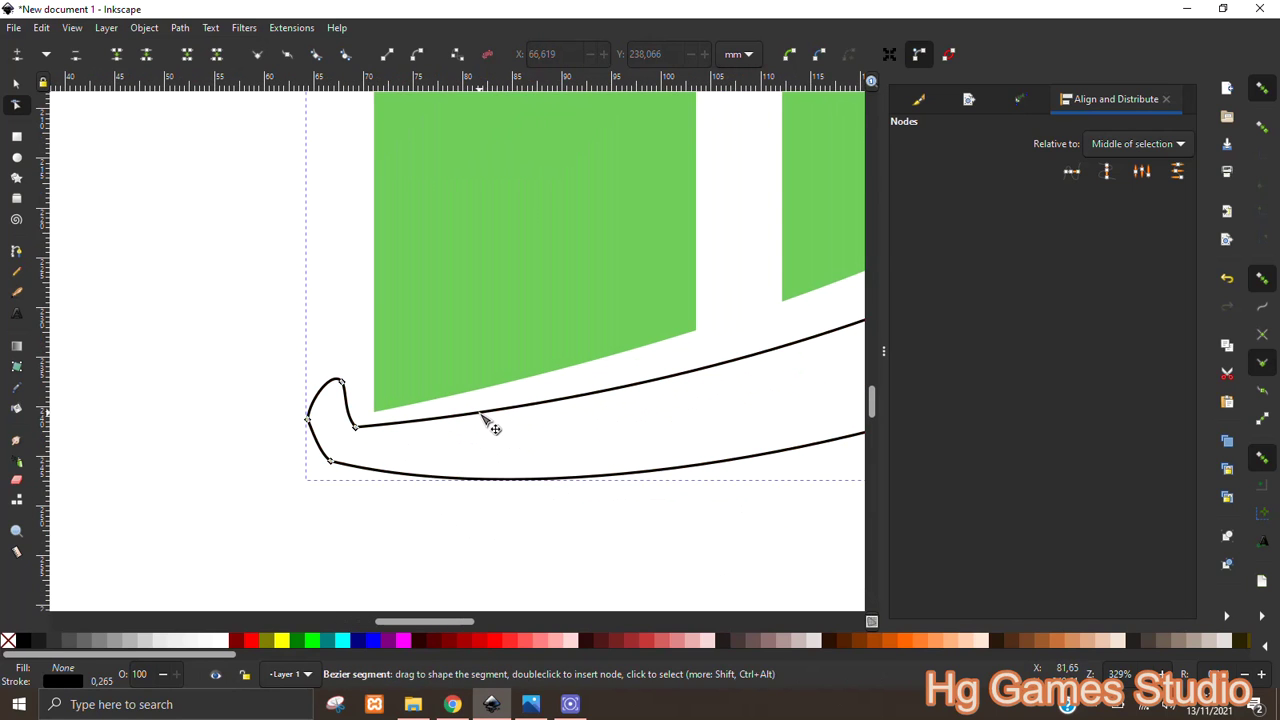
pyautogui.moveTo(483, 420)
pyautogui.mouseDown()
pyautogui.moveTo(500, 429)
pyautogui.moveTo(433, 428)
pyautogui.moveTo(410, 446)
pyautogui.mouseUp()
pyautogui.doubleClick(402, 428)
pyautogui.click(357, 425)
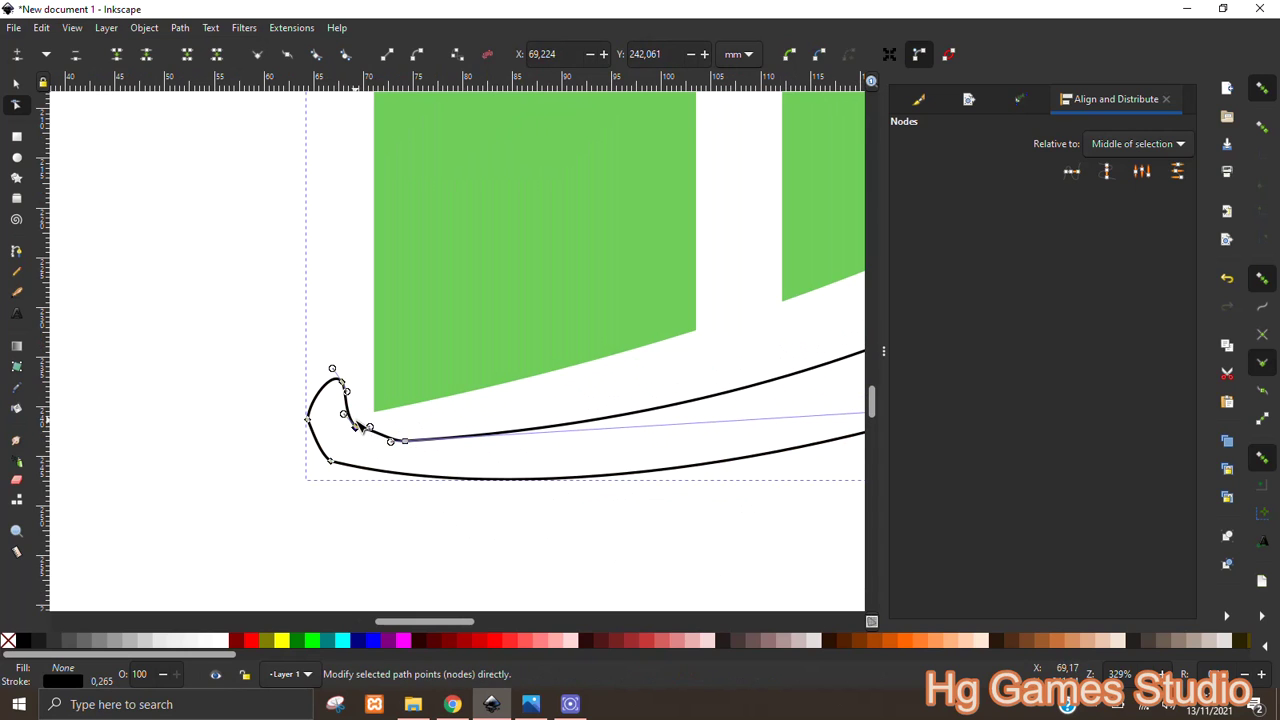
pyautogui.click(392, 478)
pyautogui.moveTo(391, 473); pyautogui.dragTo(388, 494)
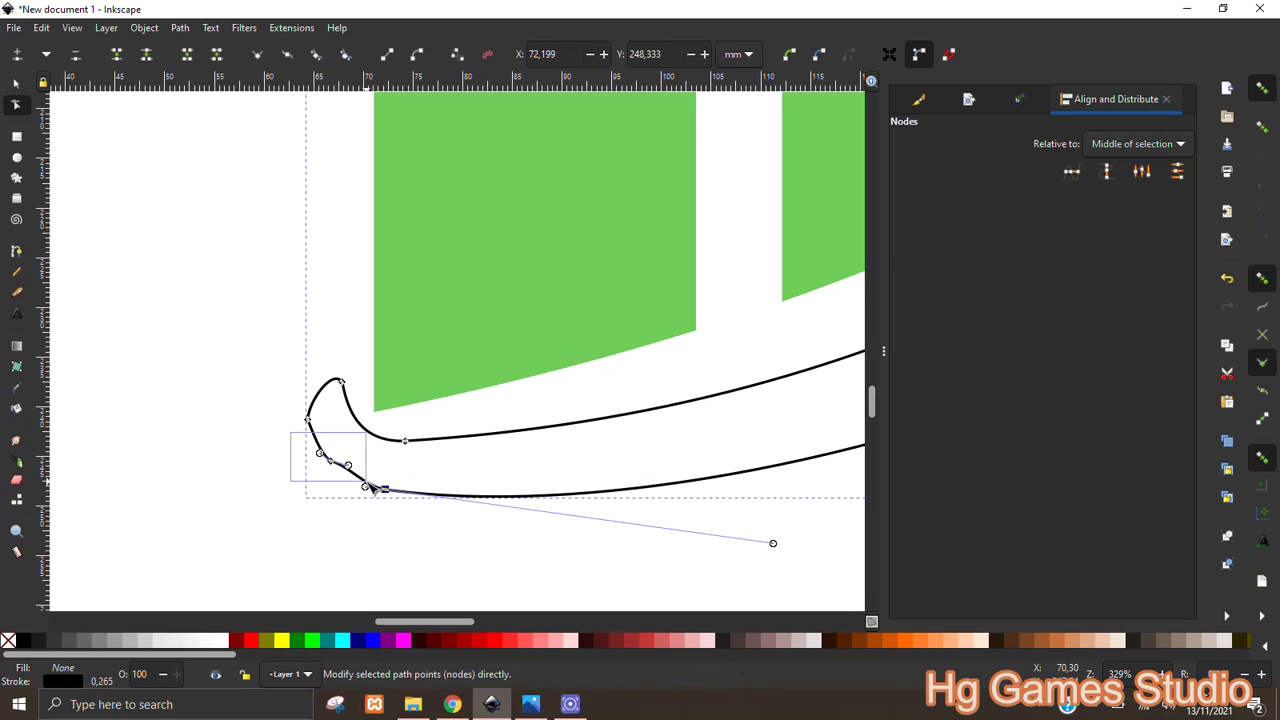
pyautogui.click(417, 472)
pyautogui.scroll(-3, 671, 451)
# Make the right-end corner node smooth and delete the two extra right-edge nodes
pyautogui.scroll(-2, 451, 591)
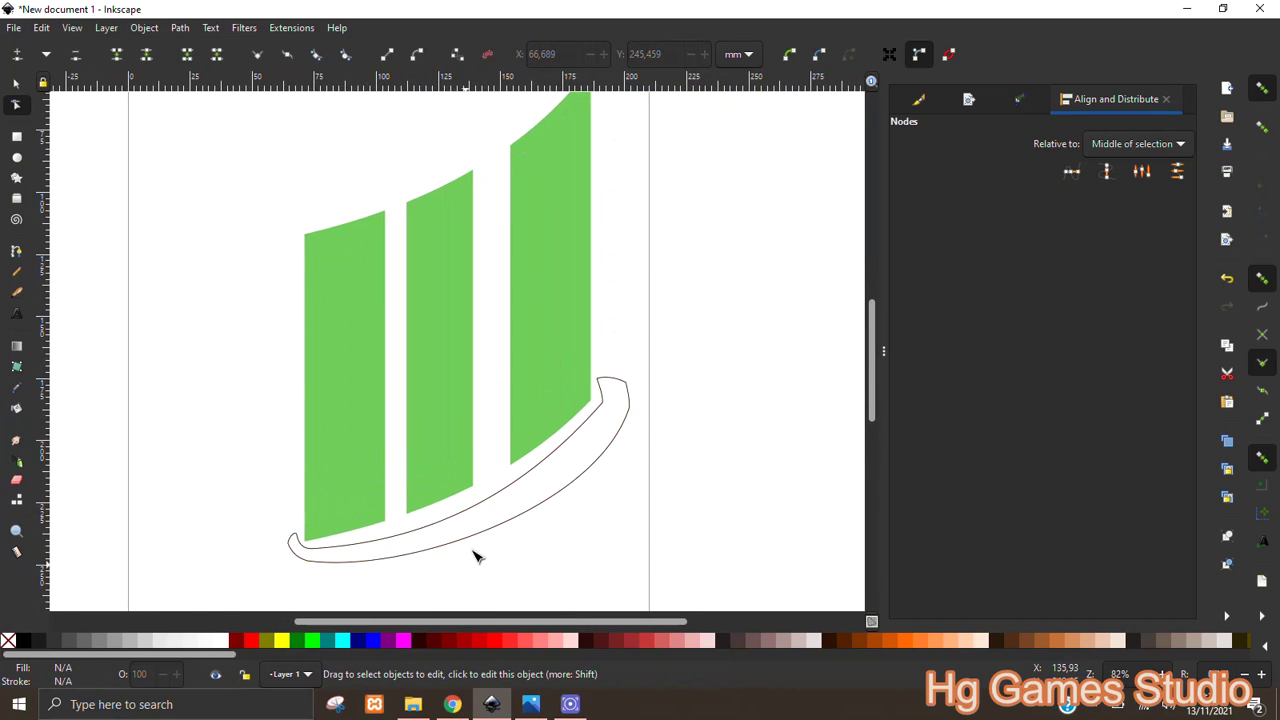
pyautogui.scroll(5, 623, 420)
pyautogui.scroll(2, 531, 319)
pyautogui.click(530, 318)
pyautogui.click(510, 330)
pyautogui.hotkey('shift', 's')
pyautogui.click(715, 423)
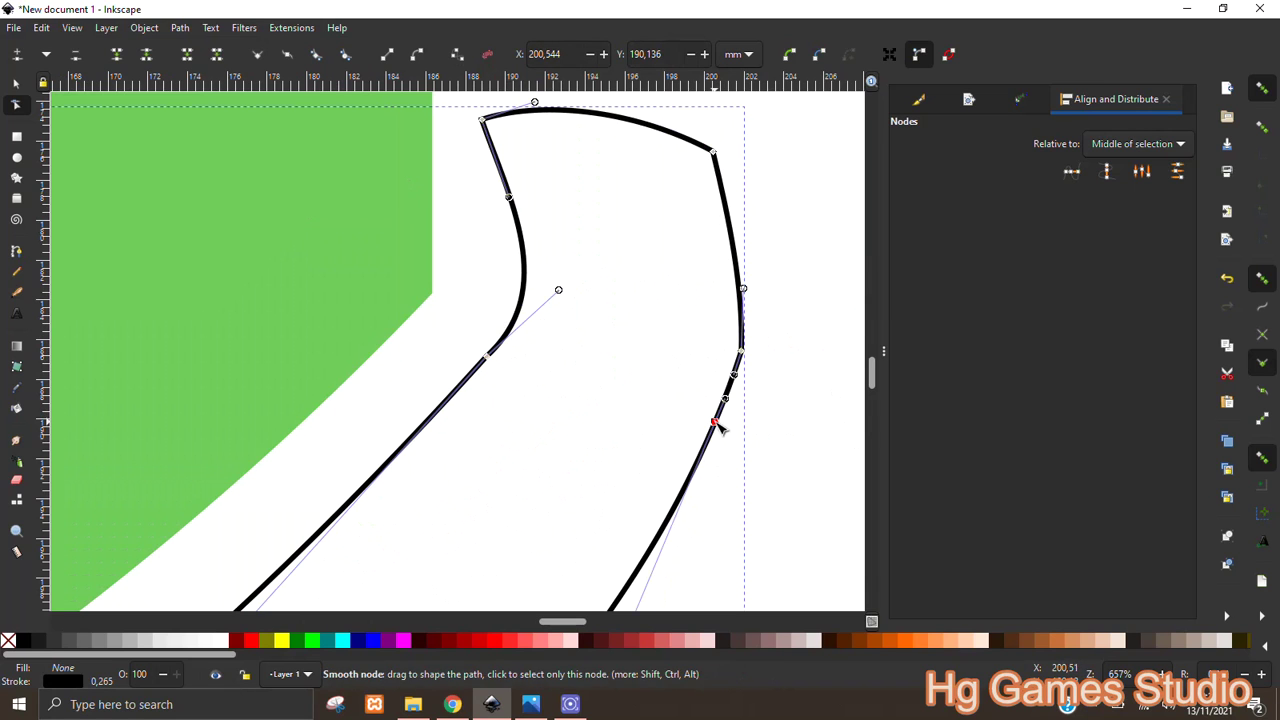
pyautogui.moveTo(801, 345); pyautogui.dragTo(718, 378)
pyautogui.press('Delete')
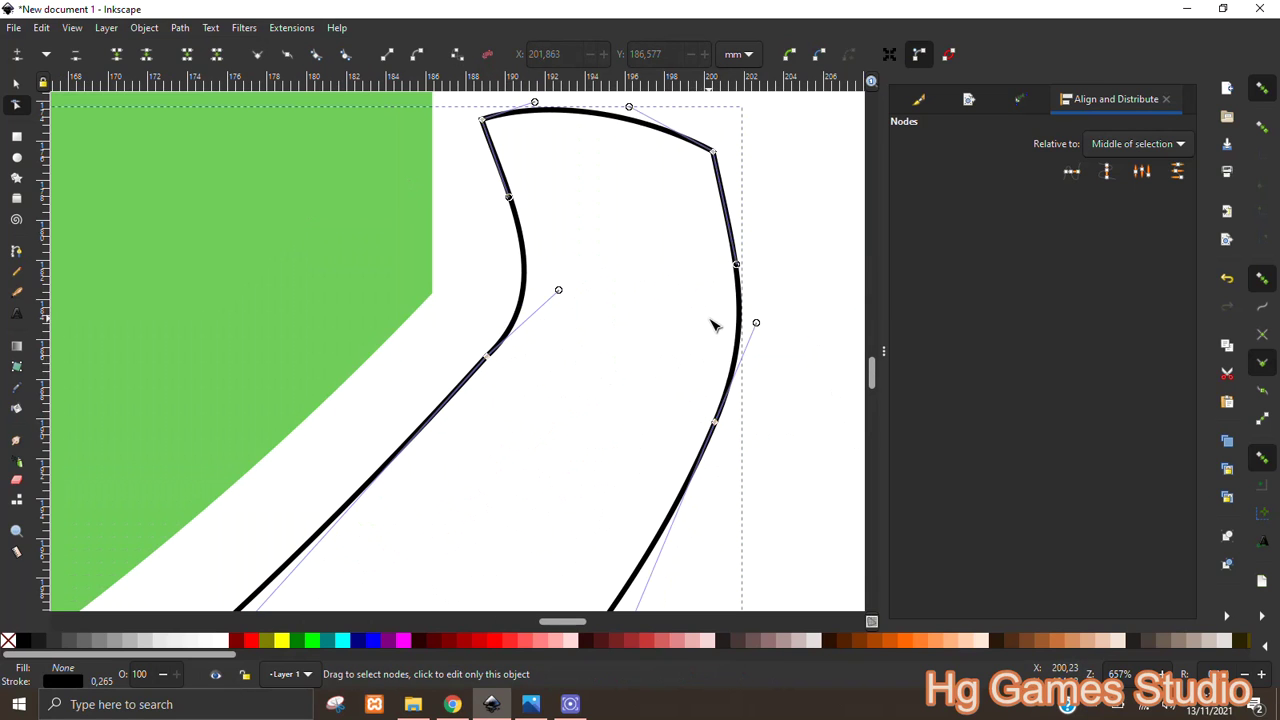
# Reshape the outer bottom curve and the curve at the upper right end
pyautogui.scroll(-6, 740, 360)
pyautogui.scroll(1, 600, 443)
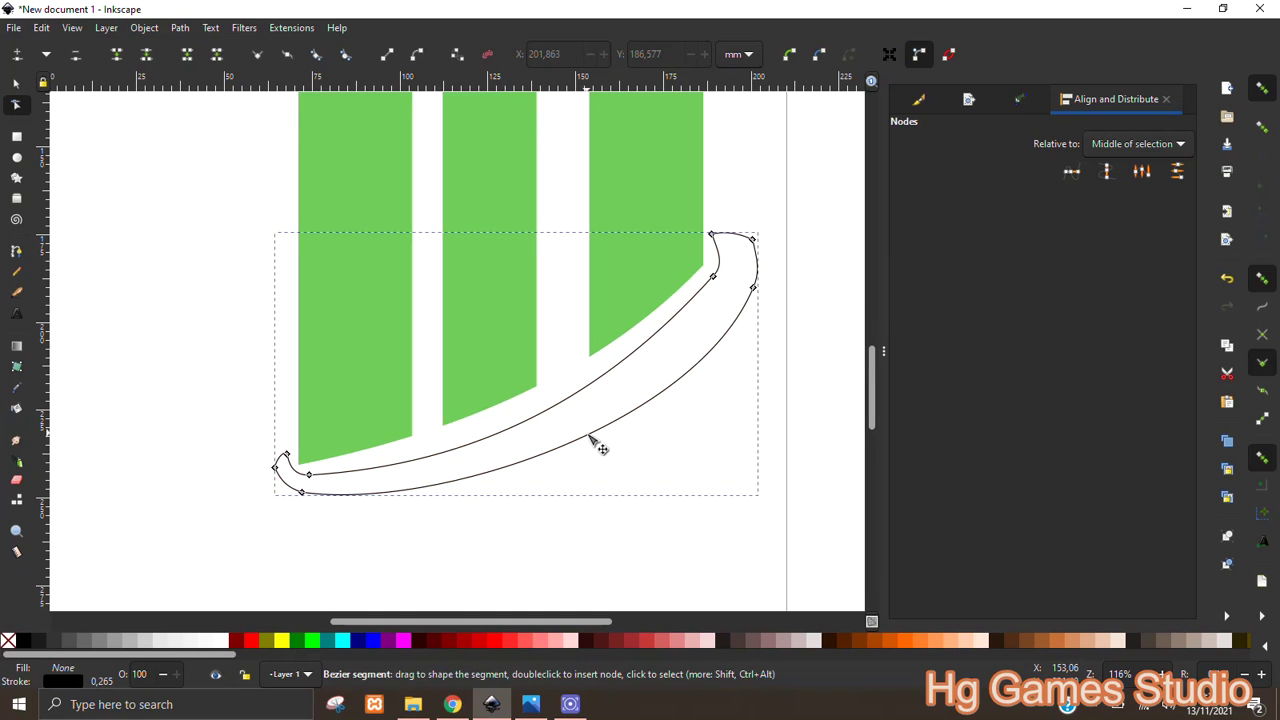
pyautogui.moveTo(588, 449); pyautogui.dragTo(593, 452)
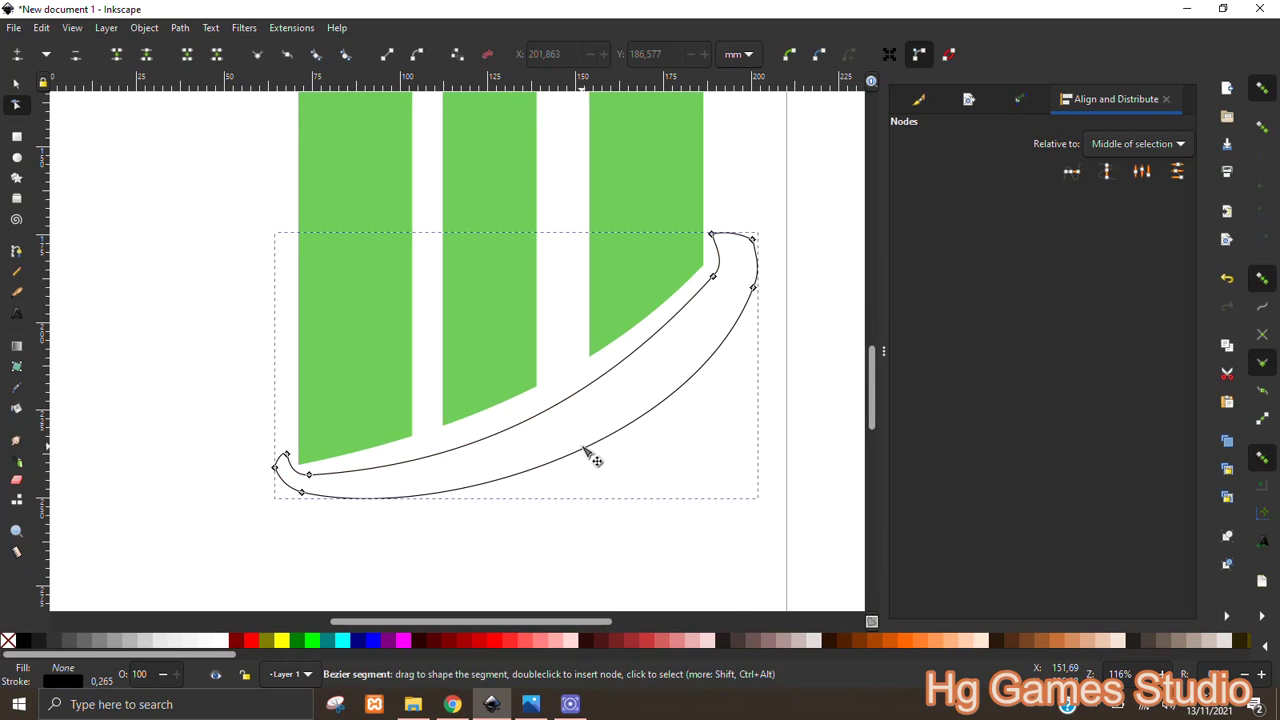
pyautogui.scroll(3, 734, 263)
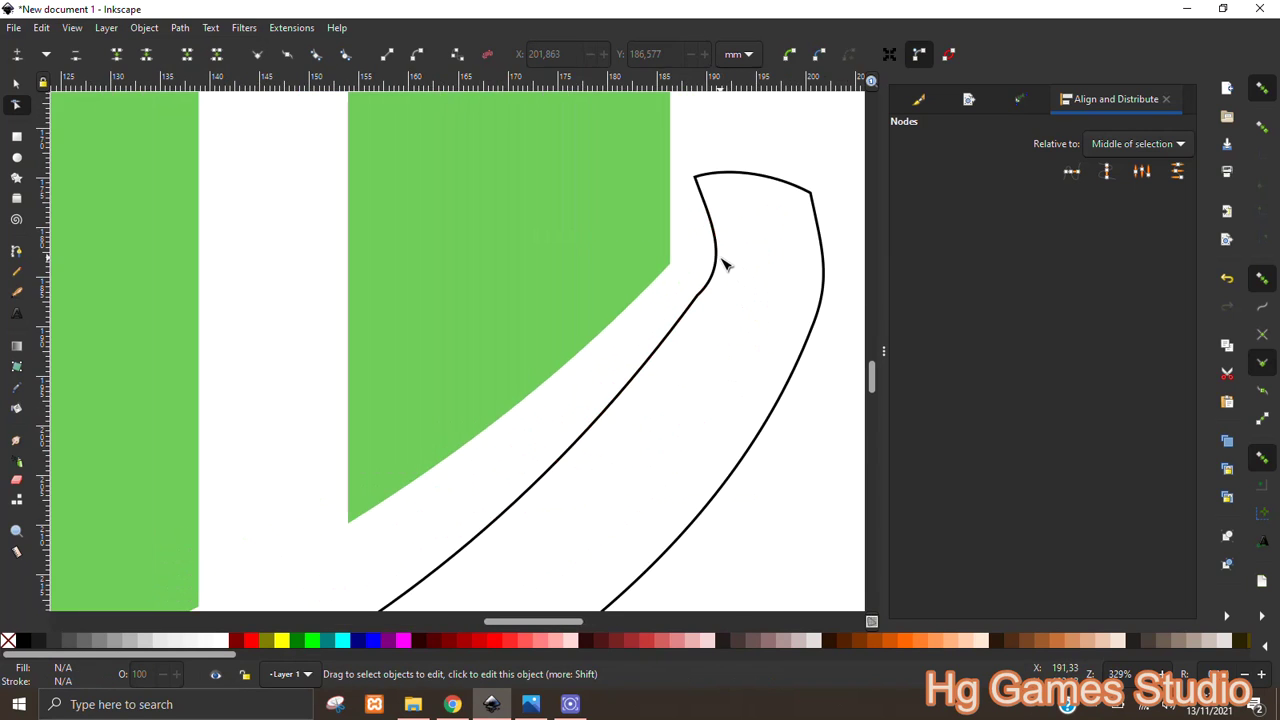
pyautogui.click(700, 293)
pyautogui.moveTo(733, 262); pyautogui.dragTo(726, 251)
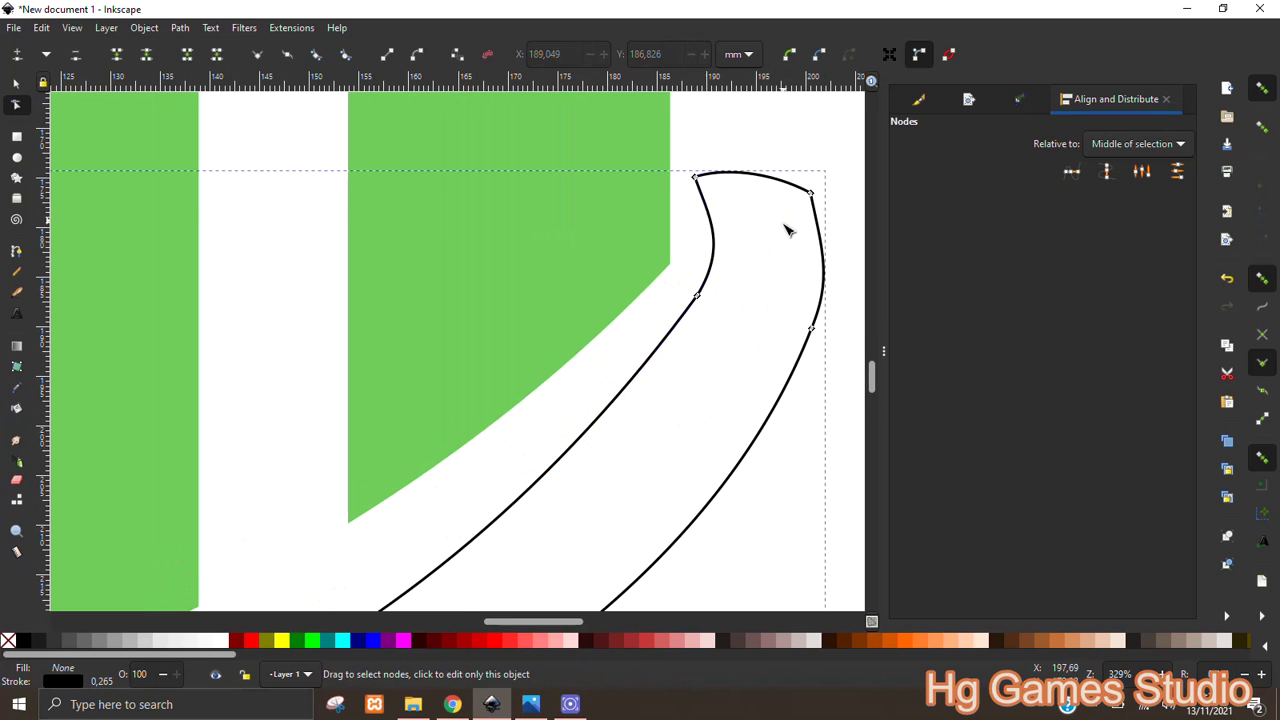
pyautogui.scroll(-2, 757, 309)
pyautogui.scroll(-2, 750, 335)
pyautogui.scroll(3, 750, 335)
pyautogui.hscroll(4, 750, 335)
# Fill the swoosh with solid grey and set its stroke to No paint
pyautogui.click(570, 430)
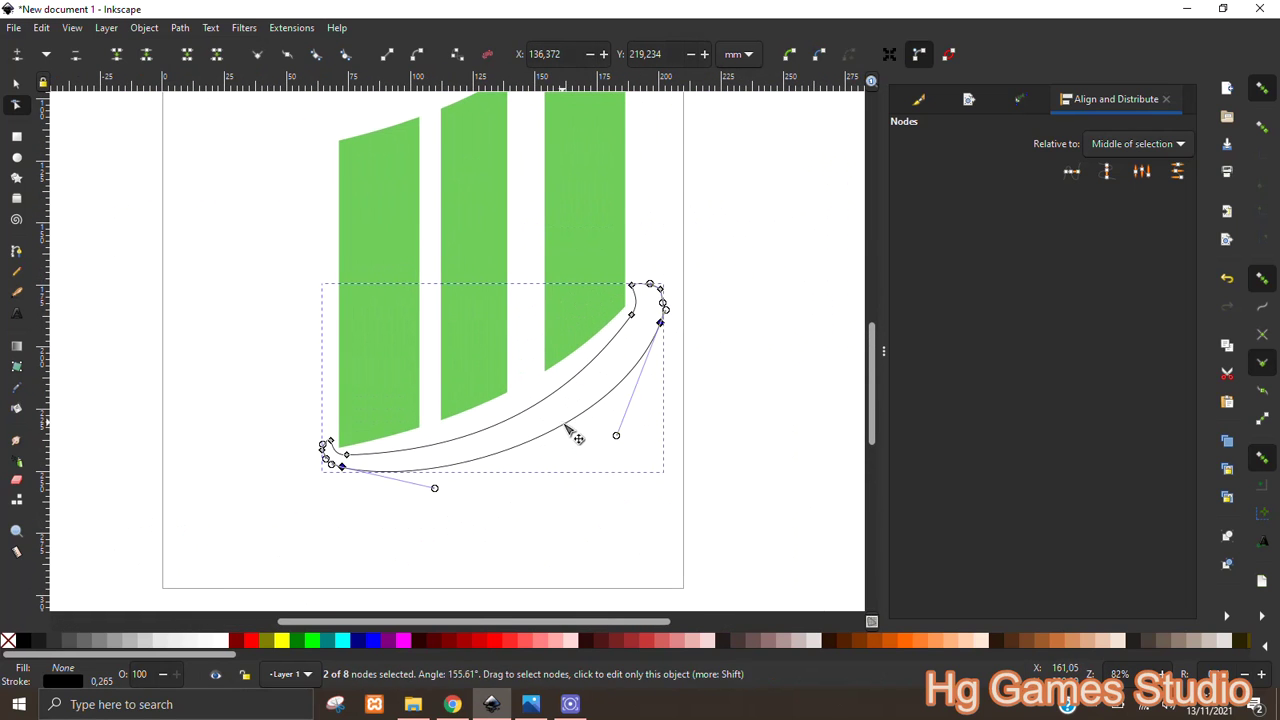
pyautogui.click(96, 634)
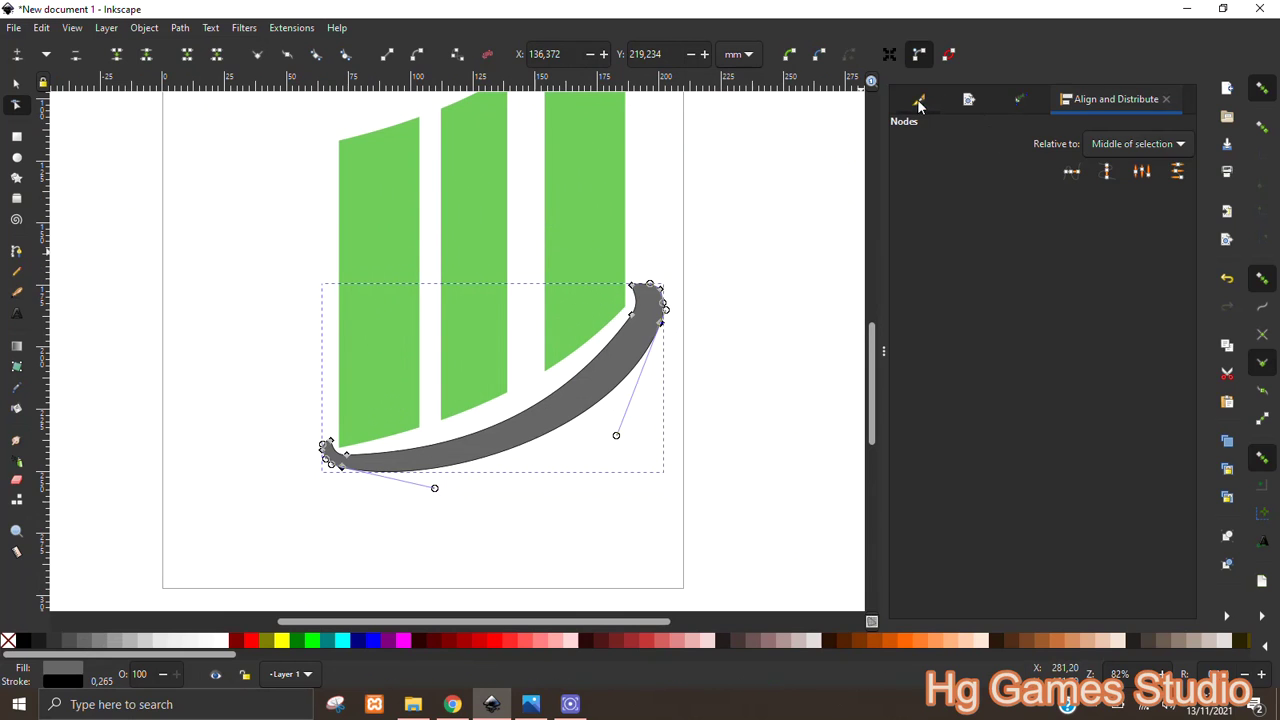
pyautogui.click(920, 105)
pyautogui.click(911, 165)
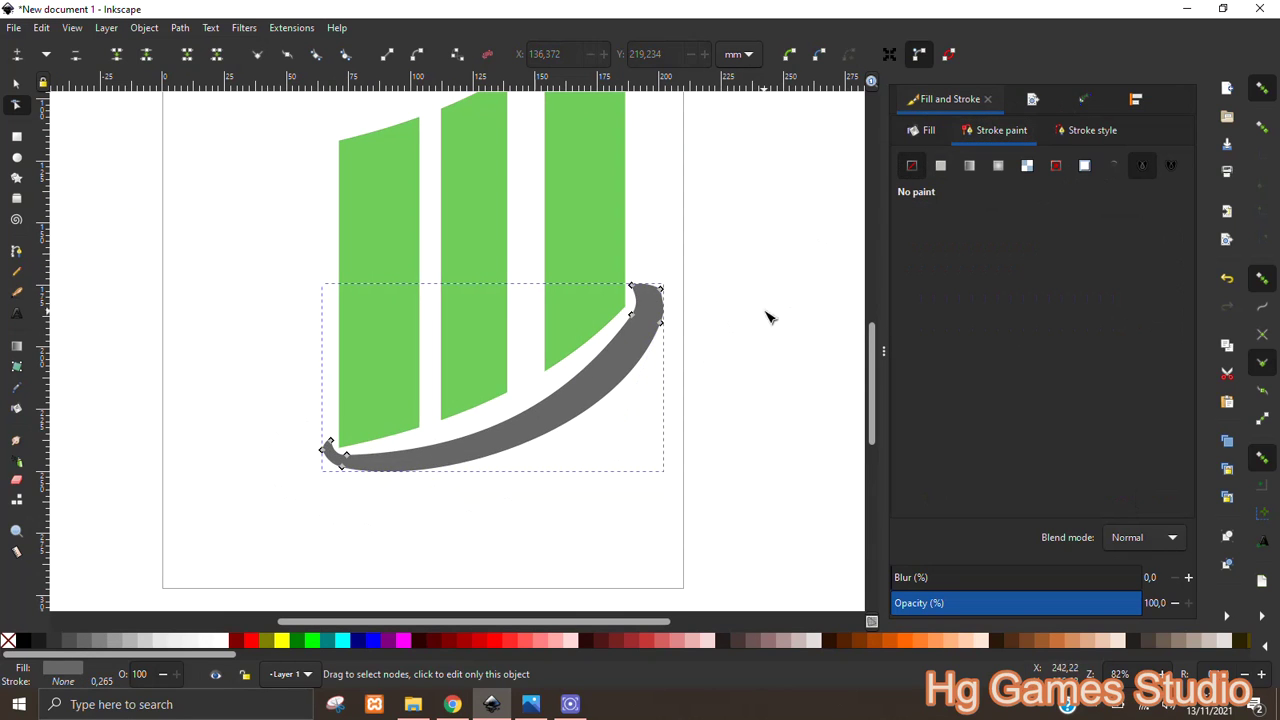
pyautogui.scroll(2, 414, 462)
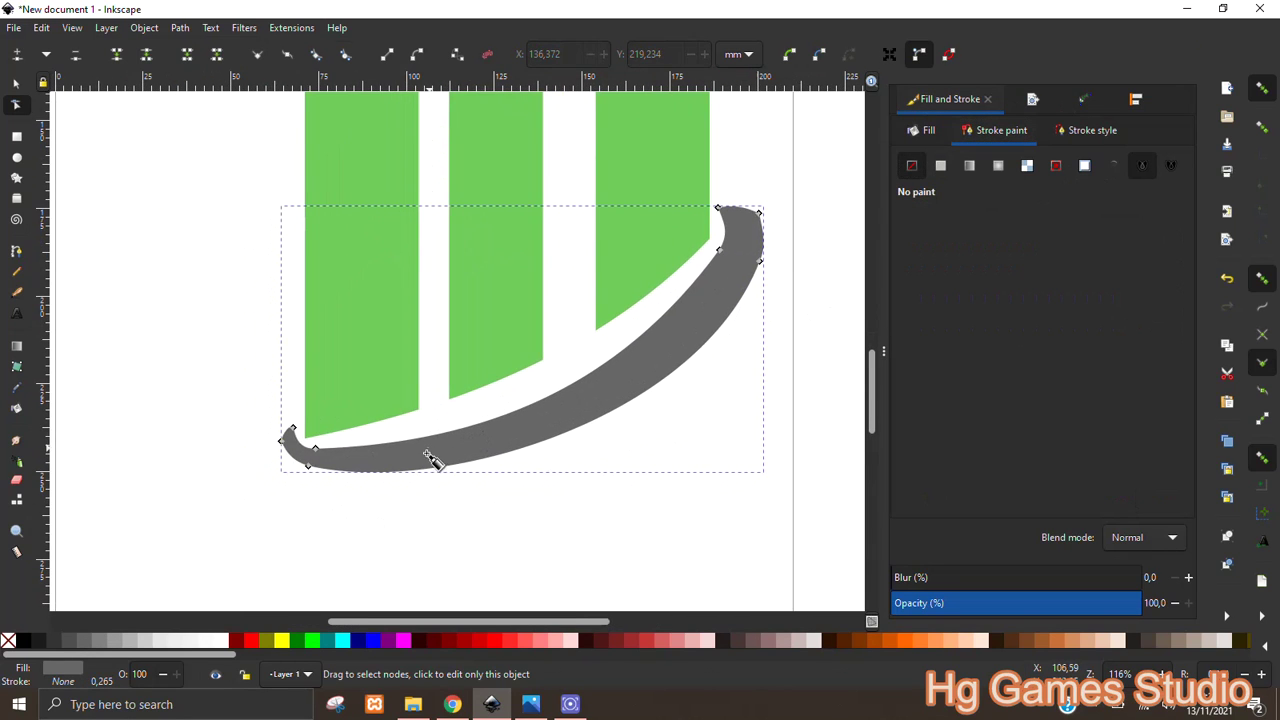
# Start a new Bezier path just below the swoosh's left end
pyautogui.press('b')
pyautogui.scroll(-2, 420, 462)
pyautogui.click(300, 445)
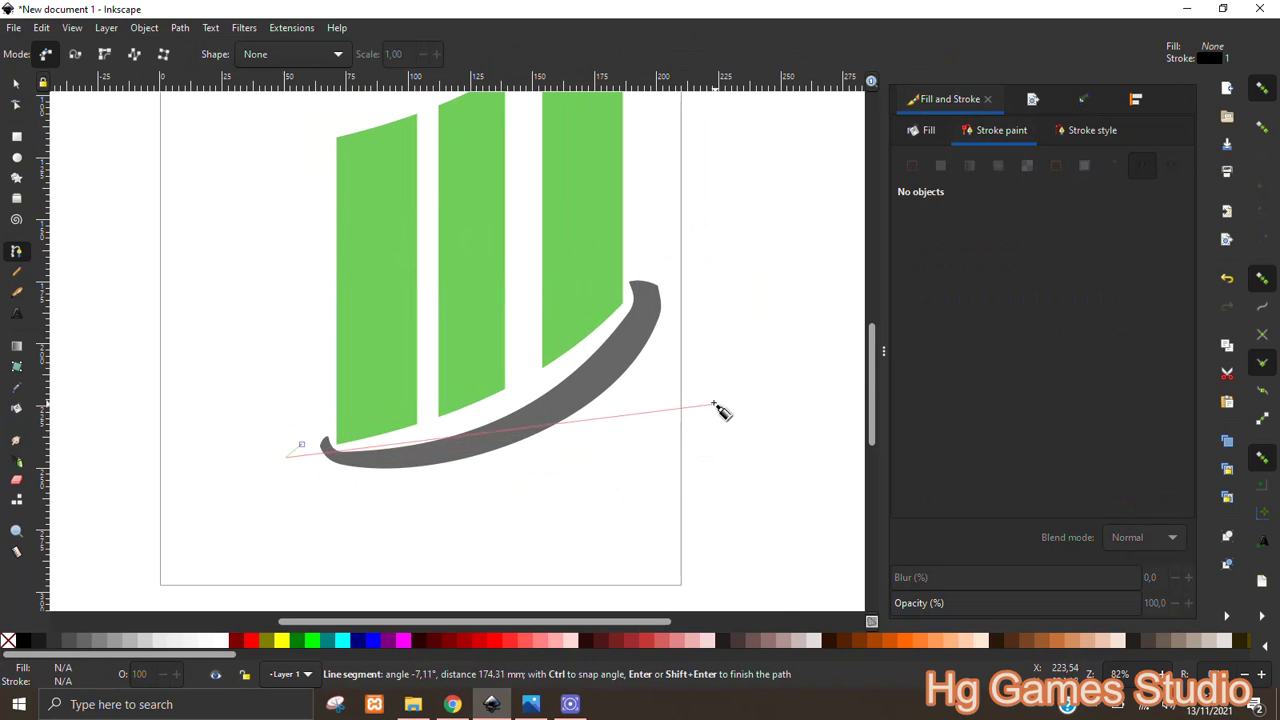
# Draw a closed four-sided band under the swoosh and bend its bottom edge downward
pyautogui.click(706, 366)
pyautogui.click(714, 398)
pyautogui.click(285, 457)
pyautogui.click(301, 444)
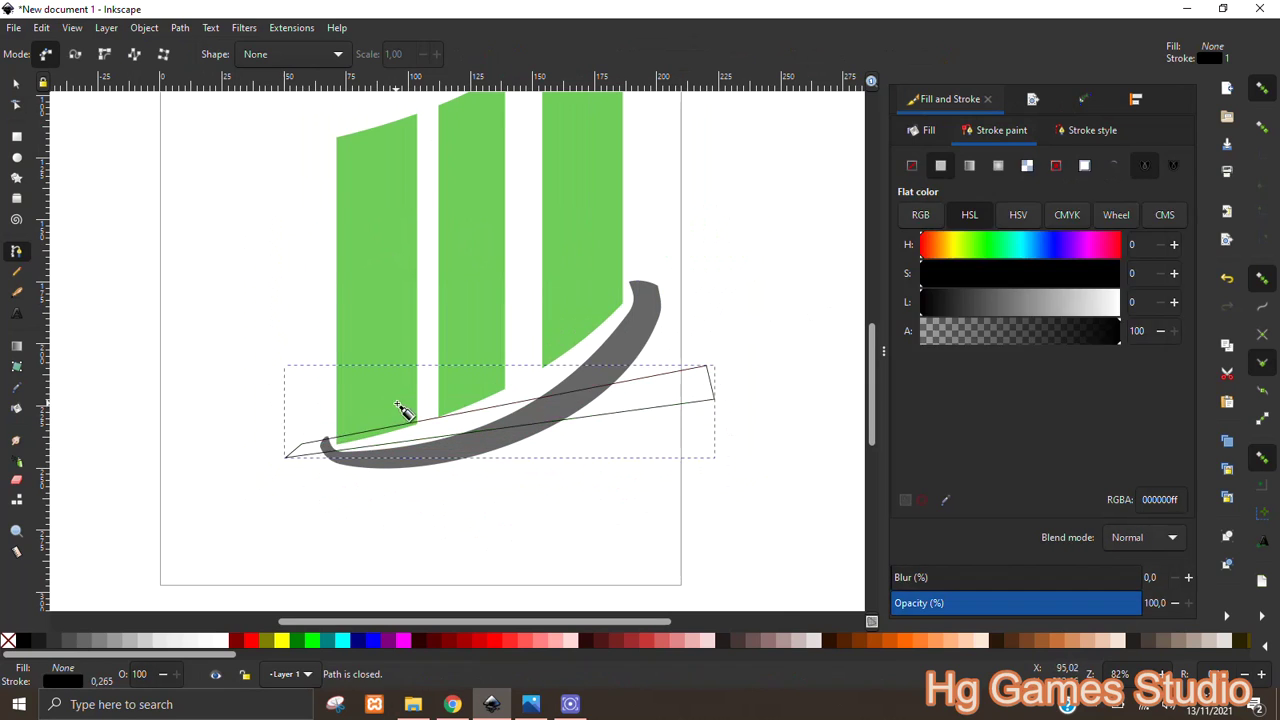
pyautogui.press('n')
pyautogui.moveTo(487, 447); pyautogui.dragTo(510, 485)
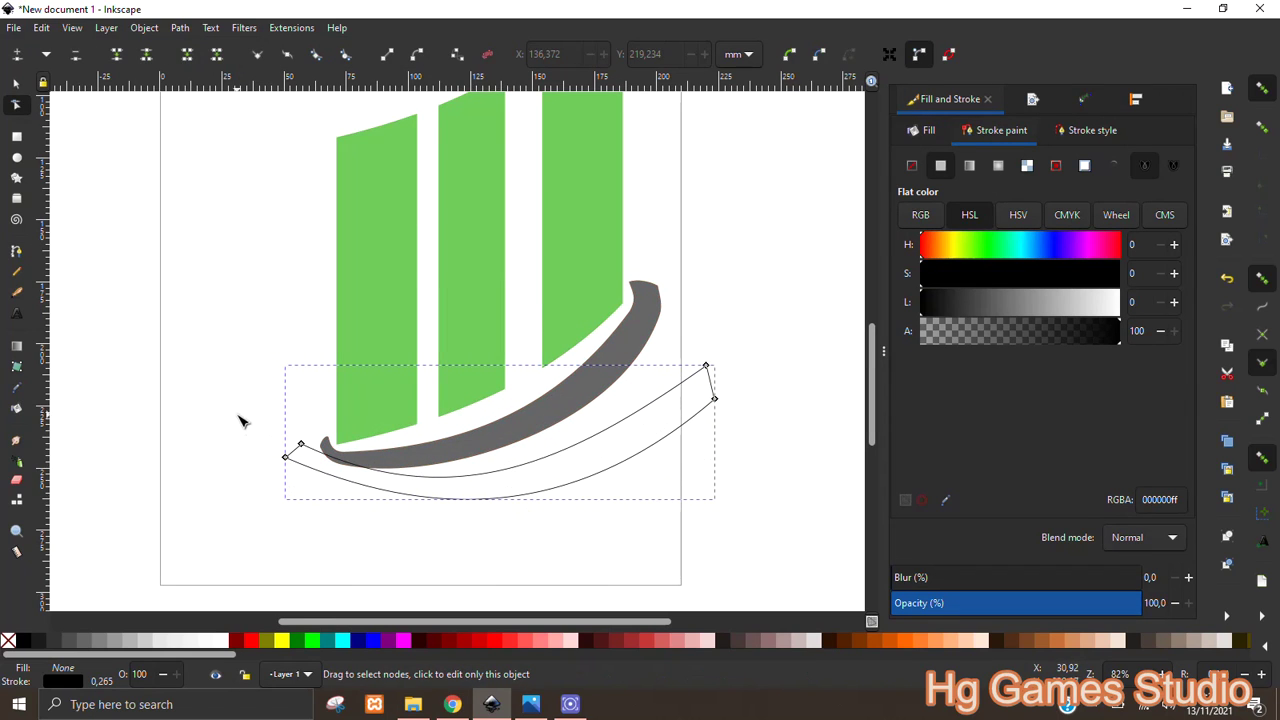
# Rotate the band slightly, shift it down-right, and curve its left tip
pyautogui.press('s')
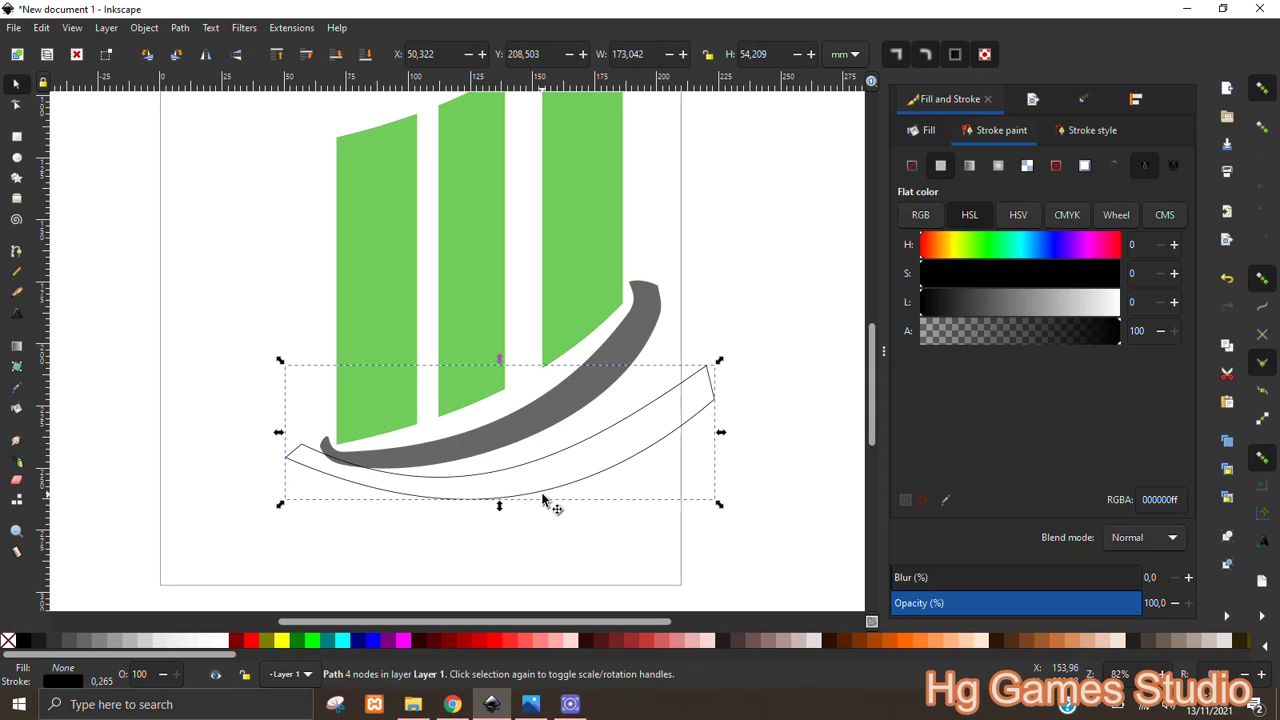
pyautogui.moveTo(732, 507); pyautogui.dragTo(733, 485)
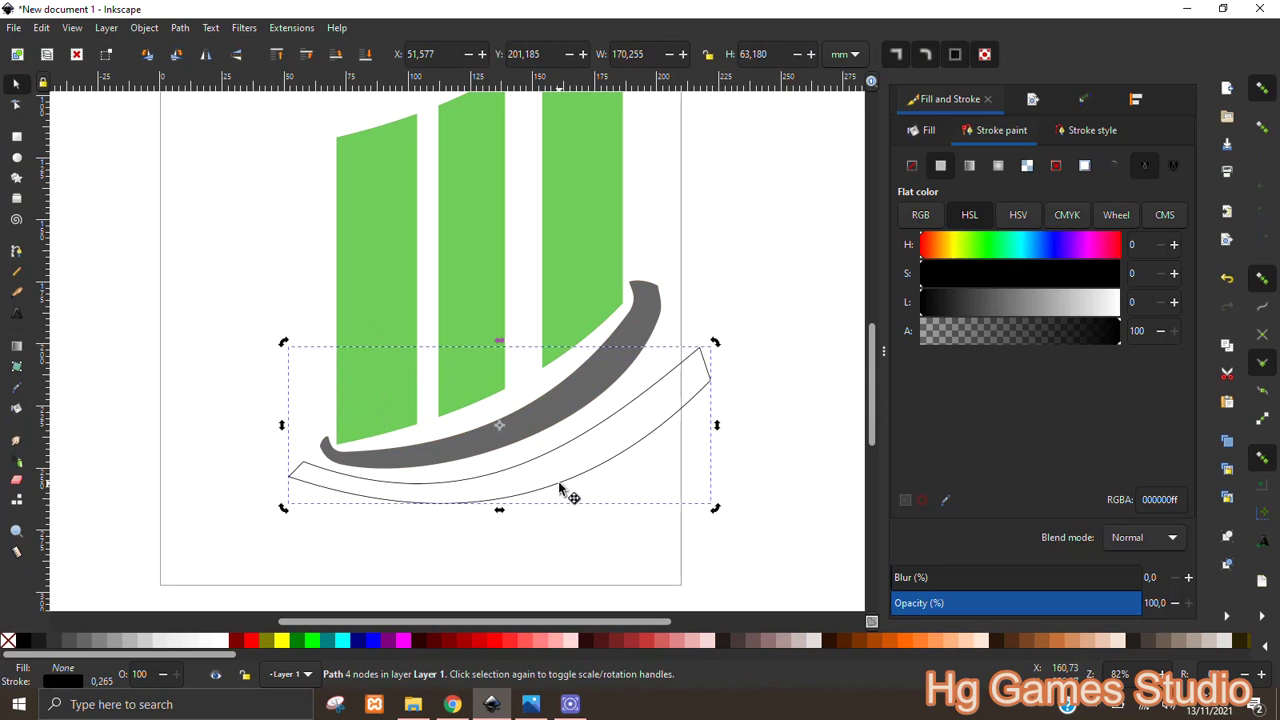
pyautogui.moveTo(560, 488); pyautogui.dragTo(563, 496)
pyautogui.press('n')
pyautogui.moveTo(328, 529); pyautogui.dragTo(325, 524)
pyautogui.keyDown('ctrl'); pyautogui.scroll(4, 283, 496); pyautogui.keyUp('ctrl')
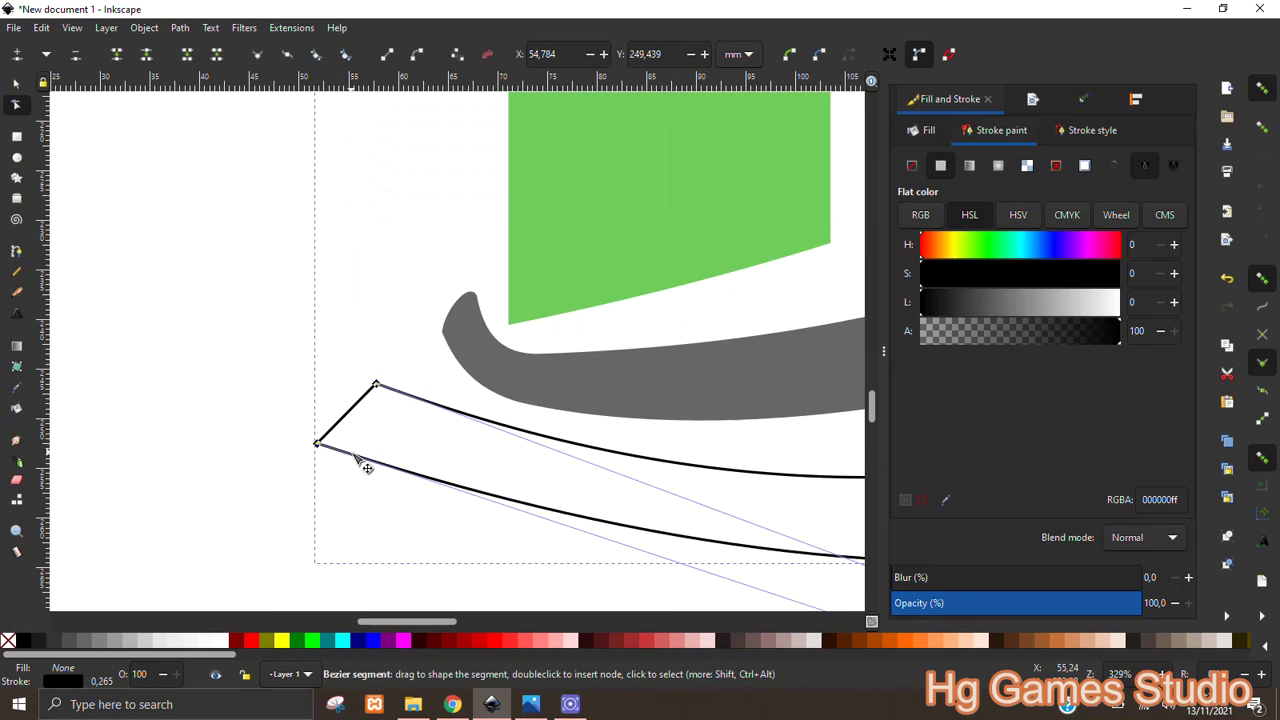
pyautogui.moveTo(323, 446)
pyautogui.mouseDown()
pyautogui.moveTo(314, 427)
pyautogui.moveTo(337, 434)
pyautogui.mouseUp()
pyautogui.hotkey('ctrl', 'z')
pyautogui.moveTo(370, 492)
pyautogui.mouseDown()
pyautogui.moveTo(339, 446)
pyautogui.moveTo(326, 456)
pyautogui.moveTo(369, 493)
pyautogui.moveTo(341, 490)
pyautogui.mouseUp()
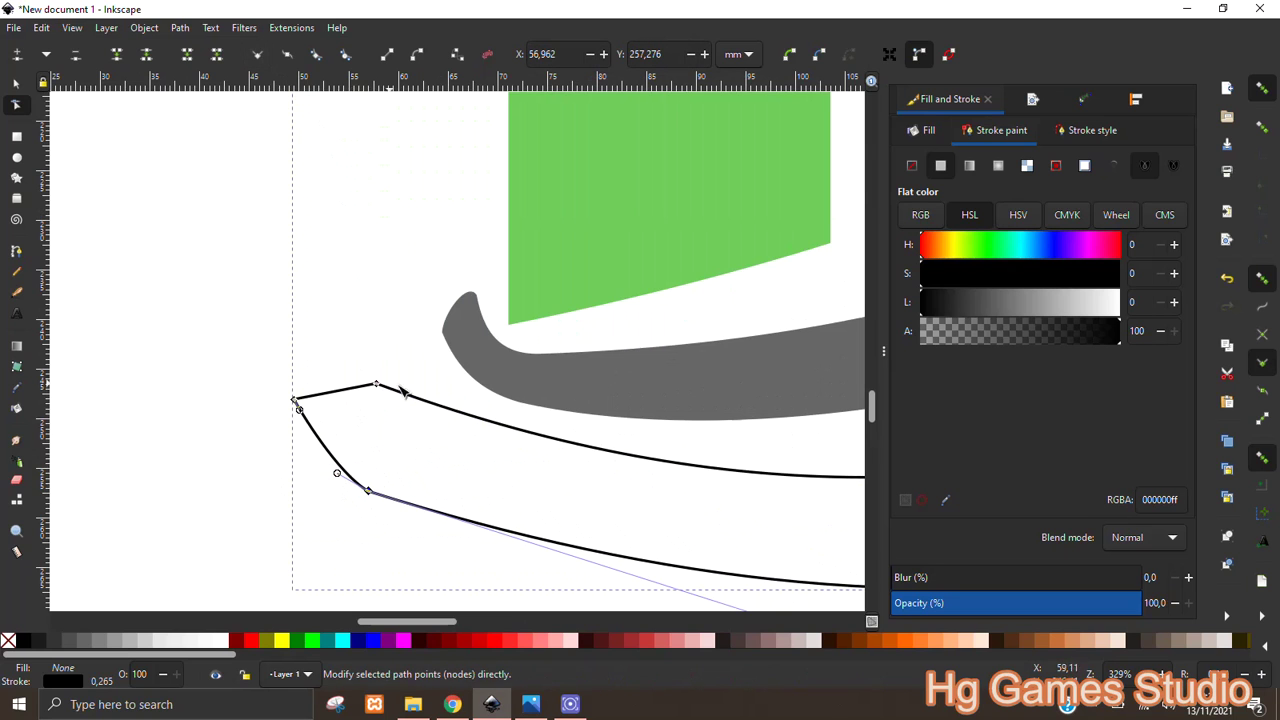
# Raise the band's right-end corner so it rises toward the right
pyautogui.keyDown('ctrl'); pyautogui.scroll(-2, 680, 471); pyautogui.keyUp('ctrl')
pyautogui.keyDown('ctrl'); pyautogui.scroll(-1, 471, 457); pyautogui.keyUp('ctrl')
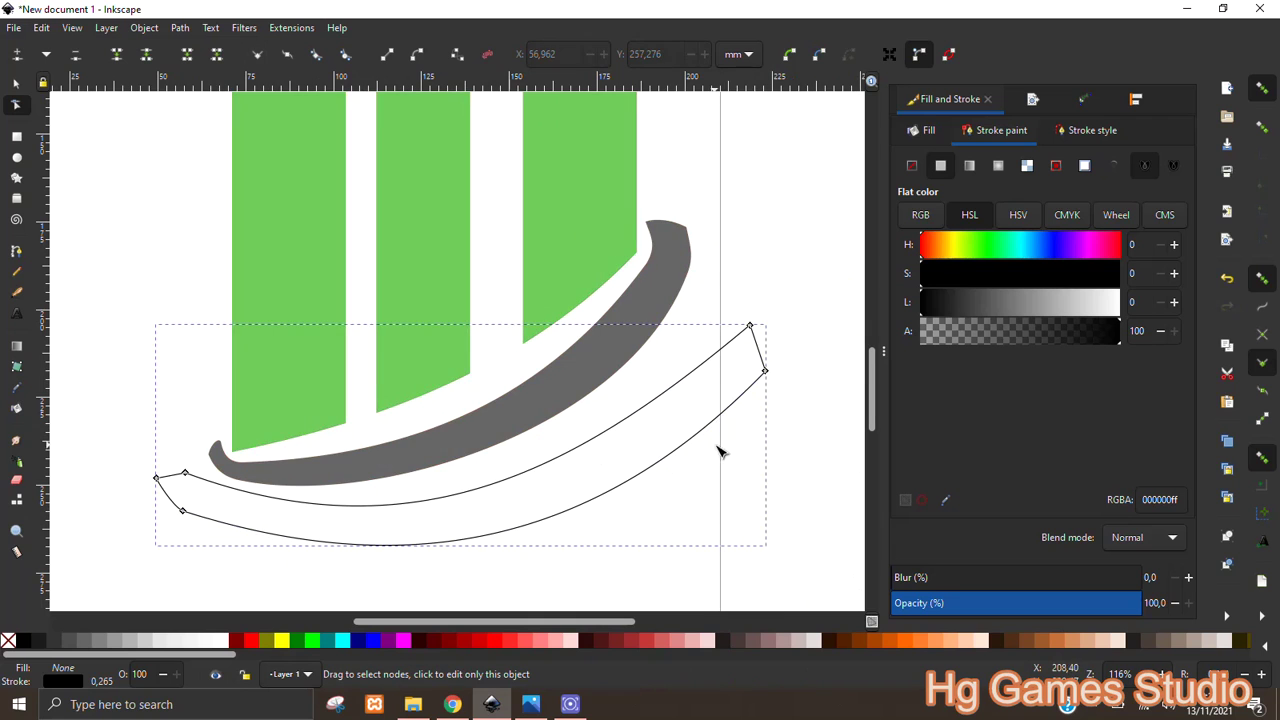
pyautogui.keyDown('ctrl'); pyautogui.scroll(-1, 680, 464); pyautogui.keyUp('ctrl')
pyautogui.keyDown('ctrl'); pyautogui.scroll(-1, 640, 460); pyautogui.keyUp('ctrl')
pyautogui.keyDown('ctrl'); pyautogui.scroll(-1, 620, 455); pyautogui.keyUp('ctrl')
pyautogui.keyDown('ctrl'); pyautogui.scroll(-1, 590, 455); pyautogui.keyUp('ctrl')
pyautogui.keyDown('ctrl'); pyautogui.scroll(2, 590, 455); pyautogui.keyUp('ctrl')
pyautogui.keyDown('ctrl'); pyautogui.scroll(2, 570, 462); pyautogui.keyUp('ctrl')
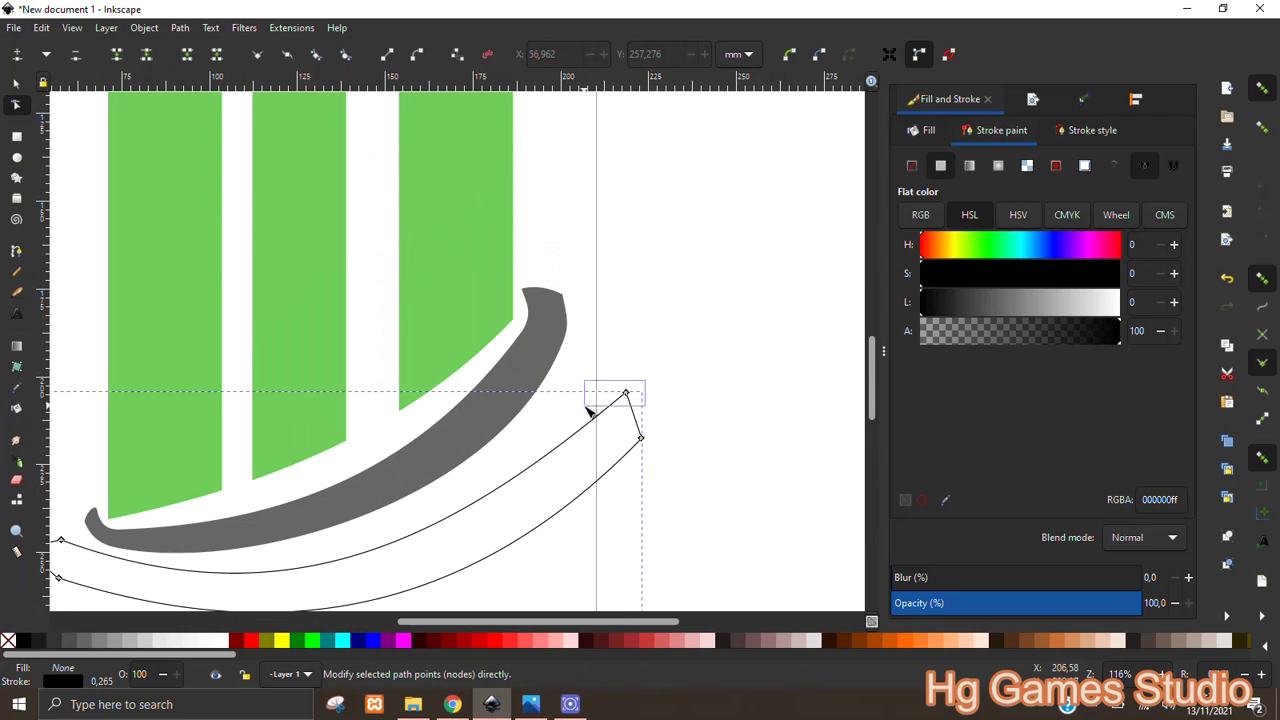
pyautogui.moveTo(625, 393); pyautogui.dragTo(624, 371)
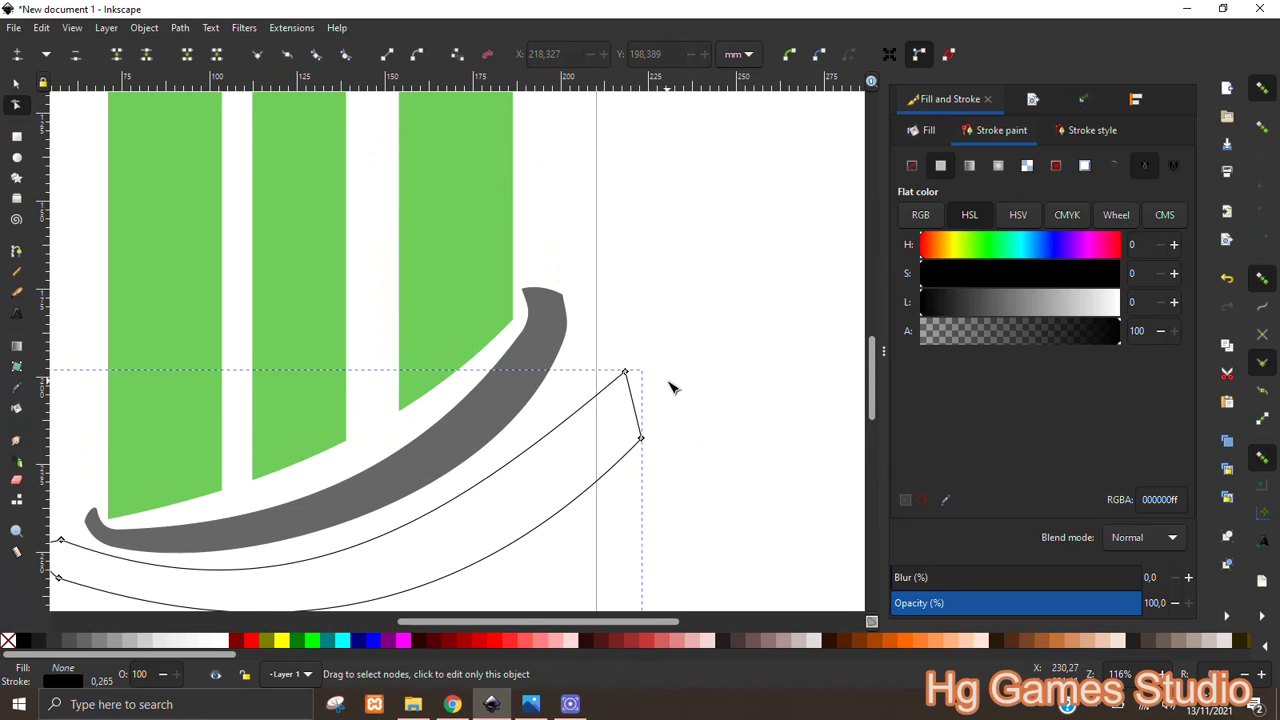
pyautogui.keyDown('ctrl'); pyautogui.scroll(2, 640, 388); pyautogui.keyUp('ctrl')
# Draw a closed triangular arrowhead with the Bezier tool and reshape its corners
pyautogui.press('b')
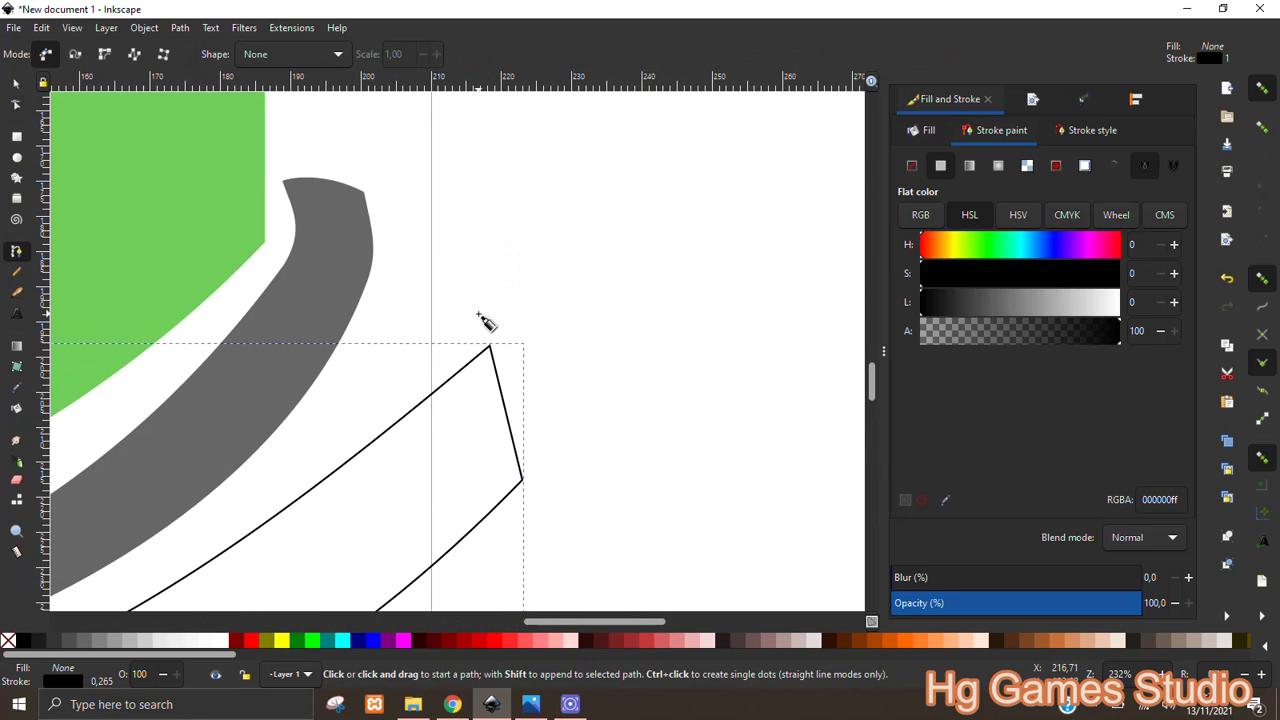
pyautogui.click(476, 308)
pyautogui.click(537, 538)
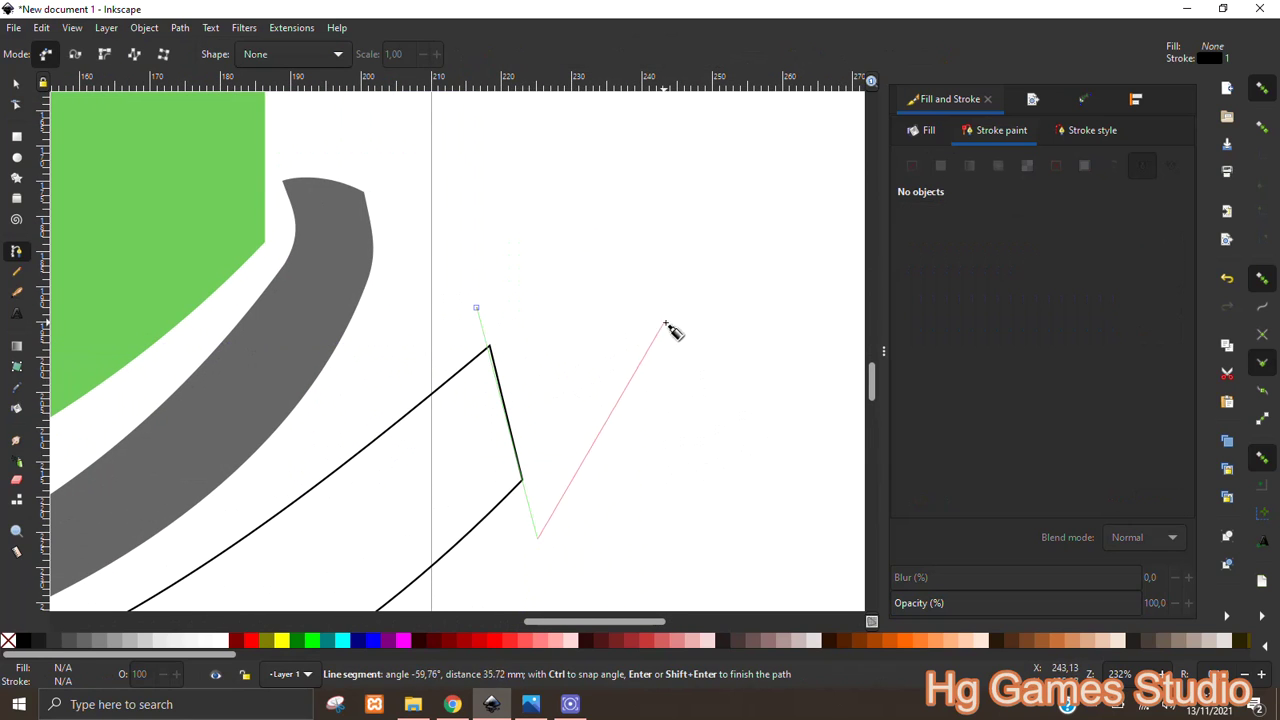
pyautogui.click(719, 301)
pyautogui.click(476, 308)
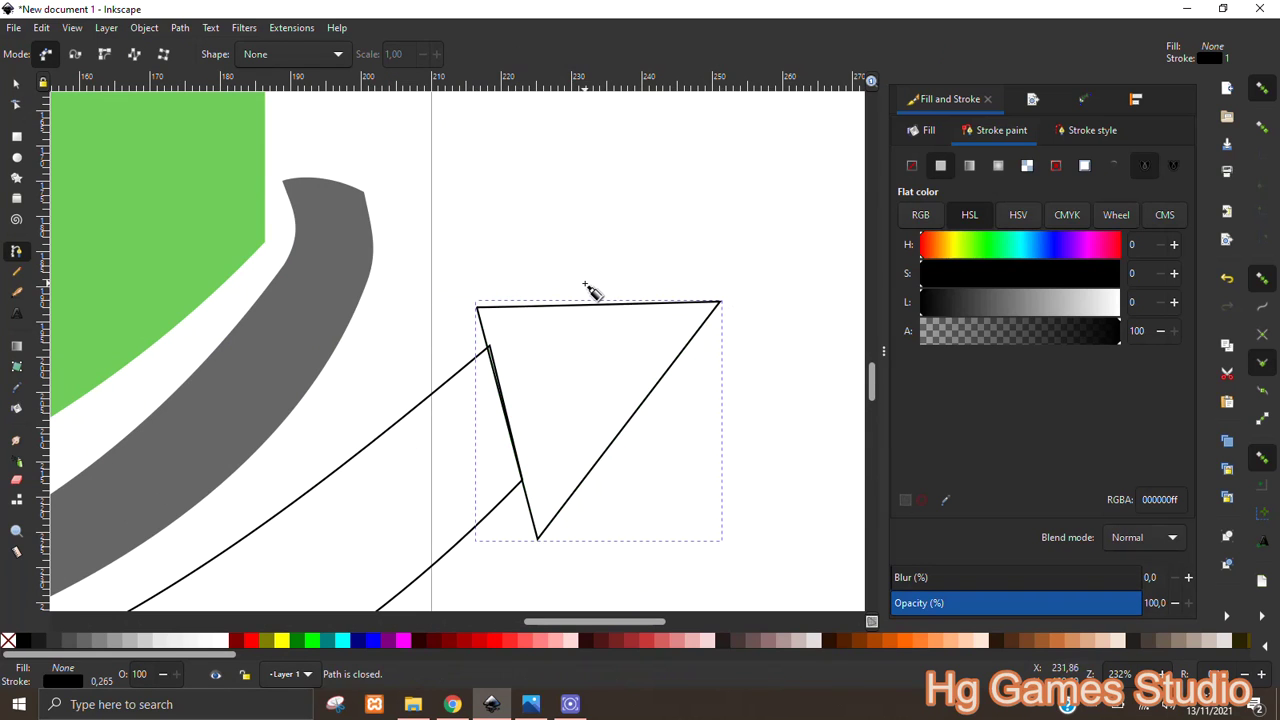
pyautogui.press('n')
pyautogui.moveTo(770, 267)
pyautogui.mouseDown()
pyautogui.moveTo(722, 304)
pyautogui.moveTo(726, 247)
pyautogui.mouseUp()
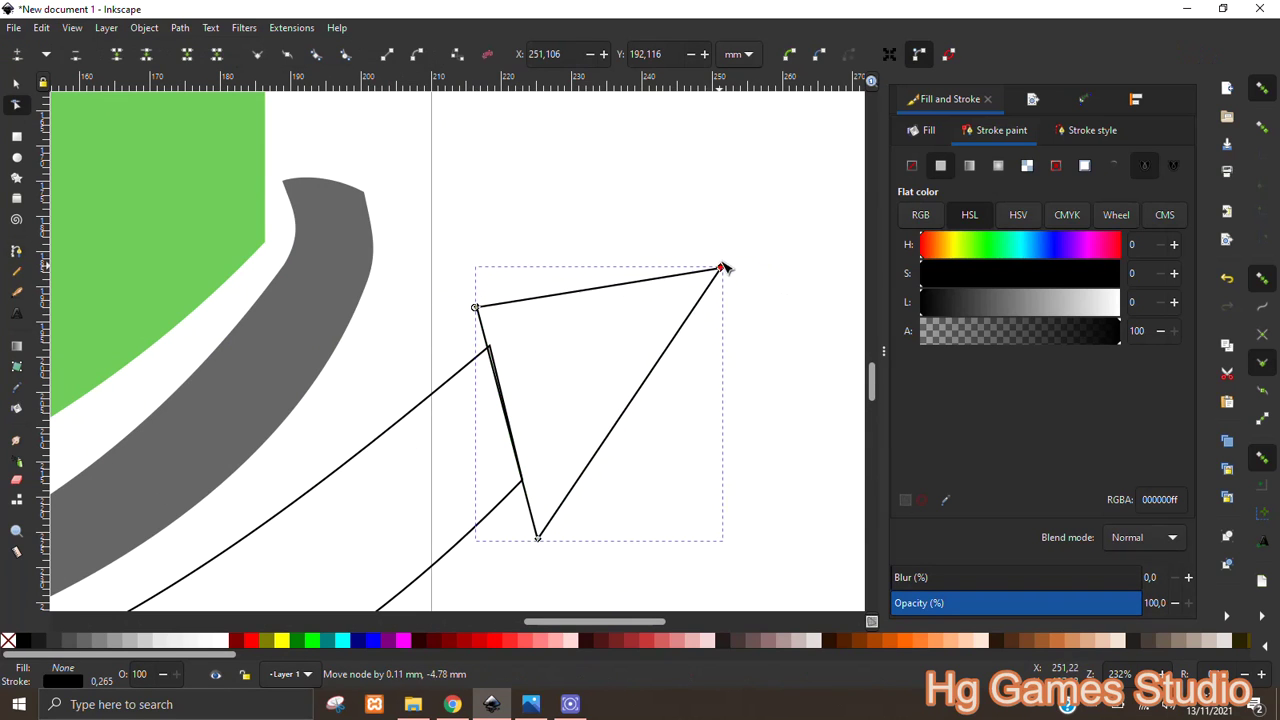
pyautogui.moveTo(478, 310); pyautogui.dragTo(448, 297)
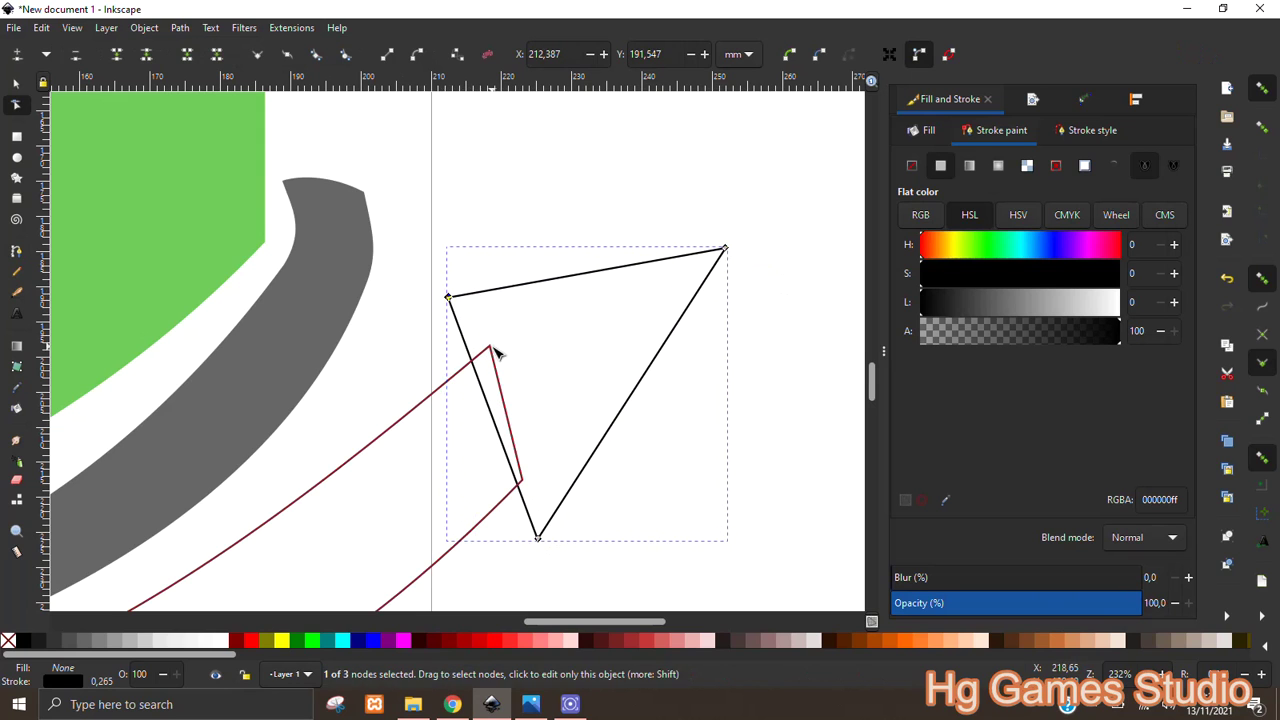
# Merge the triangle and the arrow curve into one path with Path > Union
pyautogui.press('5')
pyautogui.keyDown('shift'); pyautogui.click(560, 328); pyautogui.keyUp('shift')
pyautogui.press('s')
pyautogui.click(180, 27)
pyautogui.click(214, 106)
# Colour the merged arrow with the swoosh's grey using the dropper
pyautogui.click(634, 457)
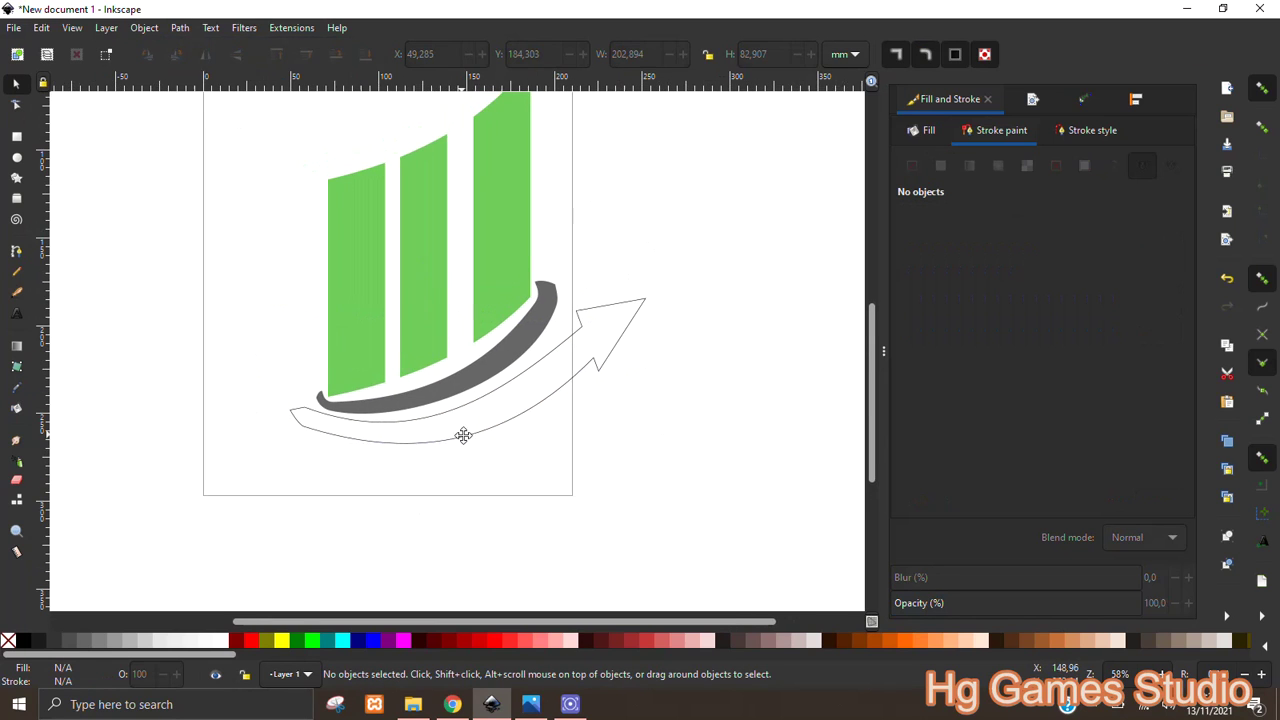
pyautogui.keyDown('ctrl'); pyautogui.scroll(2, 480, 430); pyautogui.keyUp('ctrl')
pyautogui.click(560, 425)
pyautogui.click(945, 500)
pyautogui.click(578, 295)
# Make the arrow a solid grey #666666 fill with no outline
pyautogui.click(917, 170)
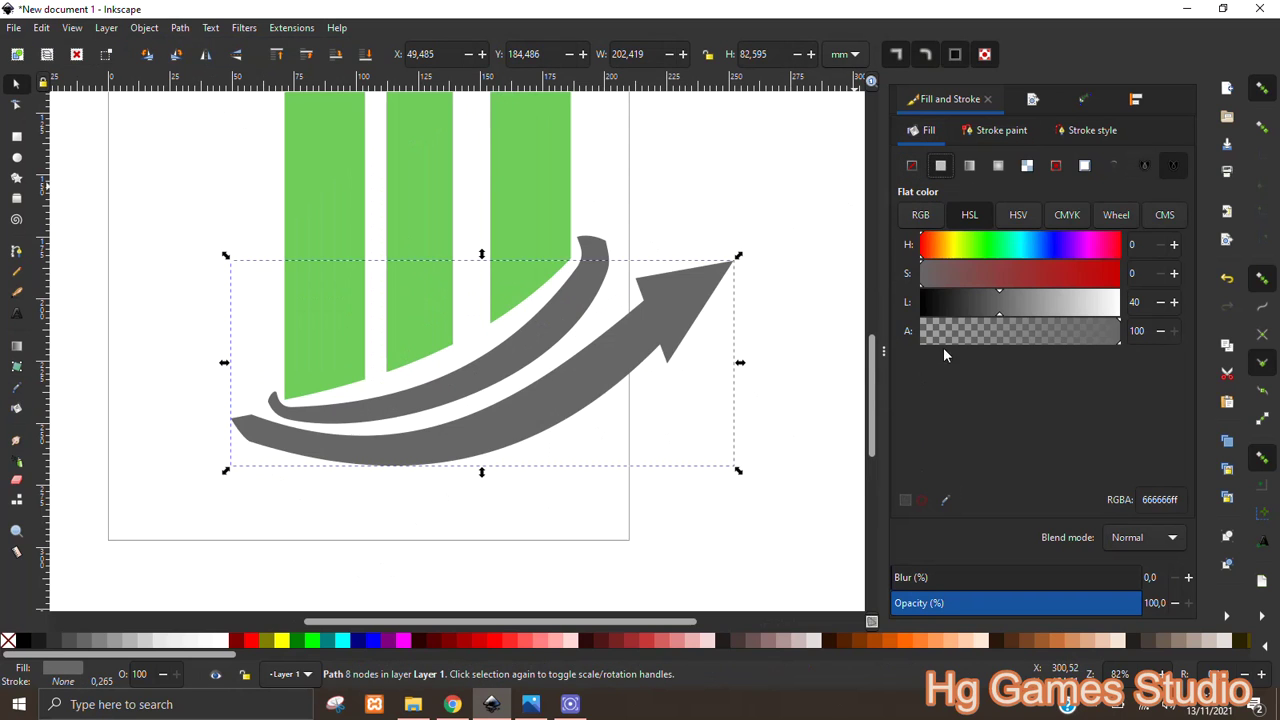
pyautogui.click(797, 424)
pyautogui.keyDown('ctrl'); pyautogui.scroll(-2, 669, 394); pyautogui.keyUp('ctrl')
pyautogui.keyDown('ctrl'); pyautogui.scroll(-1, 651, 391); pyautogui.keyUp('ctrl')
pyautogui.keyDown('ctrl'); pyautogui.scroll(1, 631, 369); pyautogui.keyUp('ctrl')
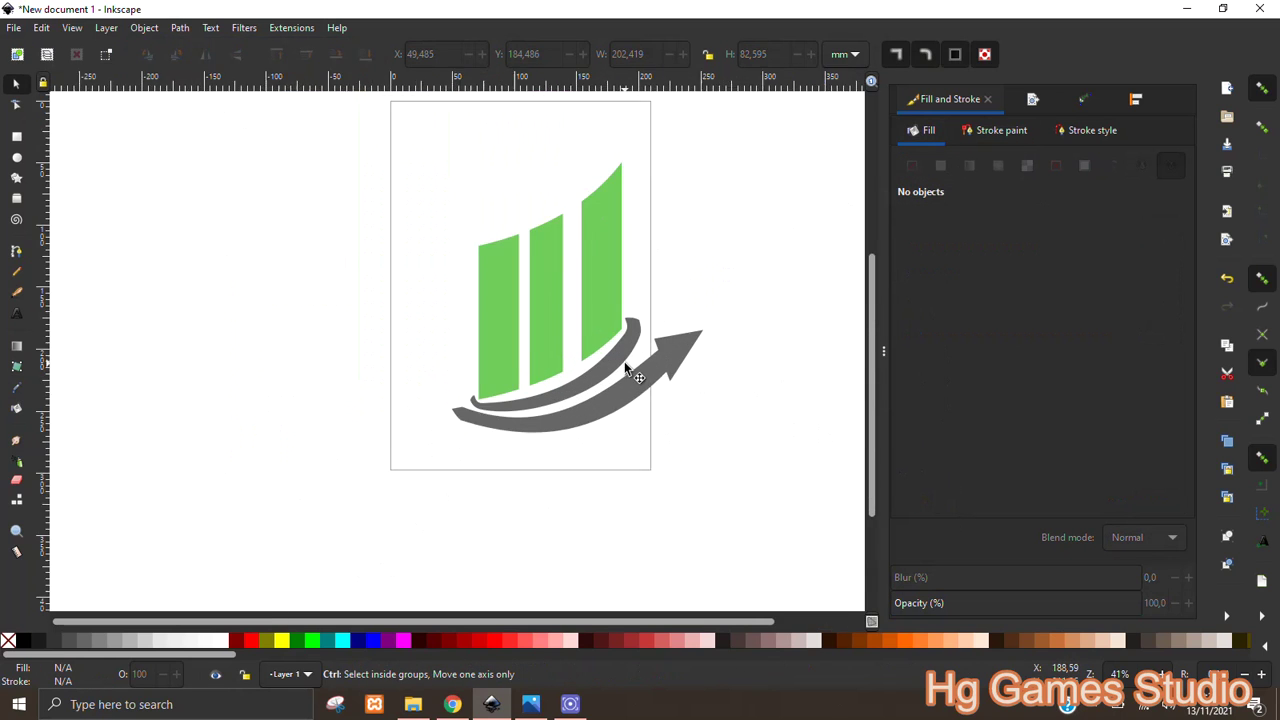
pyautogui.keyDown('ctrl'); pyautogui.scroll(2, 623, 365); pyautogui.keyUp('ctrl')
# Sharpen the inner swoosh's tip by retracting its node handle
pyautogui.click(369, 449)
pyautogui.keyDown('ctrl'); pyautogui.scroll(1, 369, 449); pyautogui.keyUp('ctrl')
pyautogui.keyDown('ctrl'); pyautogui.scroll(1, 348, 437); pyautogui.keyUp('ctrl')
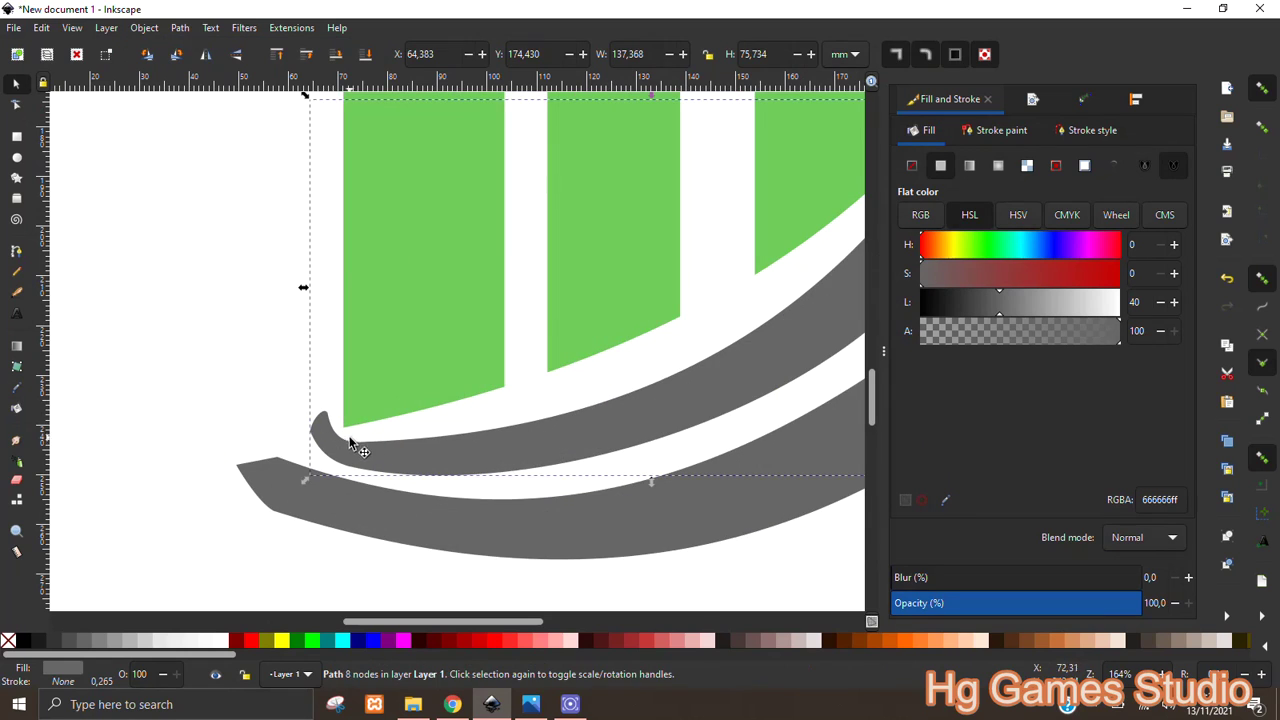
pyautogui.doubleClick(348, 437)
pyautogui.click(357, 447)
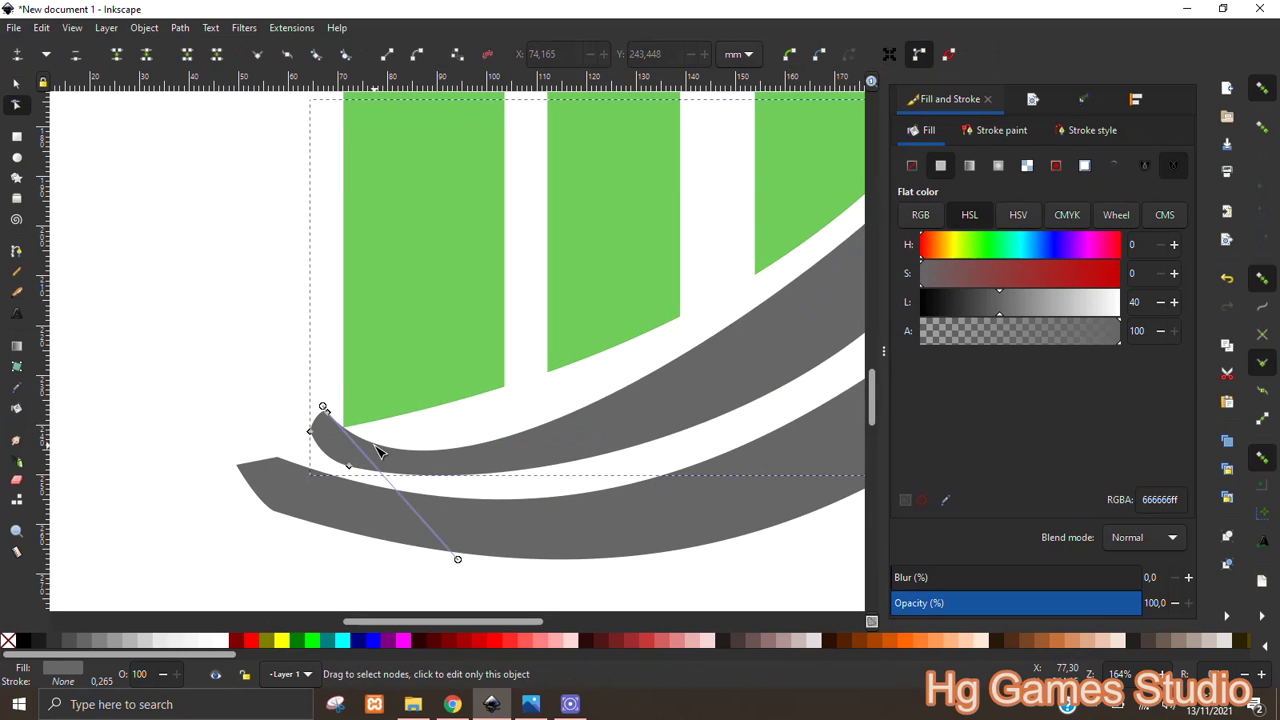
pyautogui.keyDown('ctrl'); pyautogui.scroll(1, 345, 443); pyautogui.keyUp('ctrl')
pyautogui.keyDown('ctrl'); pyautogui.scroll(1, 330, 440); pyautogui.keyUp('ctrl')
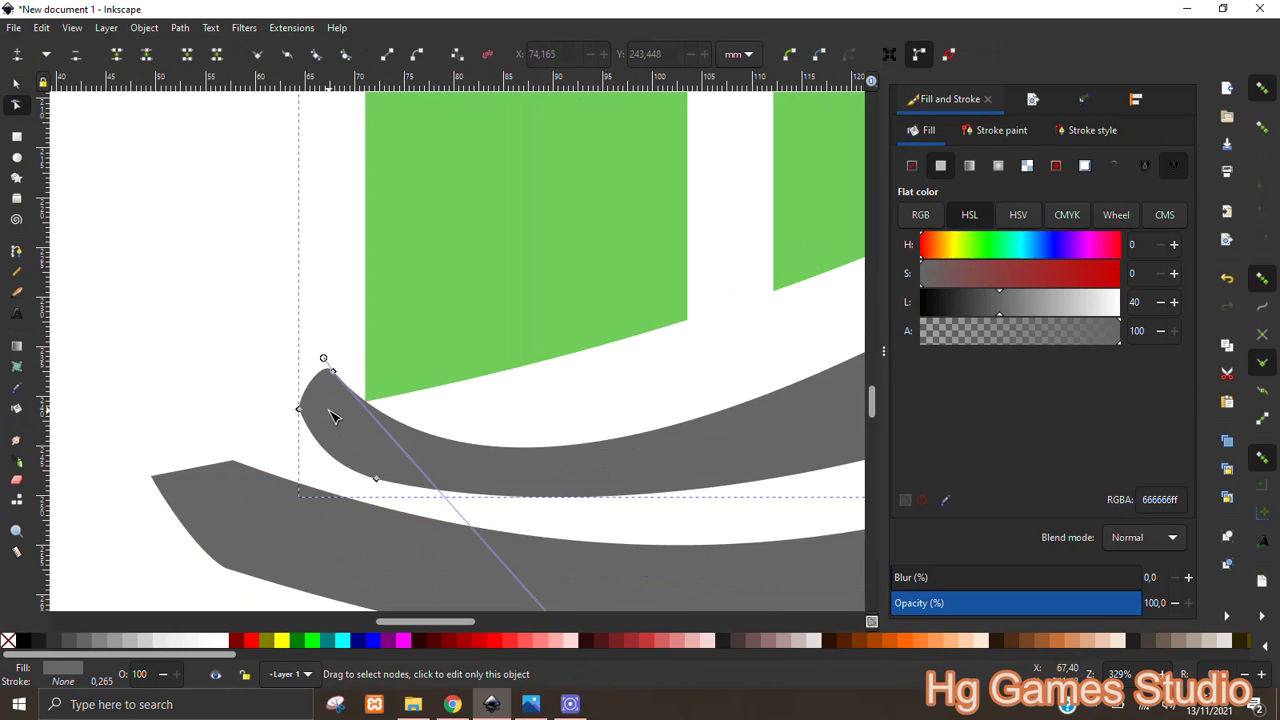
pyautogui.moveTo(333, 376); pyautogui.dragTo(320, 367)
pyautogui.keyDown('ctrl'); pyautogui.scroll(-4, 360, 446); pyautogui.keyUp('ctrl')
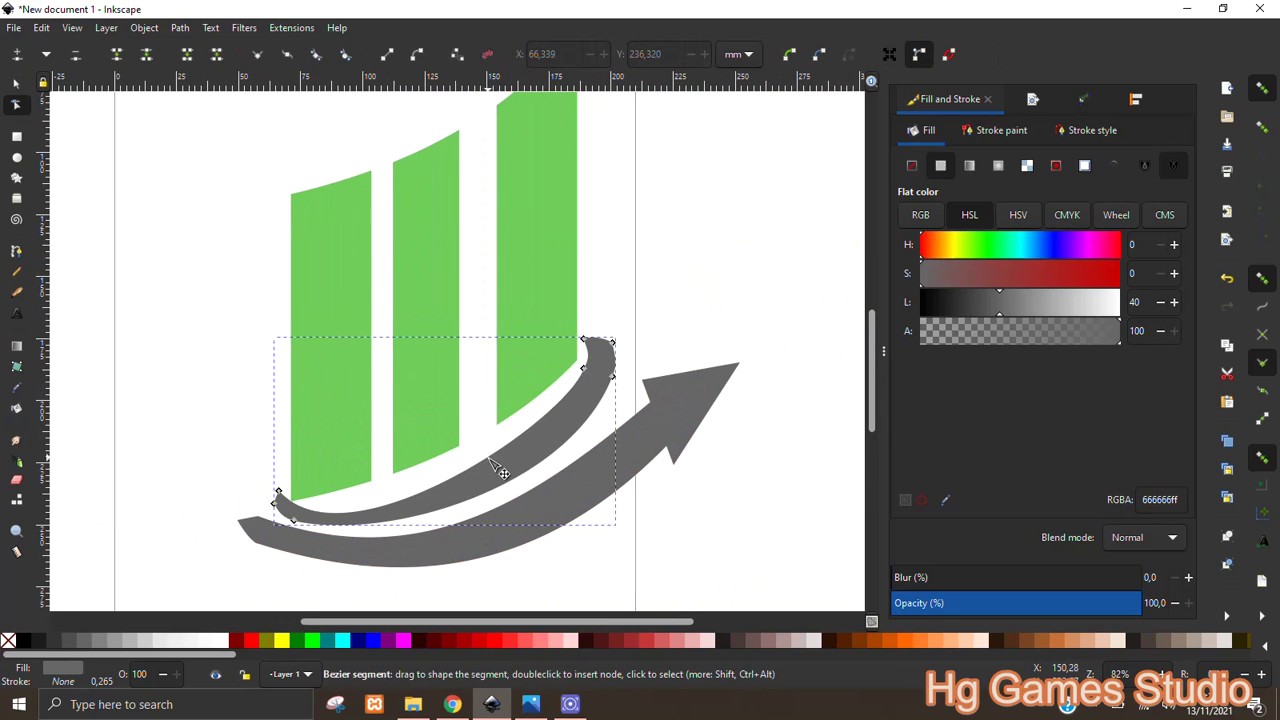
pyautogui.keyDown('ctrl'); pyautogui.scroll(2, 301, 532); pyautogui.keyUp('ctrl')
# Reshape the swoosh's curve by pulling node handles down and up-right
pyautogui.click(289, 502)
pyautogui.moveTo(491, 557); pyautogui.dragTo(490, 577)
pyautogui.keyDown('ctrl'); pyautogui.scroll(-1, 606, 551); pyautogui.keyUp('ctrl')
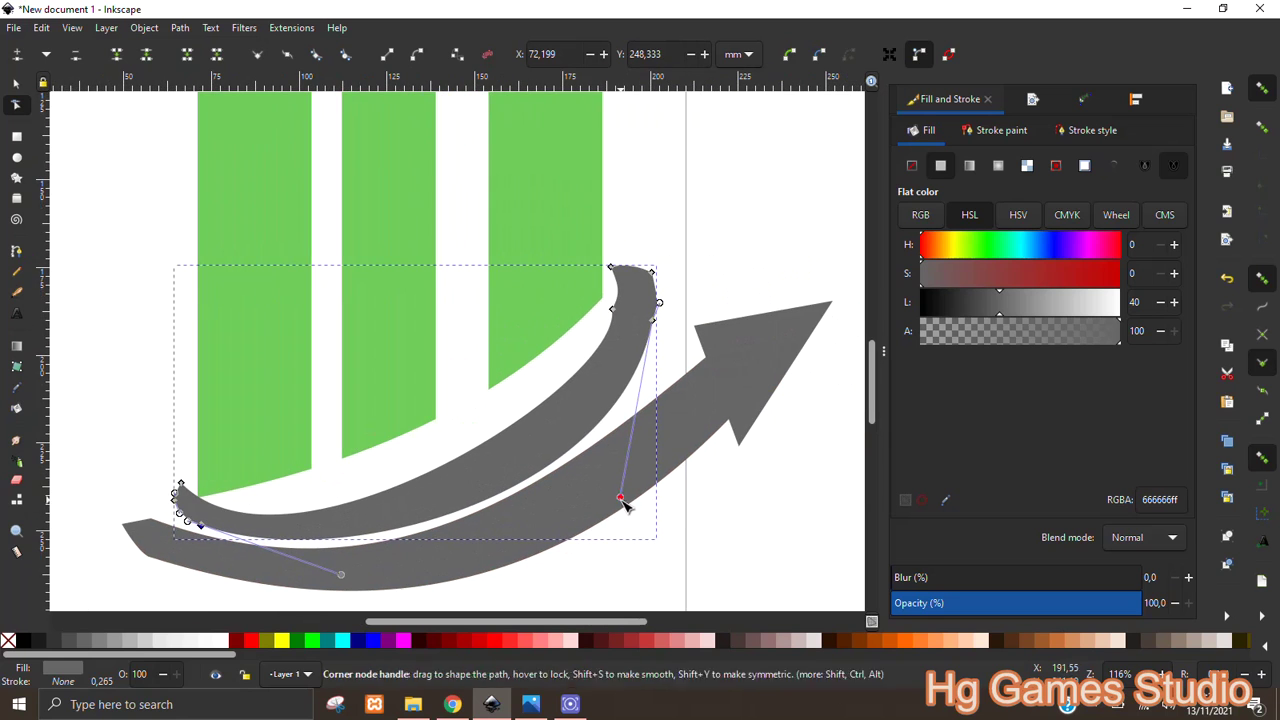
pyautogui.moveTo(620, 494); pyautogui.dragTo(648, 475)
pyautogui.keyDown('ctrl'); pyautogui.scroll(-1, 595, 370); pyautogui.keyUp('ctrl')
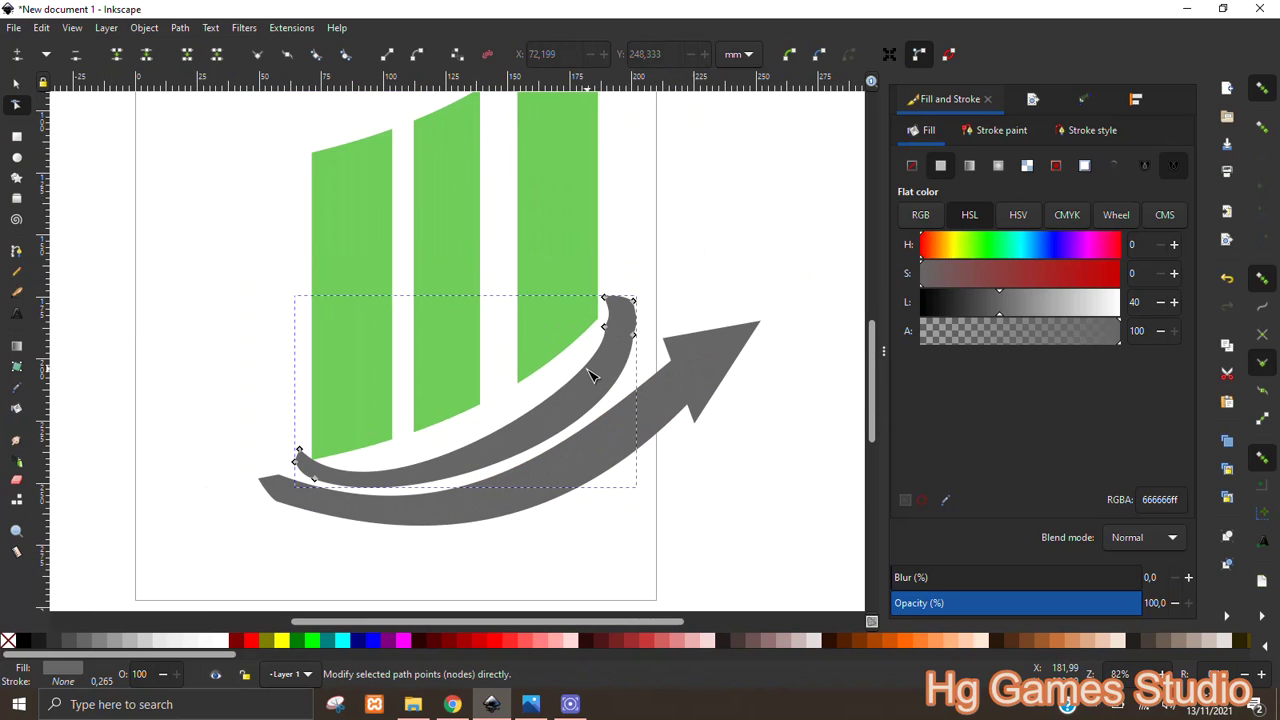
pyautogui.click(628, 217)
pyautogui.scroll(-1, 517, 432)
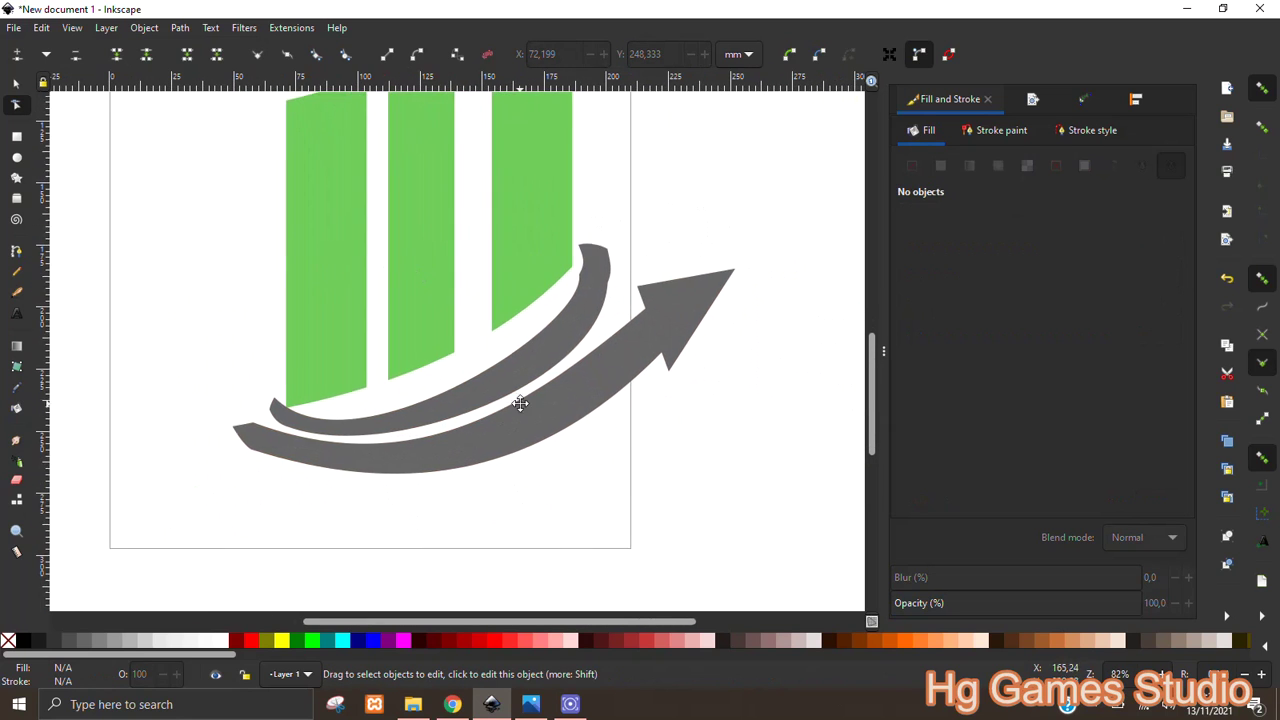
# Round the swoosh's left end by extending its end-node handle
pyautogui.click(354, 423)
pyautogui.keyDown('ctrl'); pyautogui.scroll(1, 385, 420); pyautogui.keyUp('ctrl')
pyautogui.click(252, 381)
pyautogui.moveTo(360, 488); pyautogui.dragTo(445, 461)
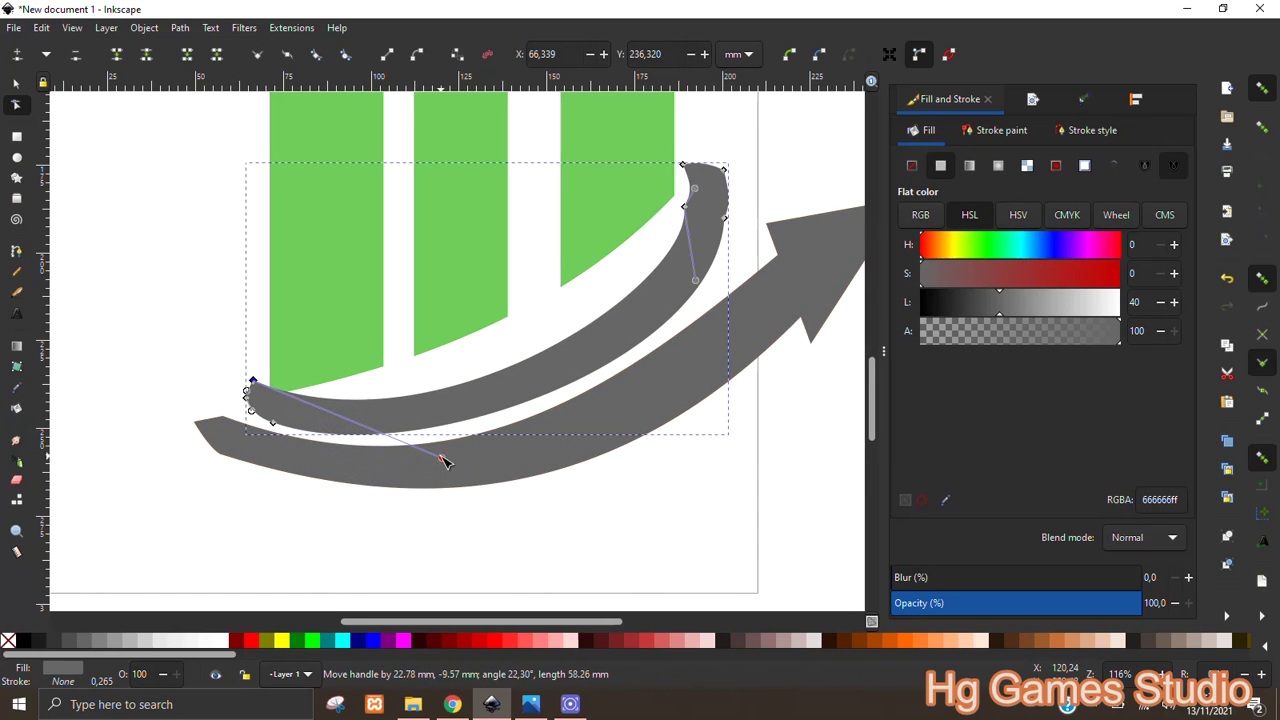
pyautogui.keyDown('ctrl'); pyautogui.scroll(-1, 560, 383); pyautogui.keyUp('ctrl')
# Stretch the inner swoosh further left and nudge it down
pyautogui.press('s')
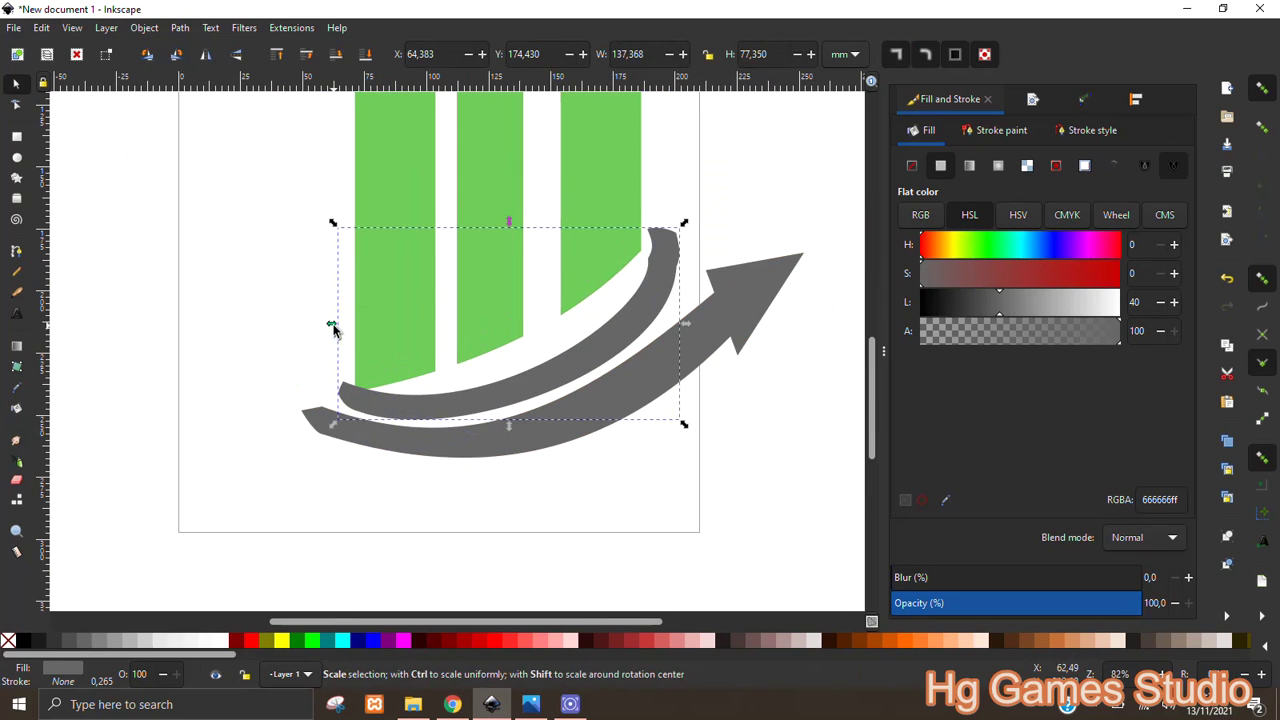
pyautogui.moveTo(333, 330); pyautogui.dragTo(316, 330)
pyautogui.press('Down')
pyautogui.press('Down')
pyautogui.press('Down')
pyautogui.press('Down')
pyautogui.press('Down')
pyautogui.press('Escape')
pyautogui.click(549, 434)
pyautogui.press('Down')
pyautogui.press('Down')
pyautogui.press('Down')
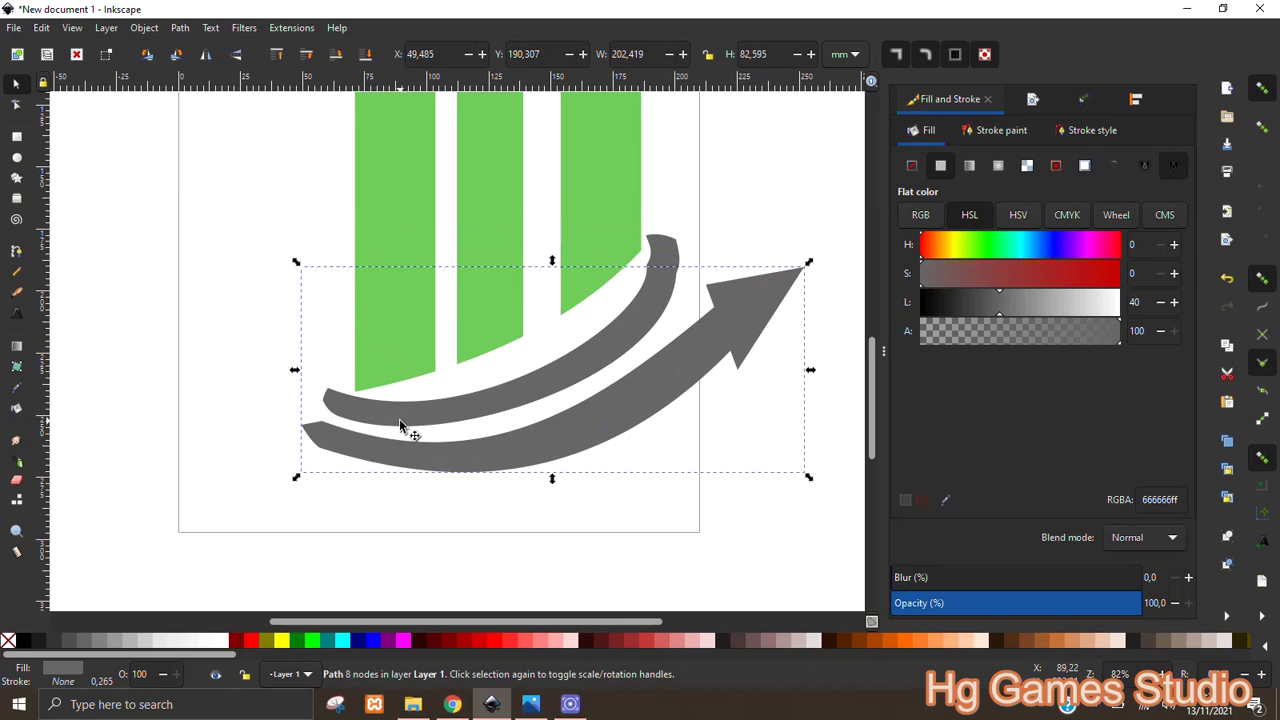
# Extend the arrow tail's end node left and down
pyautogui.press('n')
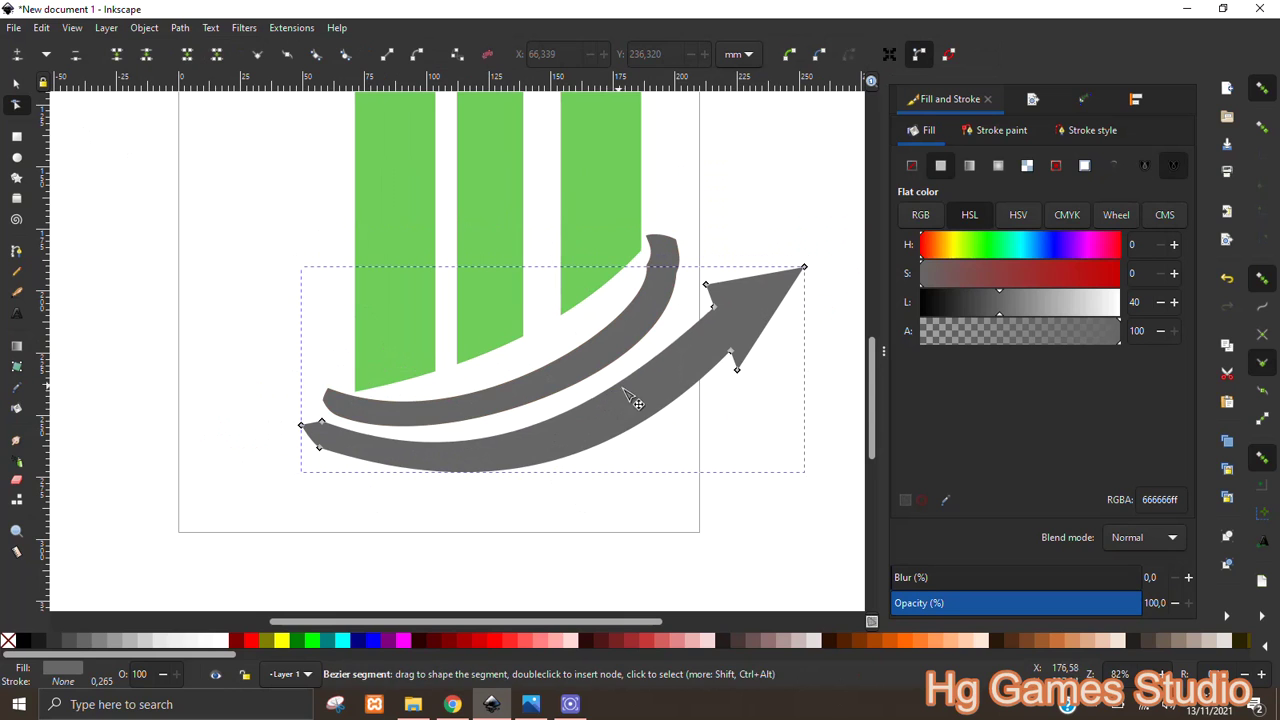
pyautogui.moveTo(310, 438); pyautogui.dragTo(293, 441)
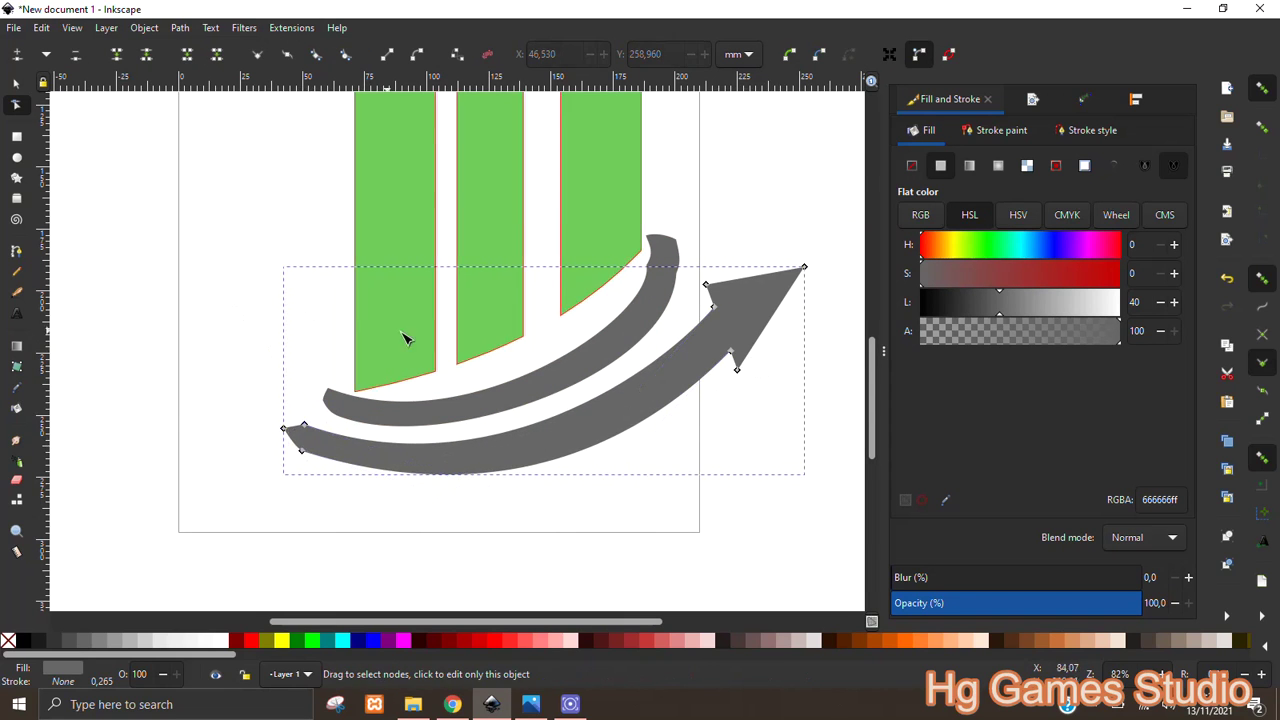
pyautogui.scroll(-3, 308, 318)
pyautogui.press('Escape')
pyautogui.press('s')
pyautogui.scroll(2, 543, 457)
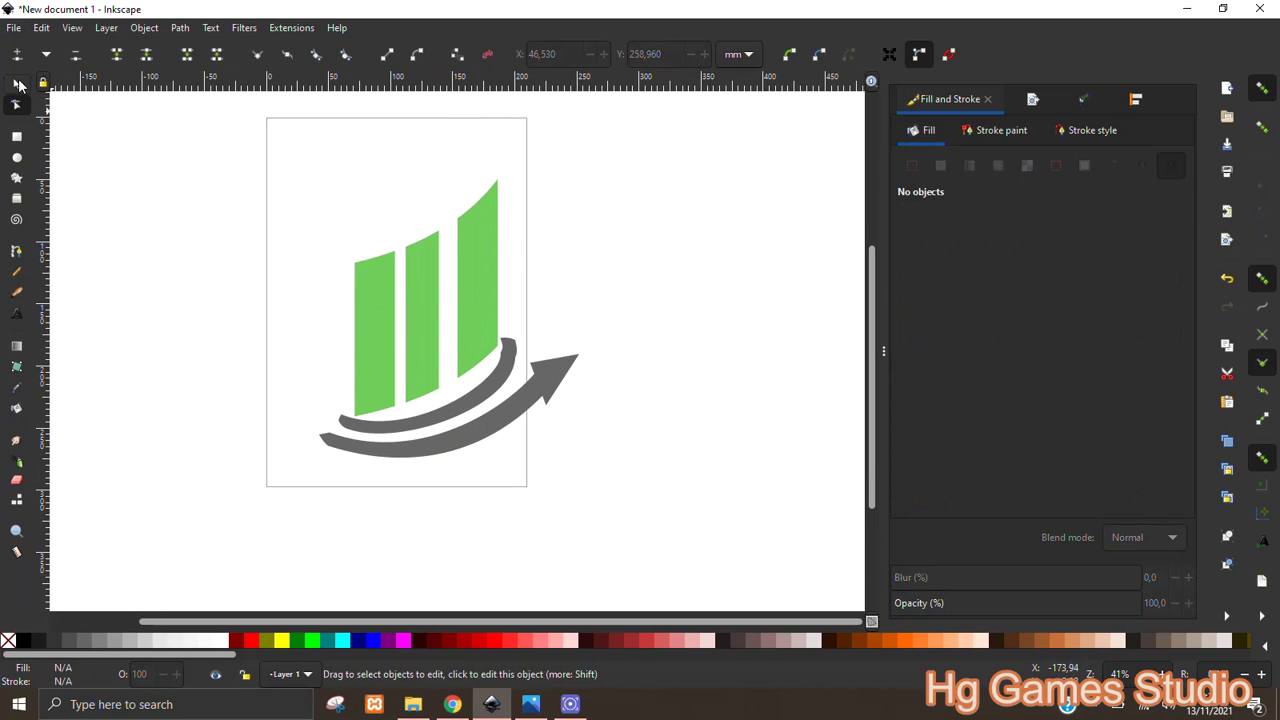
# Fill the three bars with steel blue, hue 208, lightness 29, opacity 100
pyautogui.click(18, 85)
pyautogui.click(480, 244)
pyautogui.click(1052, 246)
pyautogui.moveTo(971, 300); pyautogui.dragTo(985, 306)
pyautogui.moveTo(1055, 603); pyautogui.dragTo(1224, 605)
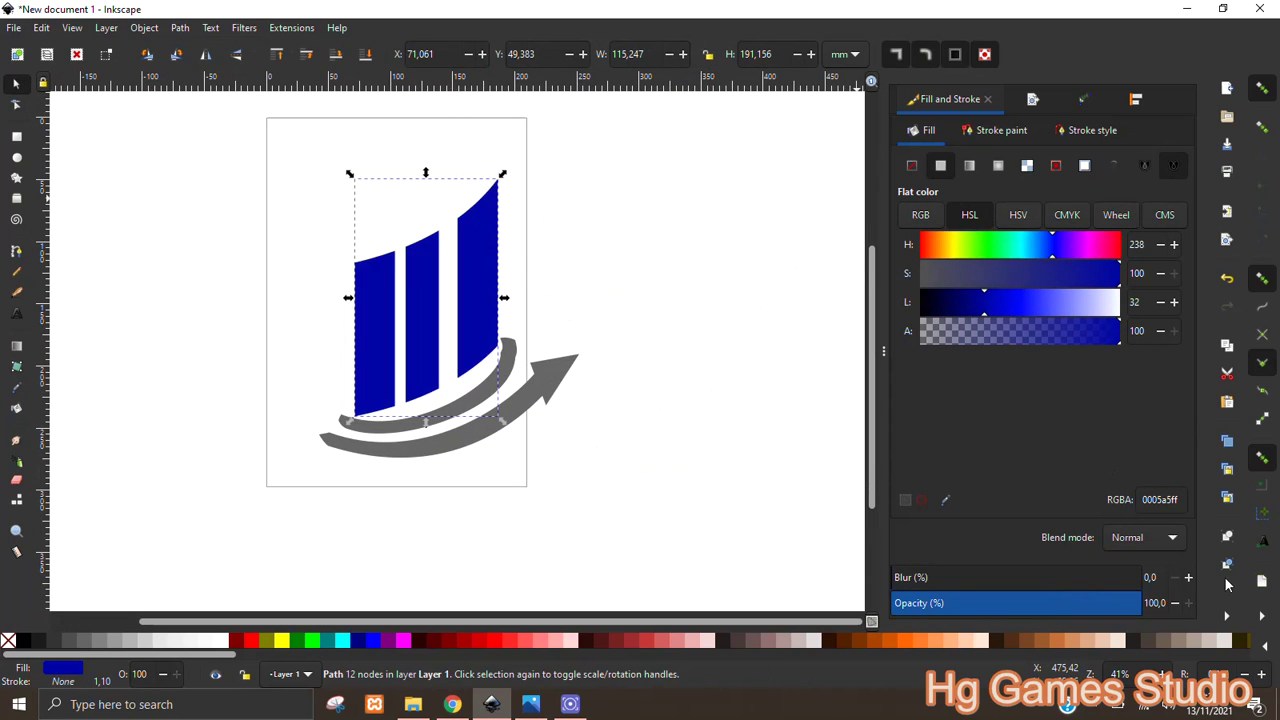
pyautogui.moveTo(1045, 256); pyautogui.dragTo(1034, 257)
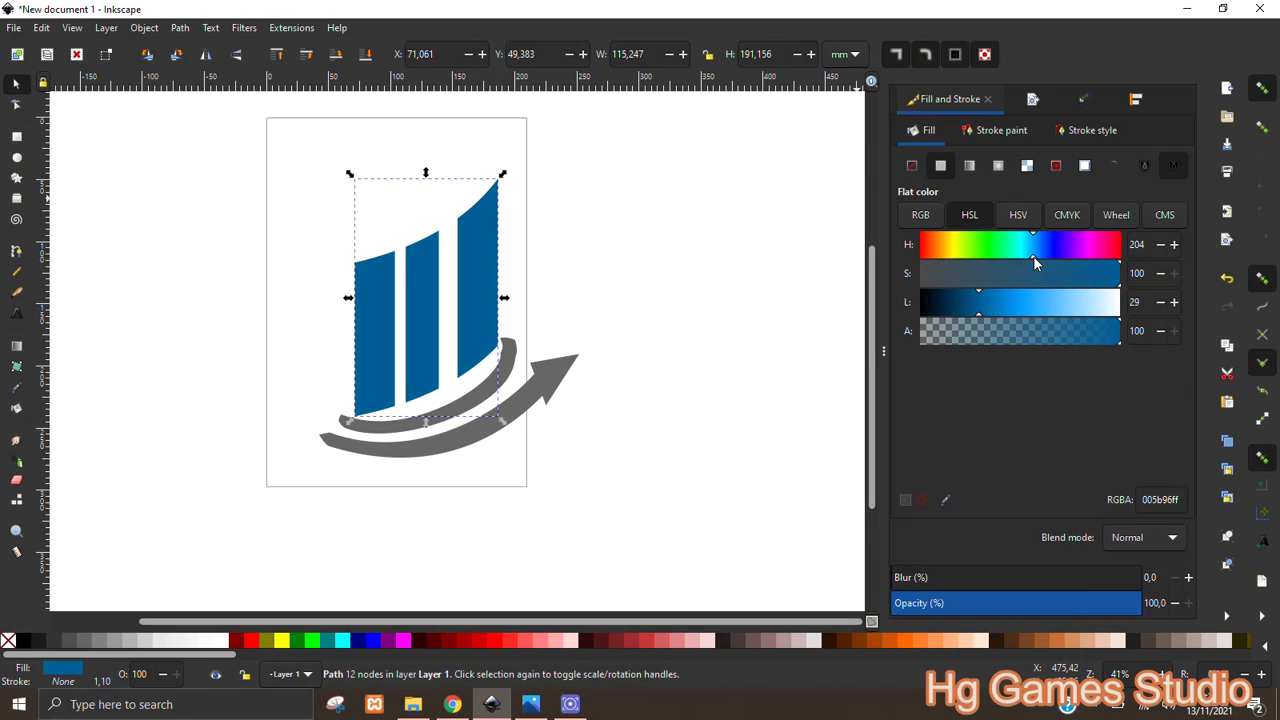
pyautogui.scroll(1, 448, 462)
pyautogui.scroll(1, 448, 462)
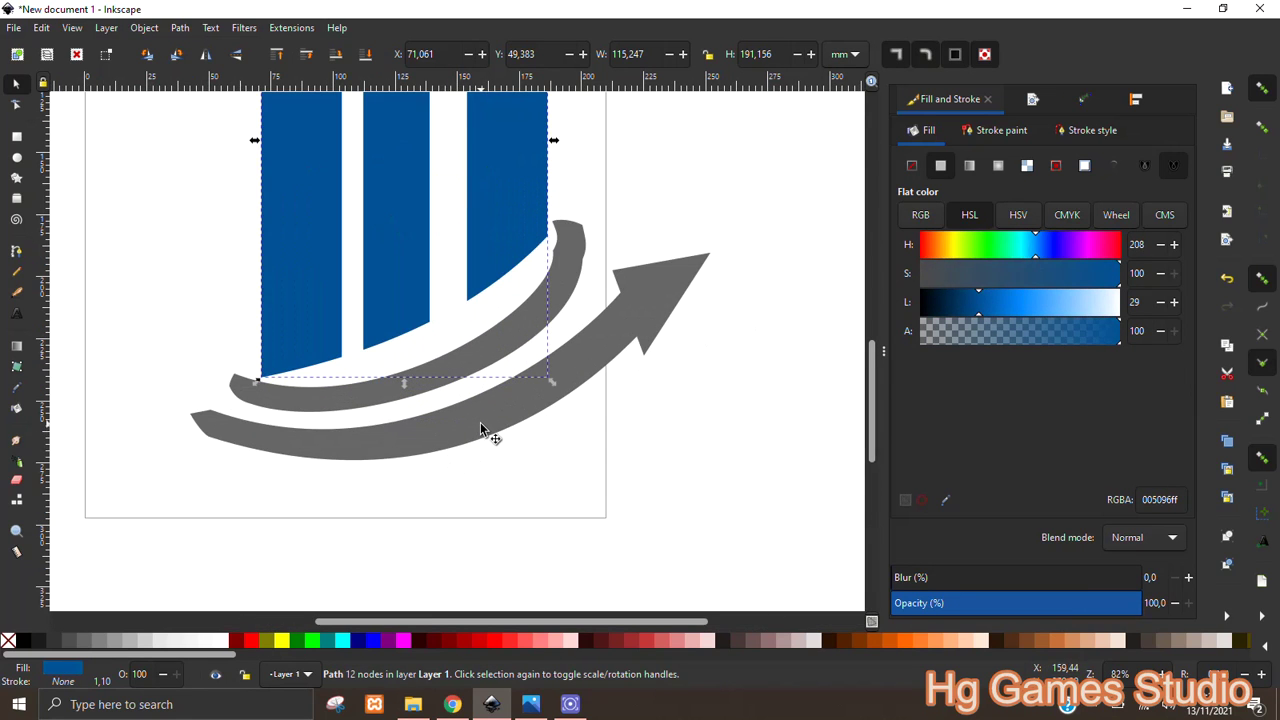
pyautogui.click(480, 423)
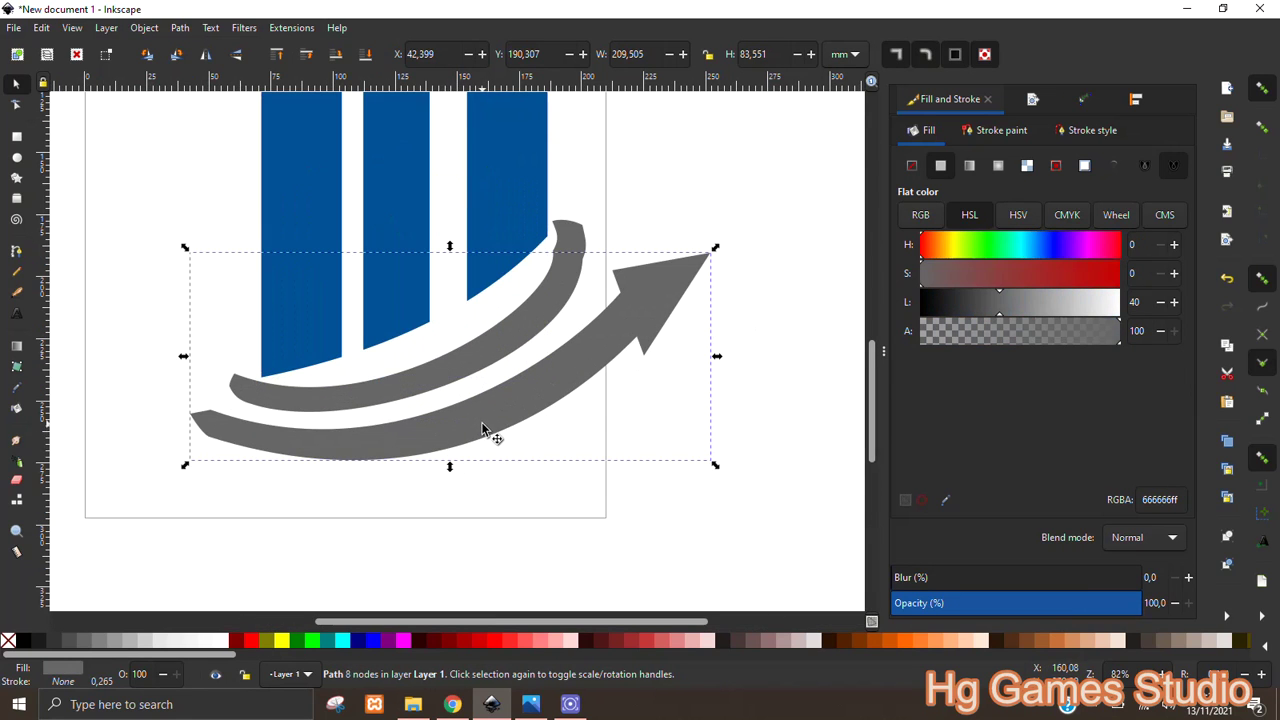
# Give the arrow a linear gradient with an opaque mid-grey end stop
pyautogui.click(970, 166)
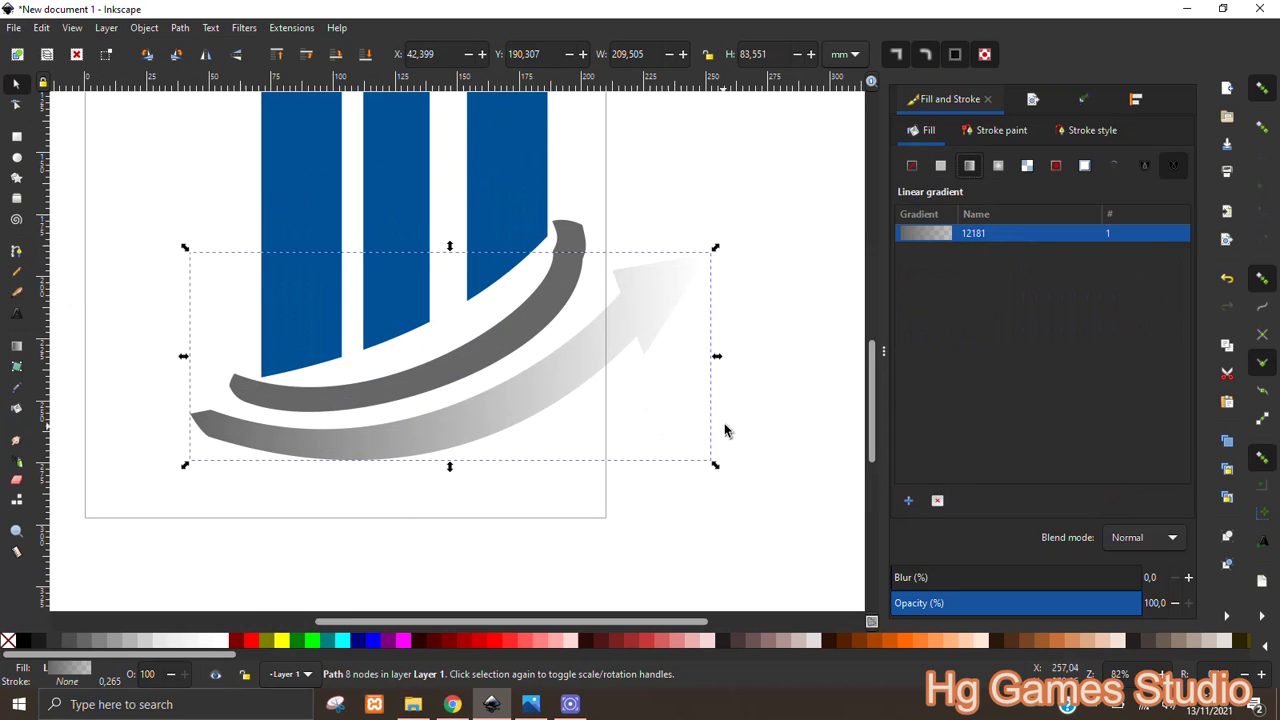
pyautogui.click(14, 346)
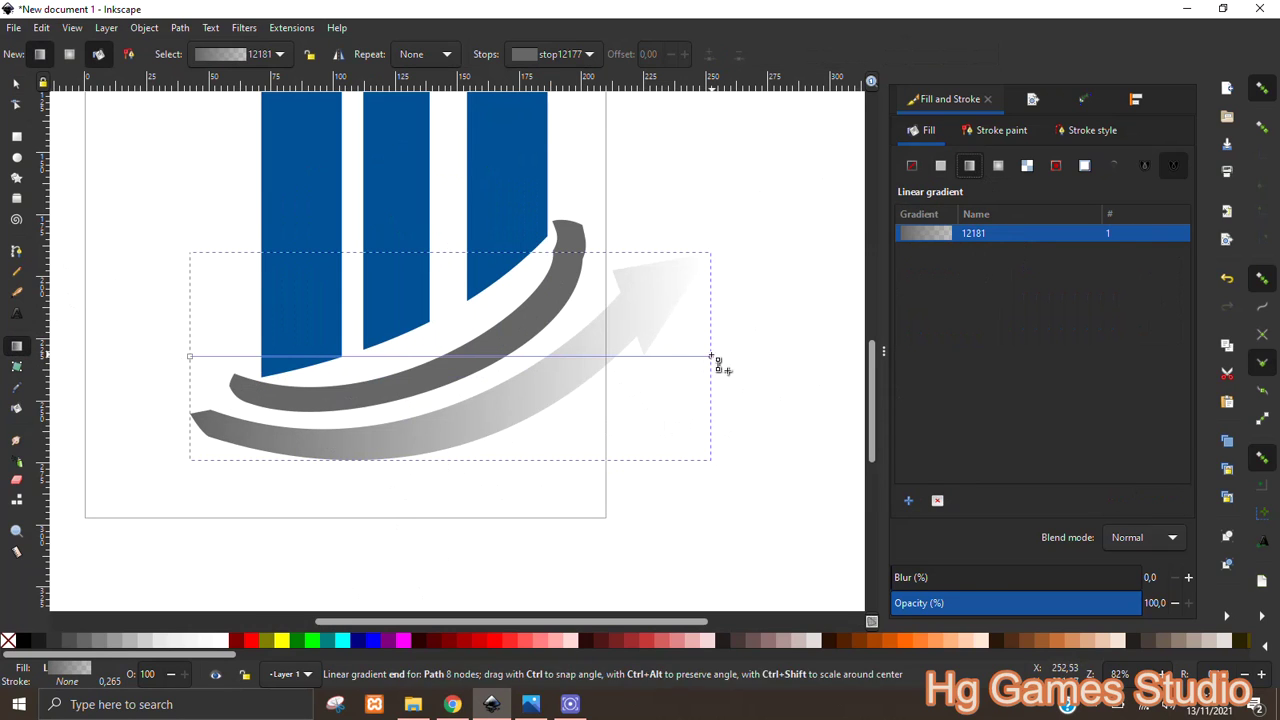
pyautogui.click(710, 356)
pyautogui.moveTo(1033, 304)
pyautogui.mouseDown()
pyautogui.moveTo(1057, 301)
pyautogui.moveTo(985, 309)
pyautogui.mouseUp()
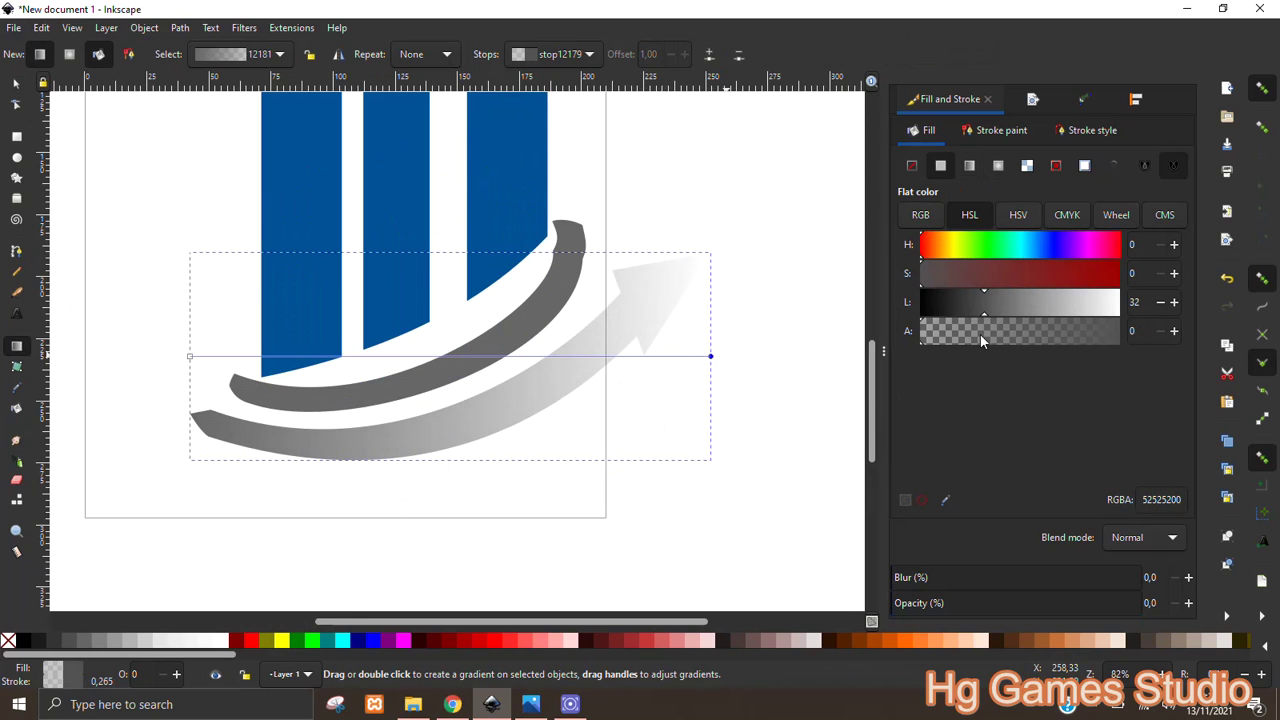
pyautogui.click(1120, 335)
pyautogui.click(997, 312)
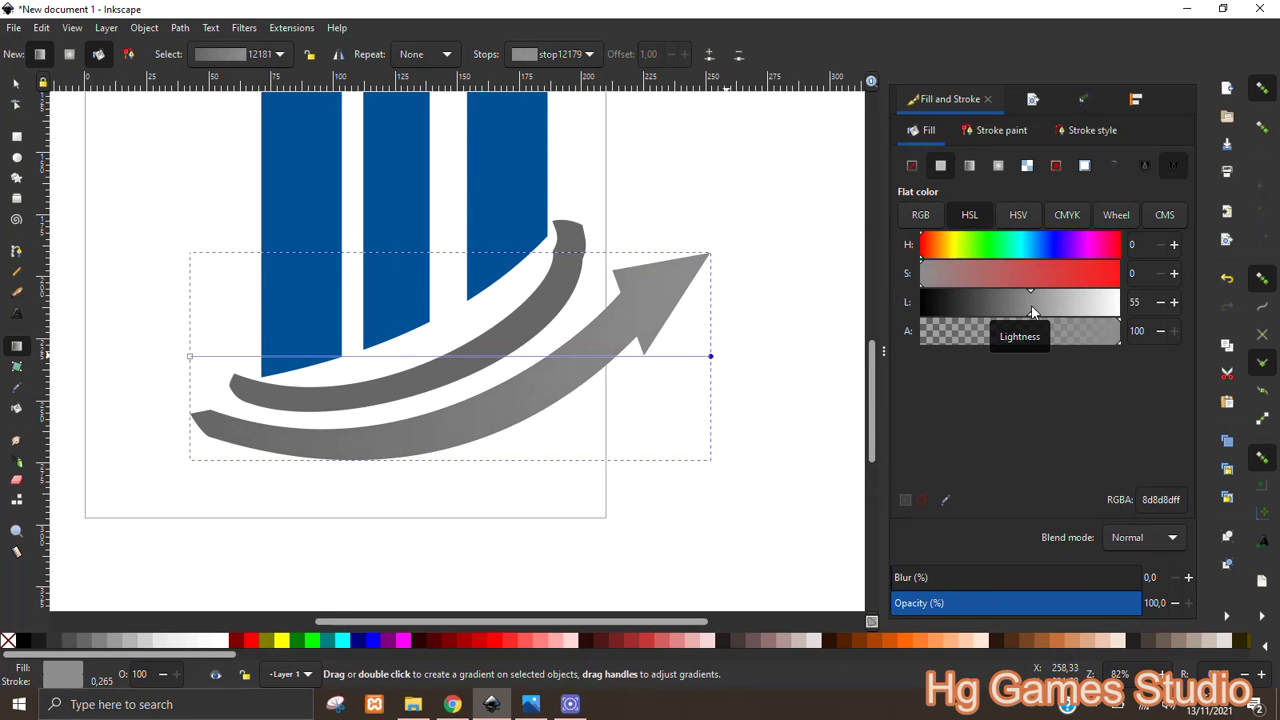
# Give the inner swoosh a linear gradient with a lighter opaque grey end stop
pyautogui.click(545, 297)
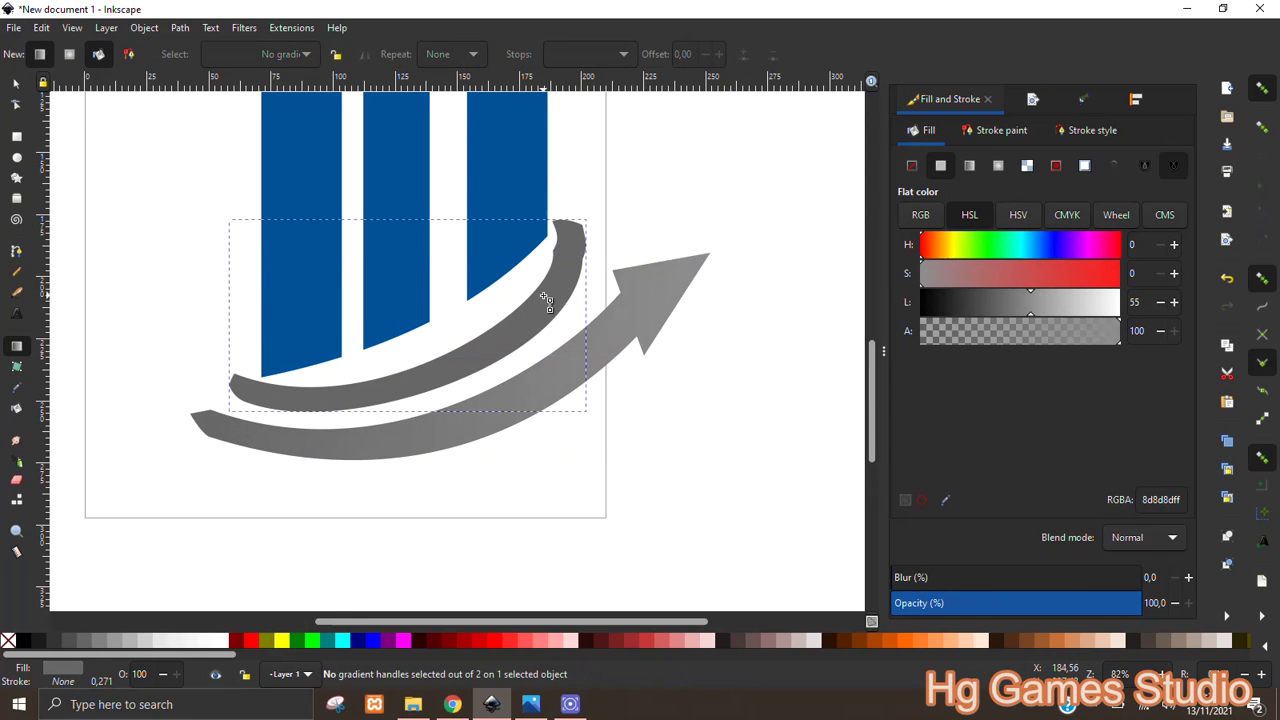
pyautogui.click(970, 166)
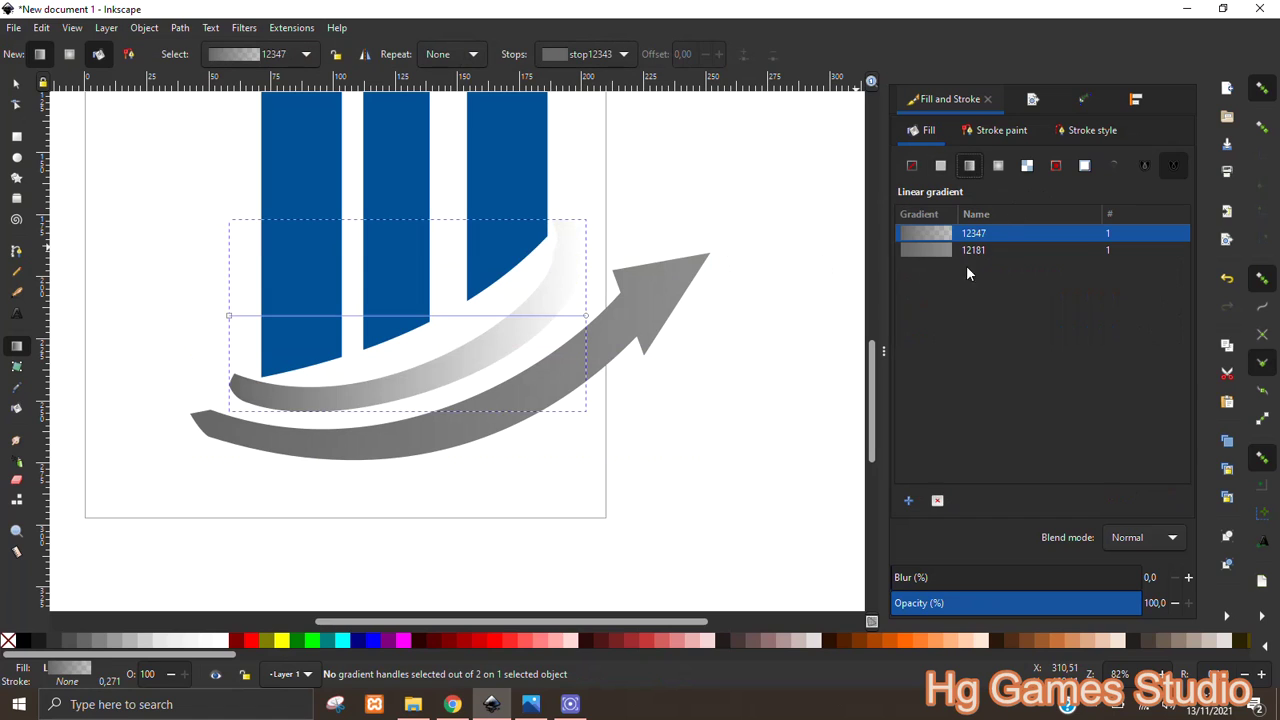
pyautogui.click(586, 315)
pyautogui.moveTo(1037, 302); pyautogui.dragTo(1005, 317)
pyautogui.moveTo(918, 603); pyautogui.dragTo(1140, 603)
pyautogui.moveTo(1014, 300); pyautogui.dragTo(1057, 304)
# Lighten the arrow gradient's end stop to light grey
pyautogui.click(662, 318)
pyautogui.click(710, 356)
pyautogui.moveTo(1036, 305); pyautogui.dragTo(1068, 313)
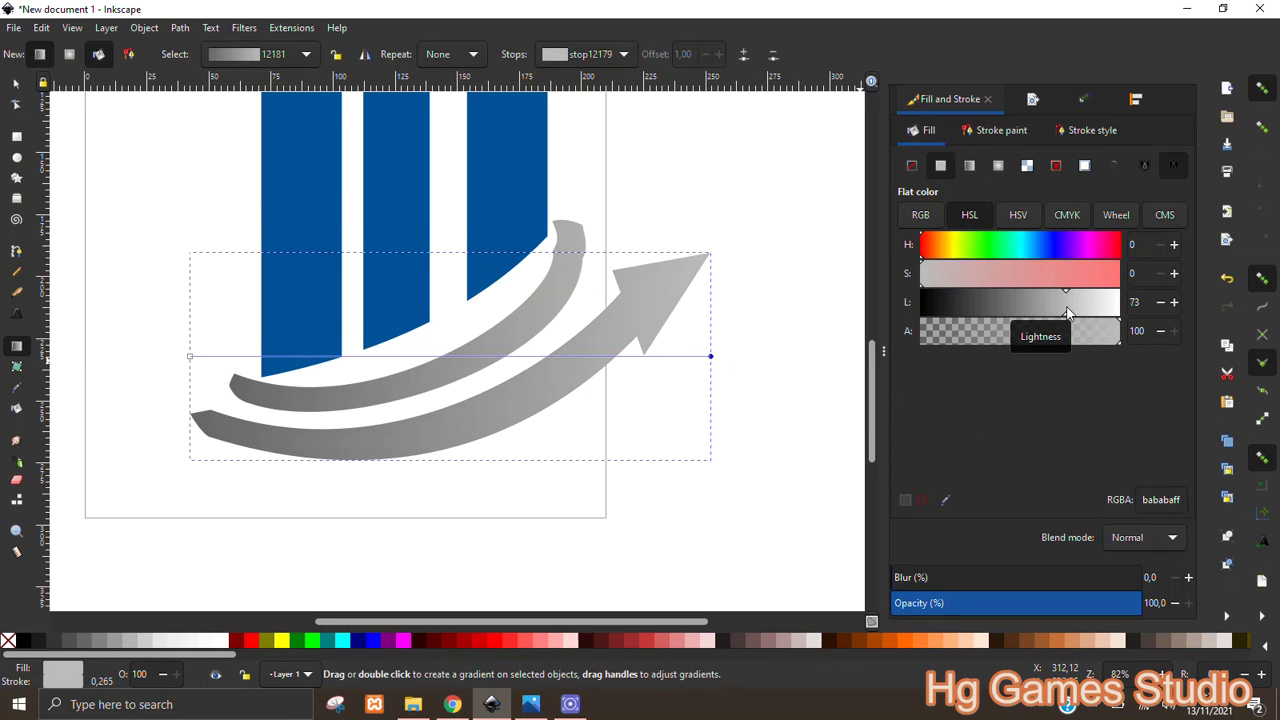
pyautogui.press('Escape')
pyautogui.scroll(2, 690, 260)
pyautogui.hscroll(-1, 690, 260)
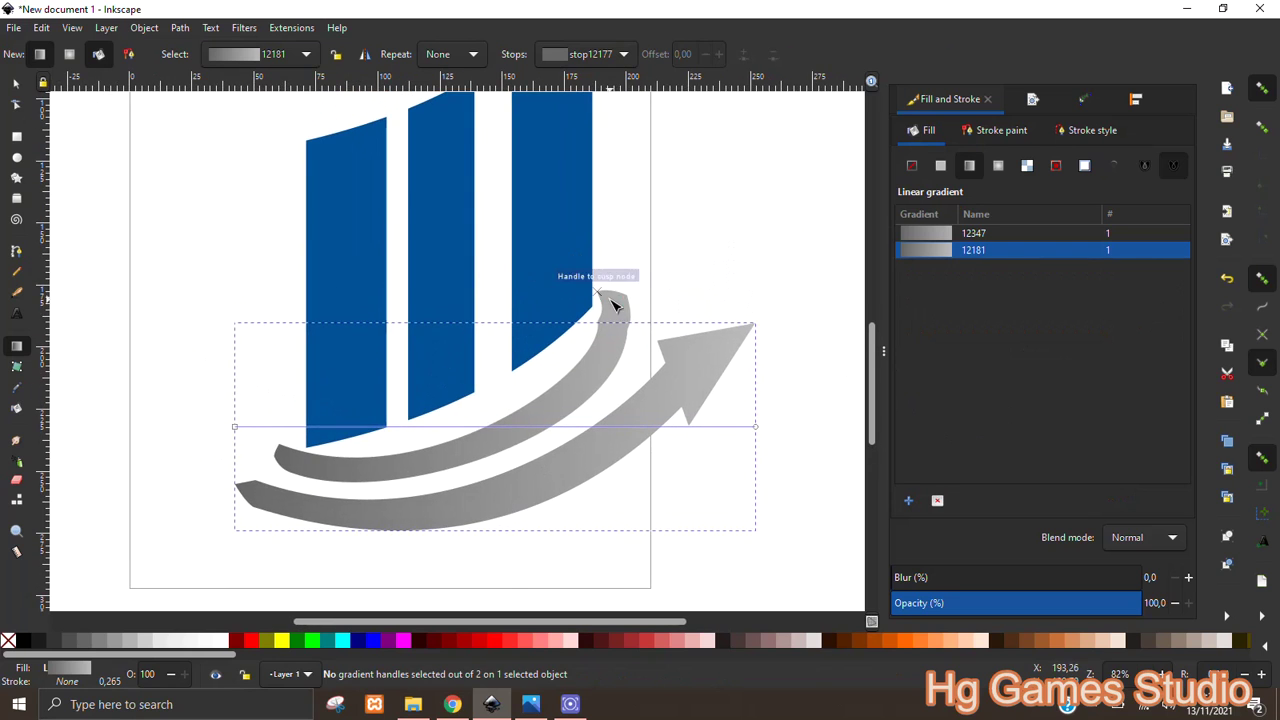
# Smooth the swoosh's inner edge by deleting a node and moving a right-edge node
pyautogui.press('n')
pyautogui.scroll(3, 615, 308)
pyautogui.click(587, 296)
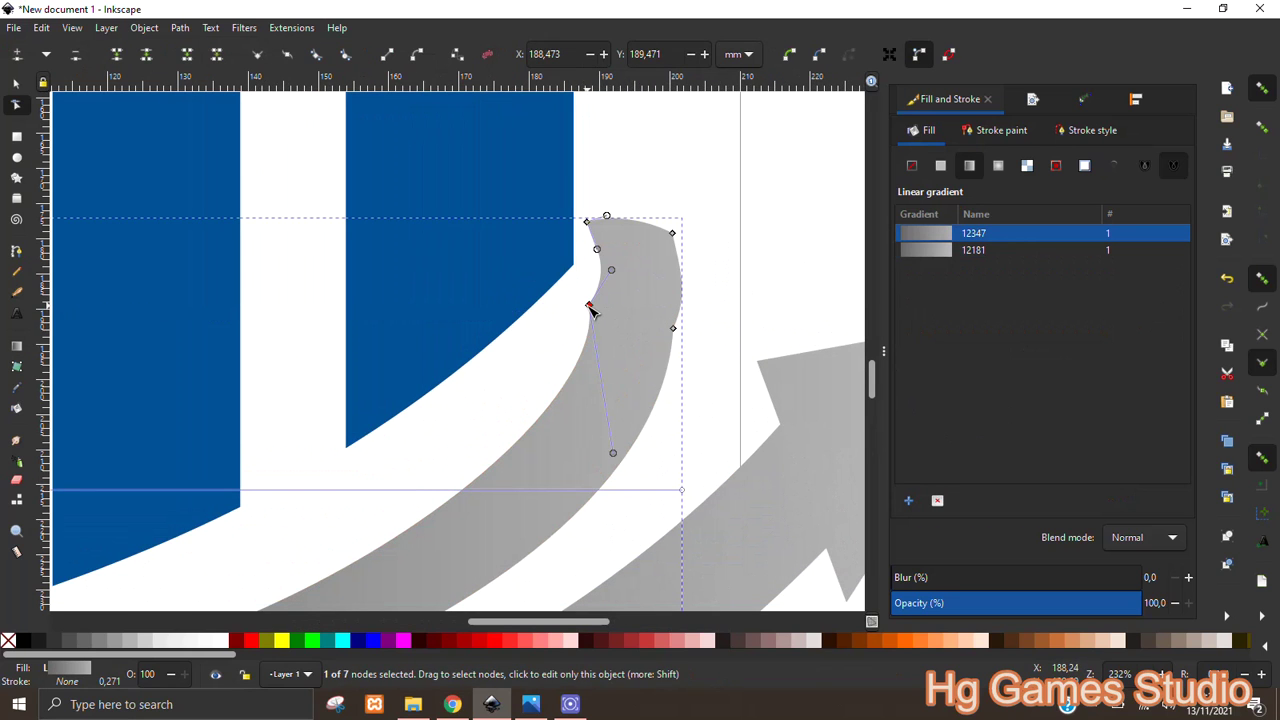
pyautogui.press('Delete')
pyautogui.scroll(-2, 620, 340)
pyautogui.click(647, 333)
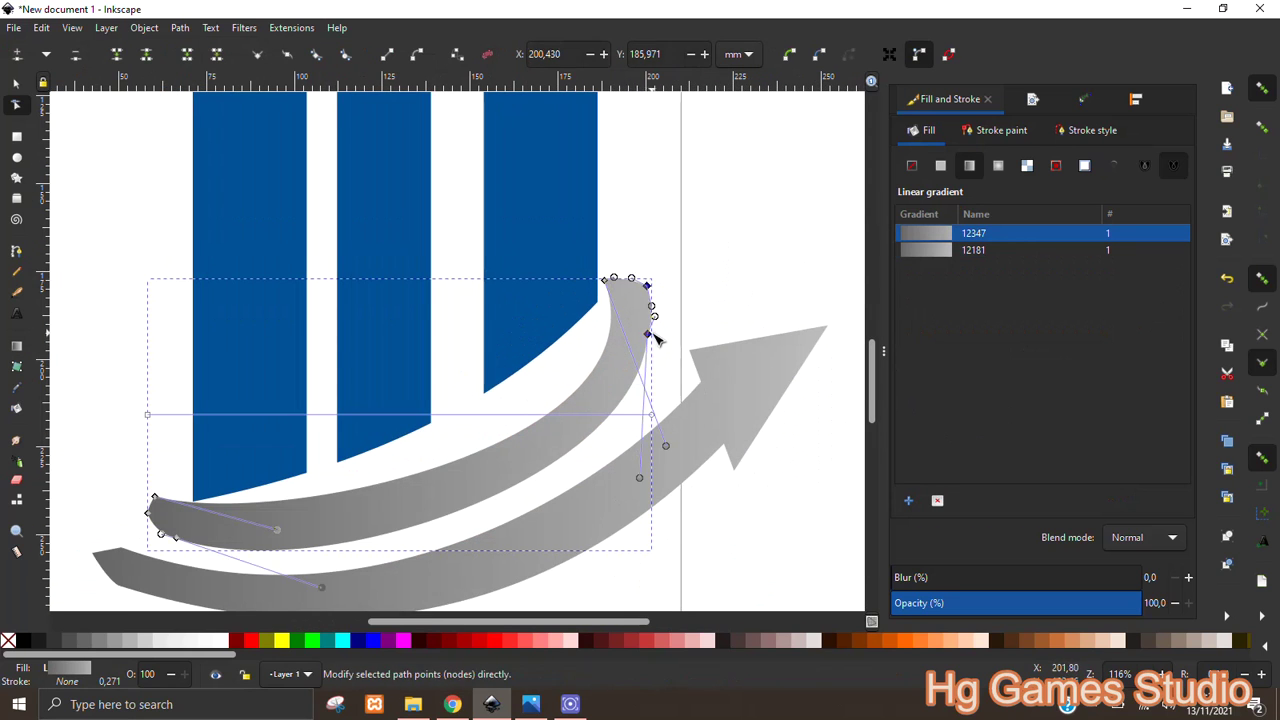
pyautogui.scroll(4, 660, 335)
pyautogui.moveTo(610, 338); pyautogui.dragTo(649, 349)
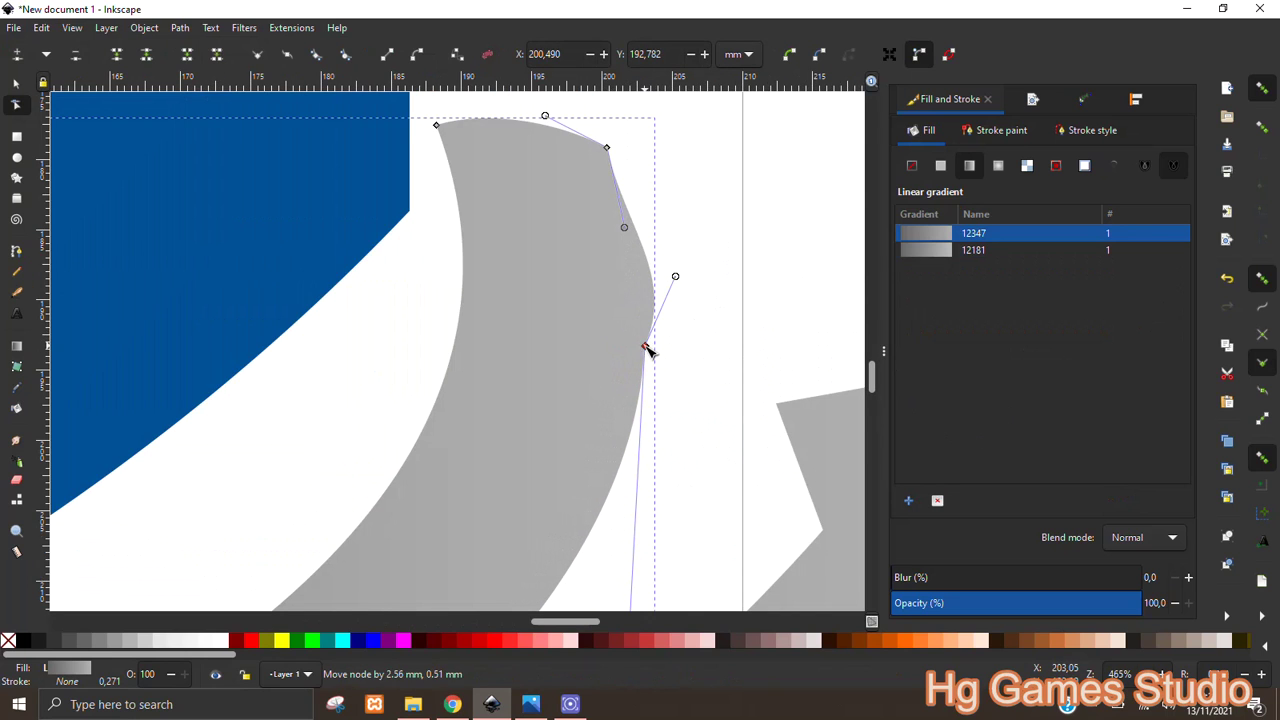
# Reshape the swoosh's curved right tip and zoom out to the whole logo
pyautogui.moveTo(678, 277)
pyautogui.mouseDown()
pyautogui.moveTo(646, 190)
pyautogui.moveTo(645, 208)
pyautogui.mouseUp()
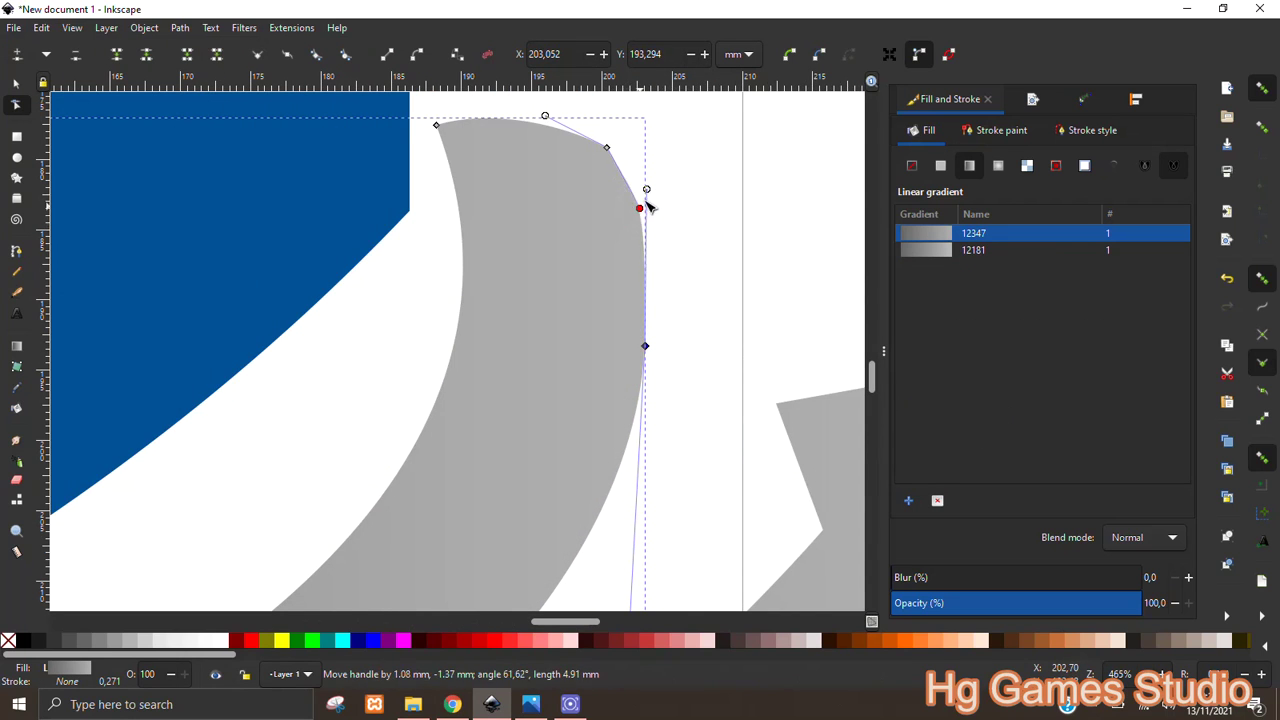
pyautogui.scroll(-6, 508, 263)
pyautogui.press('Escape')
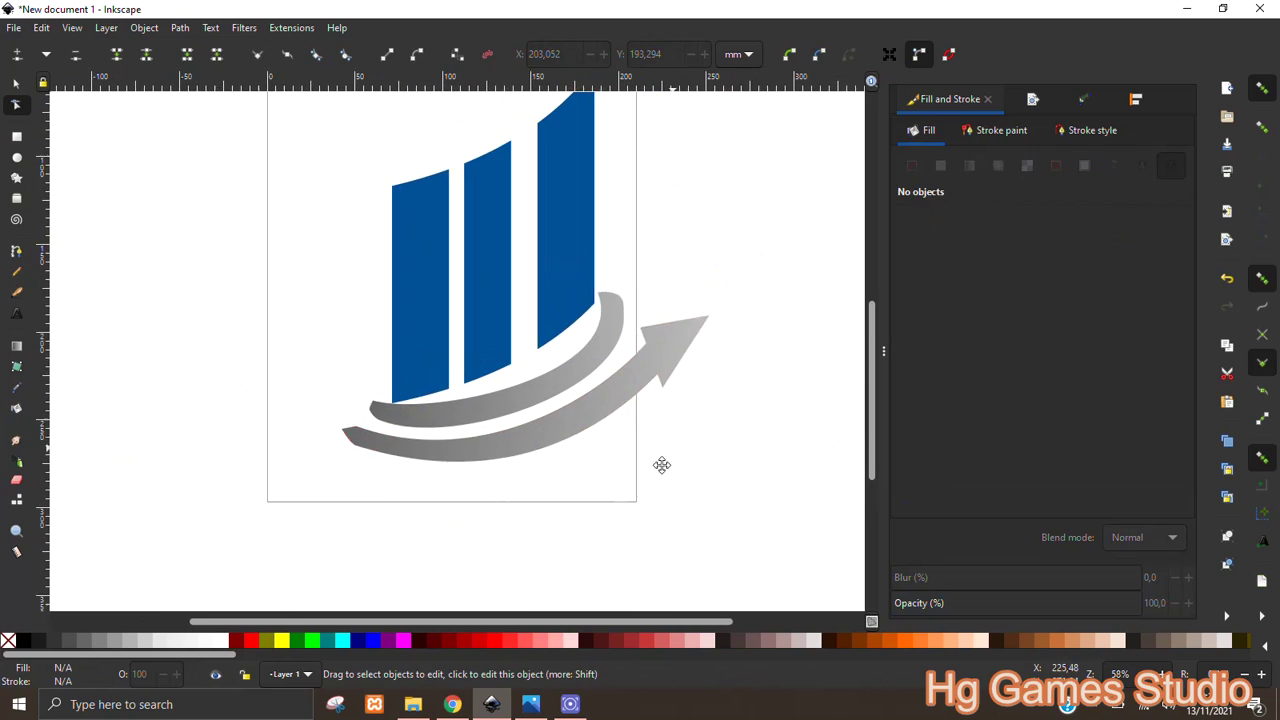
pyautogui.press('s')
pyautogui.click(470, 334)
# Apply a linear gradient to the bars running vertically from bottom to top
pyautogui.click(969, 165)
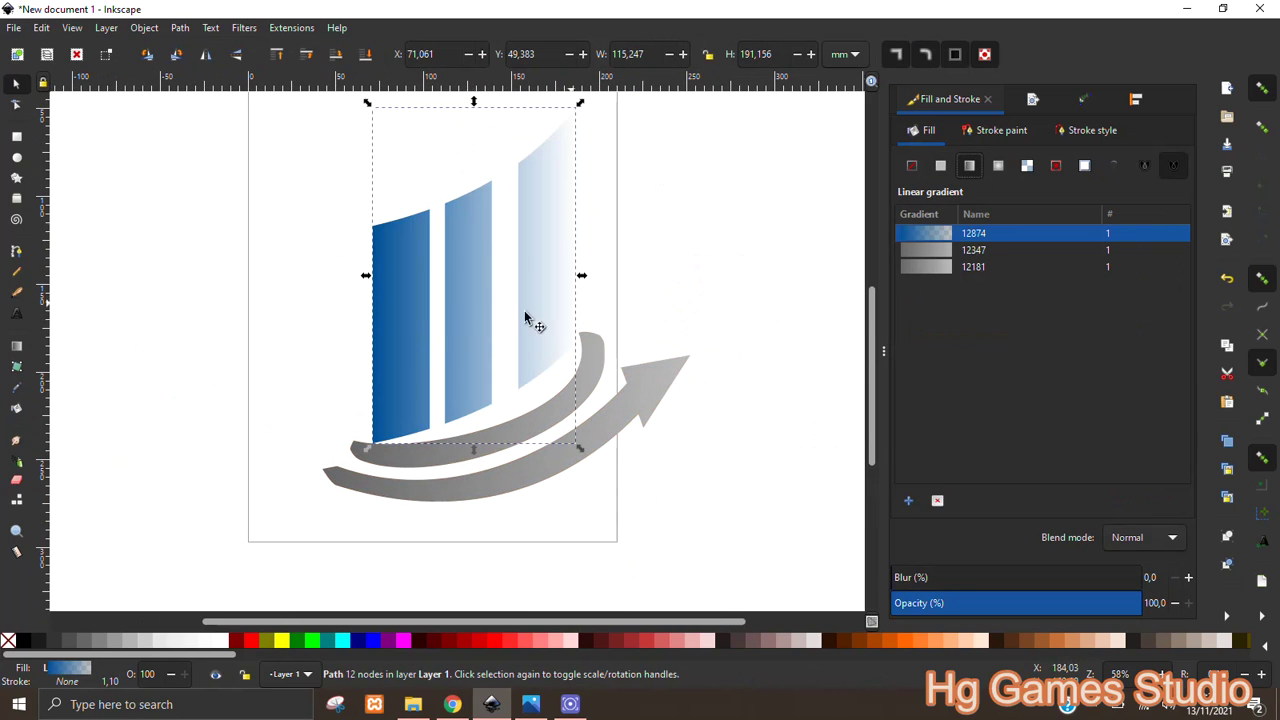
pyautogui.click(17, 346)
pyautogui.moveTo(376, 276)
pyautogui.mouseDown()
pyautogui.moveTo(489, 420)
pyautogui.moveTo(491, 403)
pyautogui.mouseUp()
pyautogui.moveTo(576, 276)
pyautogui.mouseDown()
pyautogui.moveTo(480, 209)
pyautogui.moveTo(491, 180)
pyautogui.mouseUp()
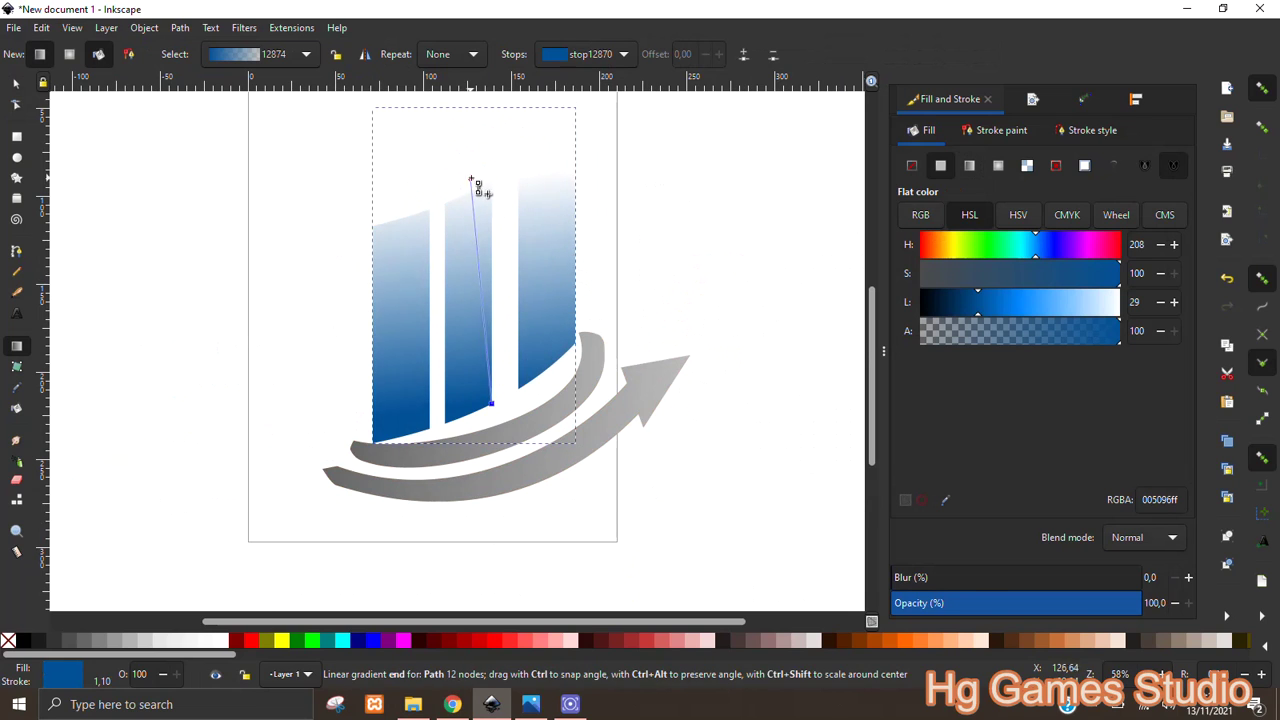
pyautogui.moveTo(491, 410); pyautogui.dragTo(489, 432)
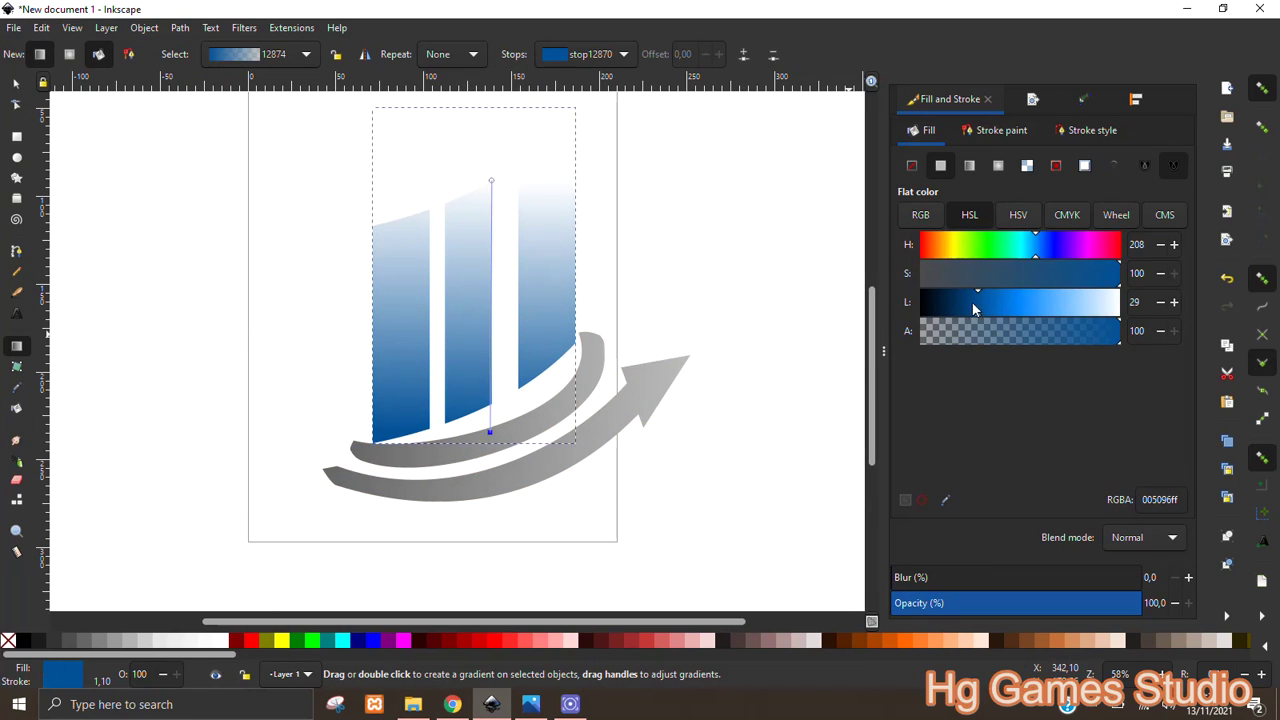
# Darken the bottom stop to navy and make the top stop opaque bright blue
pyautogui.moveTo(973, 304); pyautogui.dragTo(953, 304)
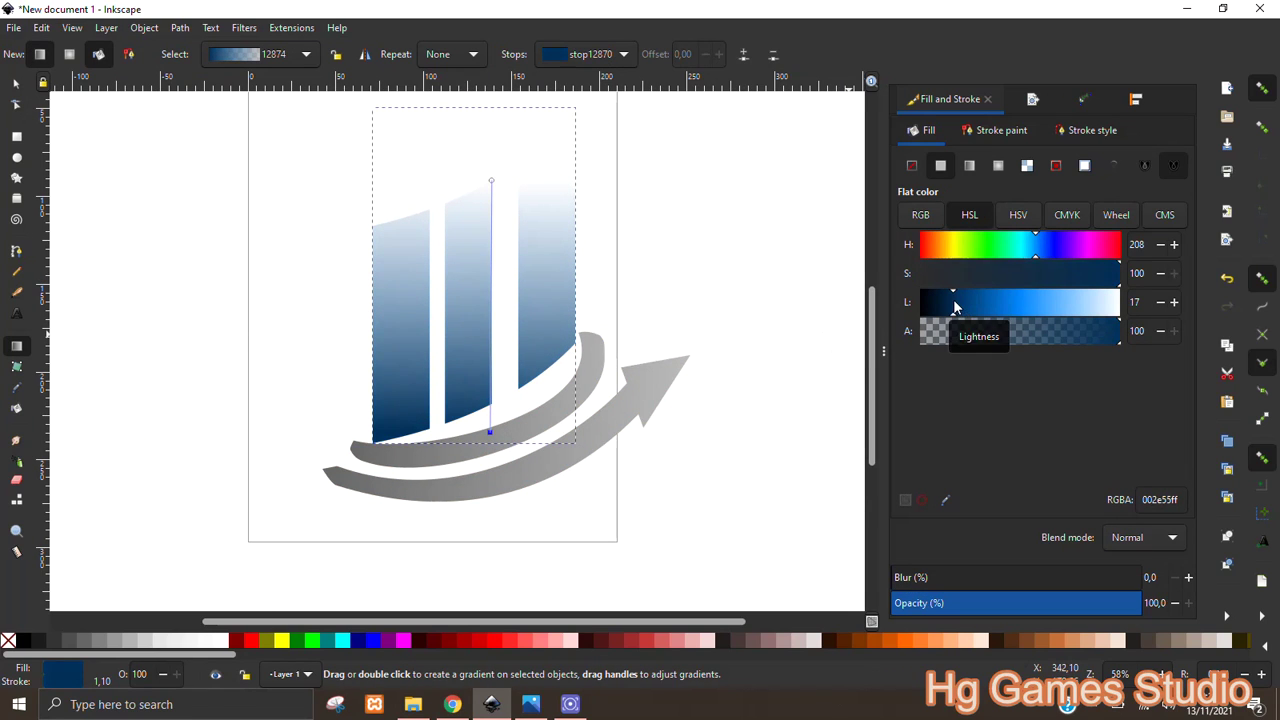
pyautogui.click(491, 181)
pyautogui.moveTo(938, 602); pyautogui.dragTo(1140, 602)
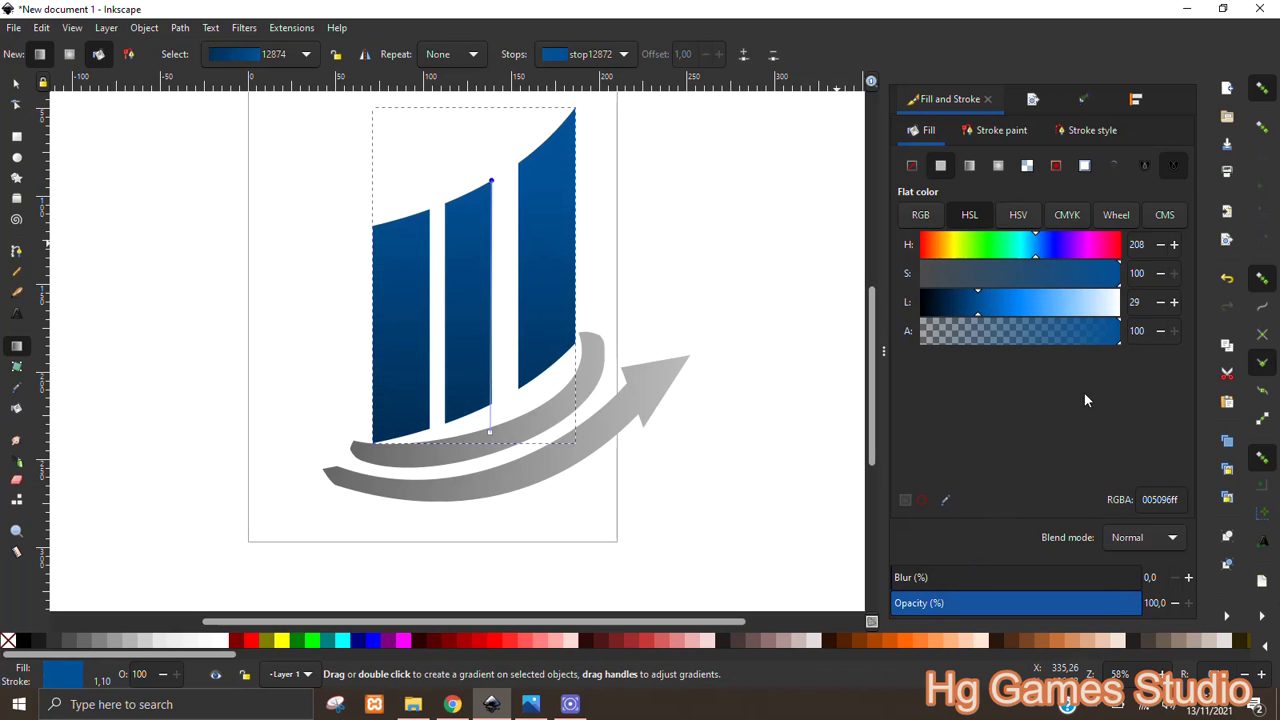
pyautogui.click(1013, 309)
pyautogui.press('s')
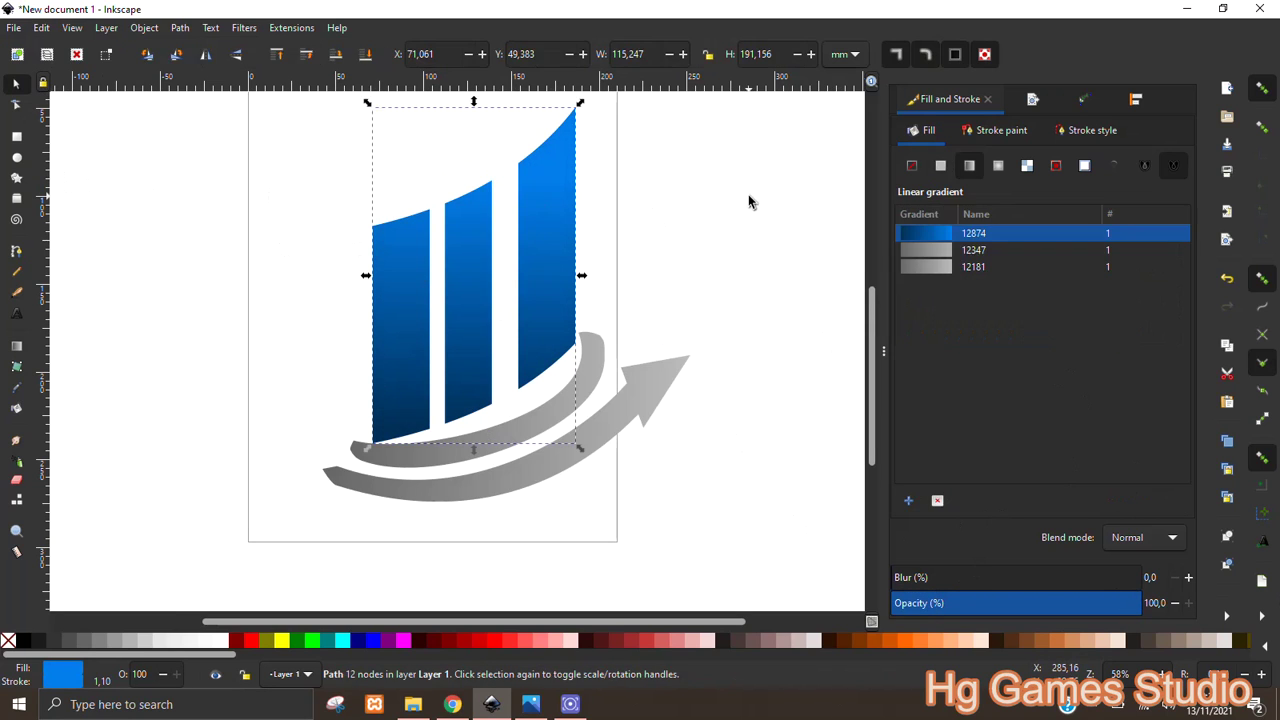
pyautogui.press('Escape')
pyautogui.click(450, 335)
# Narrow the three blue bars and nudge them left and down, just above the swoosh
pyautogui.moveTo(399, 321); pyautogui.dragTo(407, 316)
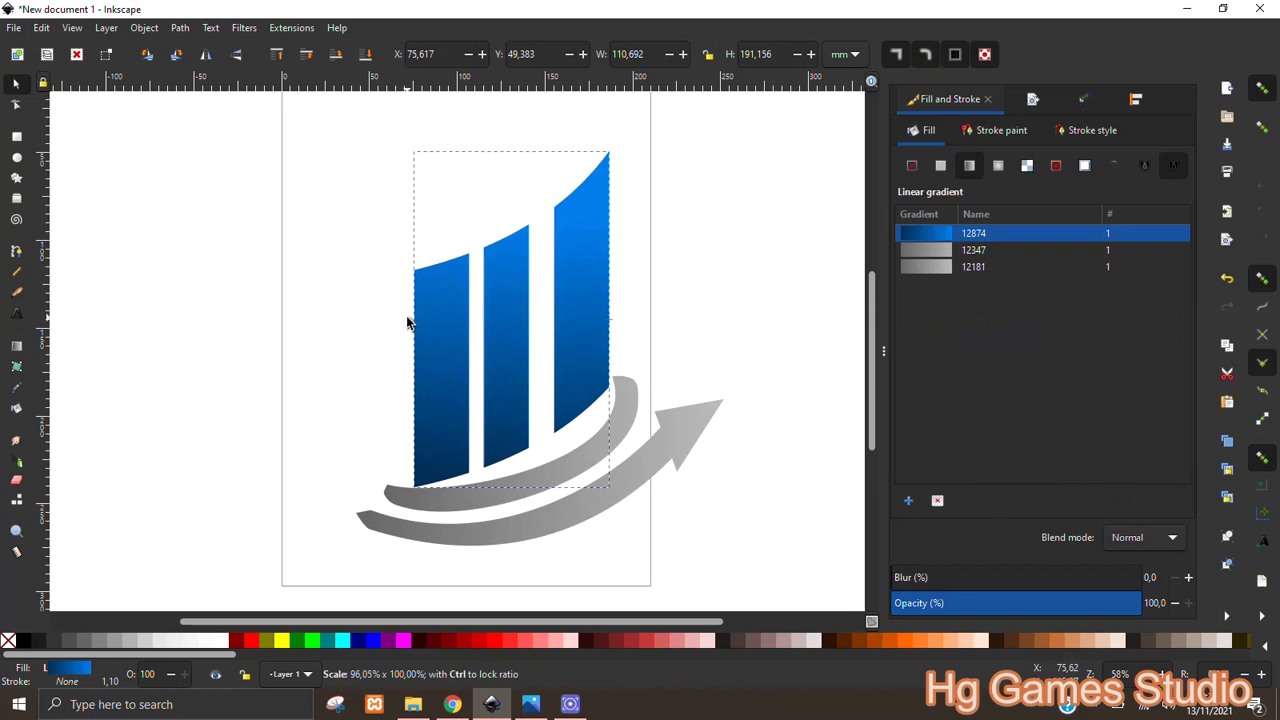
pyautogui.moveTo(505, 401); pyautogui.dragTo(509, 394)
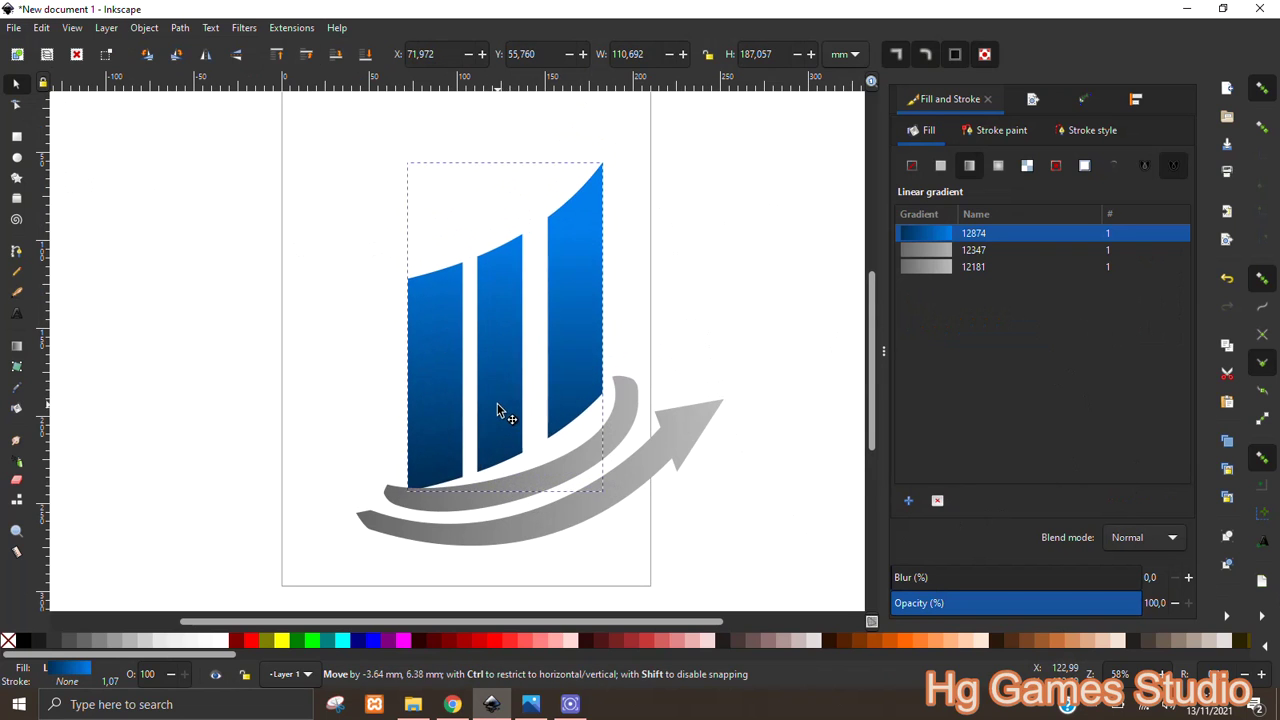
pyautogui.scroll(2, 506, 401)
pyautogui.scroll(-2, 534, 310)
pyautogui.moveTo(534, 317); pyautogui.dragTo(527, 339)
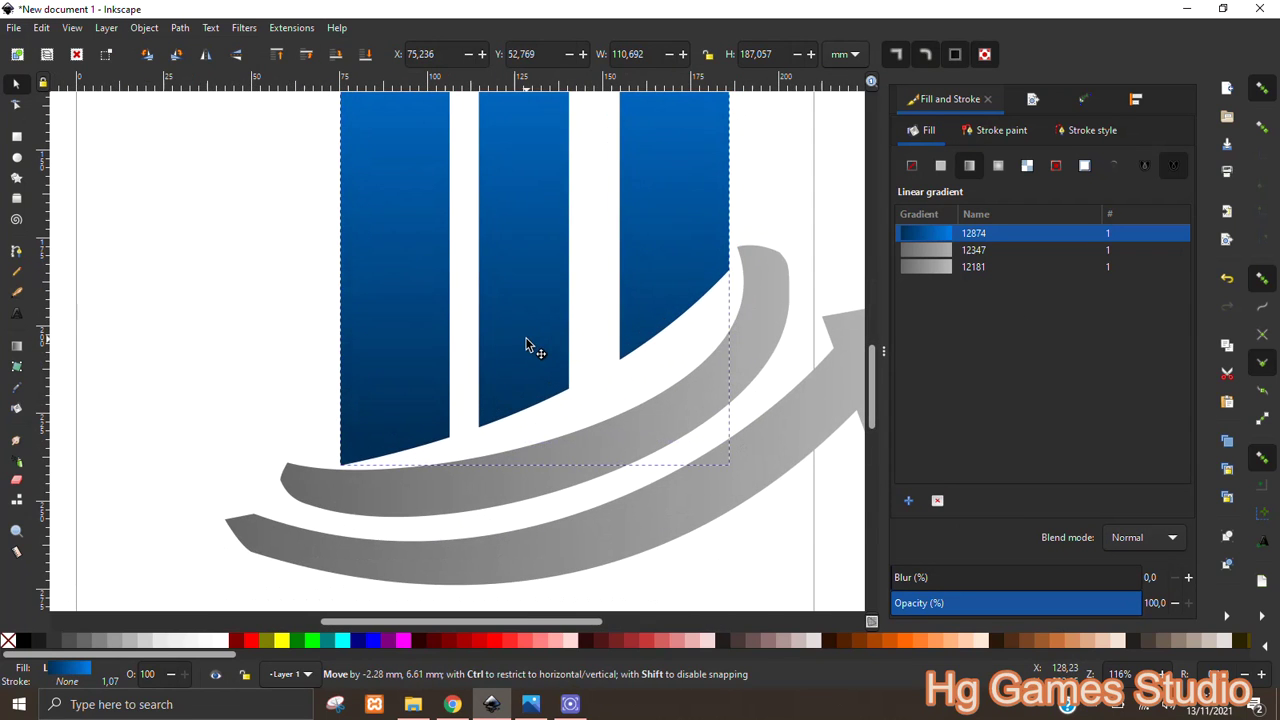
pyautogui.press('Escape')
# Bend the bottom edges of the left and middle bars into curves matching the swoosh
pyautogui.doubleClick(430, 293)
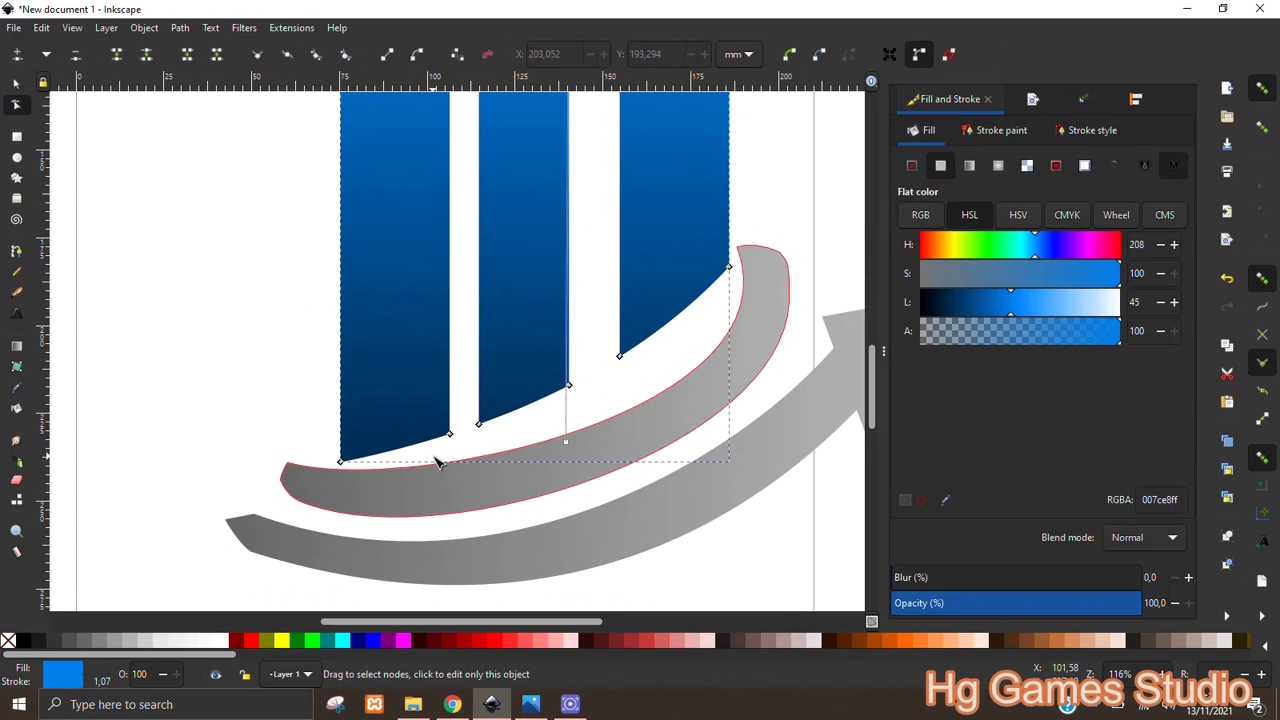
pyautogui.scroll(3, 400, 450)
pyautogui.moveTo(349, 441); pyautogui.dragTo(352, 452)
pyautogui.moveTo(690, 305); pyautogui.dragTo(711, 326)
pyautogui.scroll(-2, 397, 514)
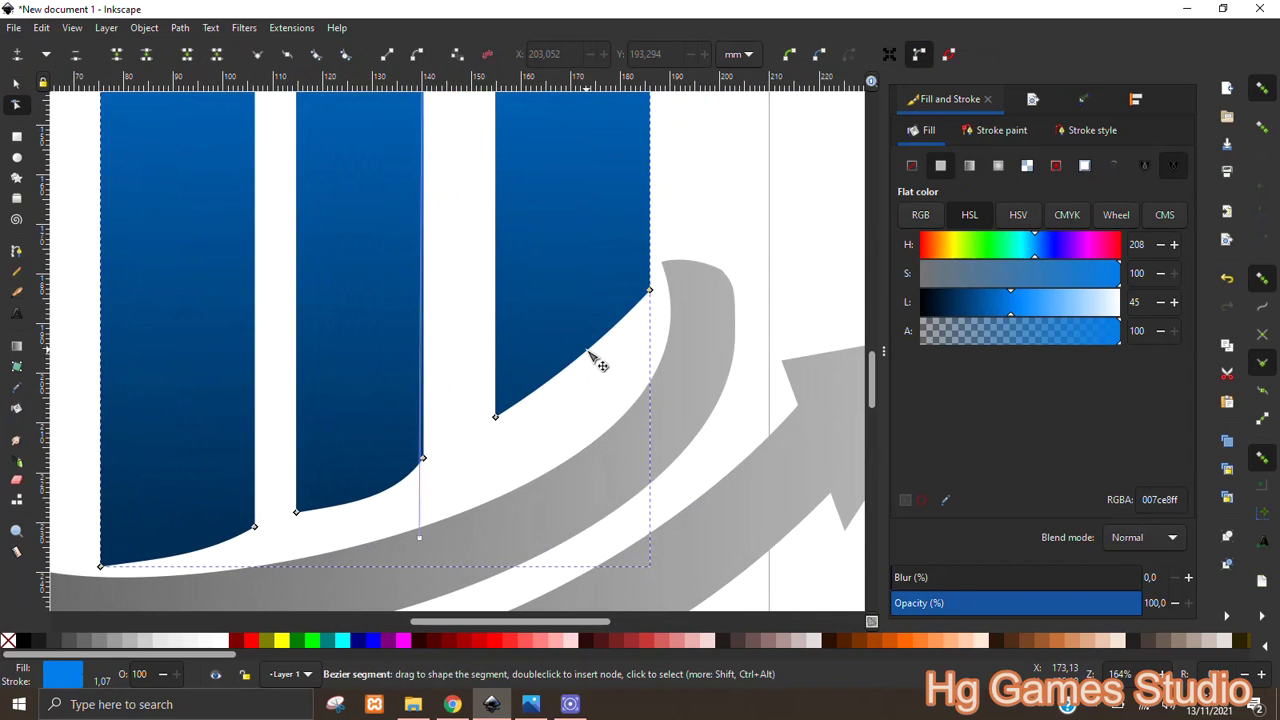
pyautogui.scroll(-2, 605, 375)
pyautogui.scroll(1, 409, 306)
pyautogui.scroll(1, 400, 320)
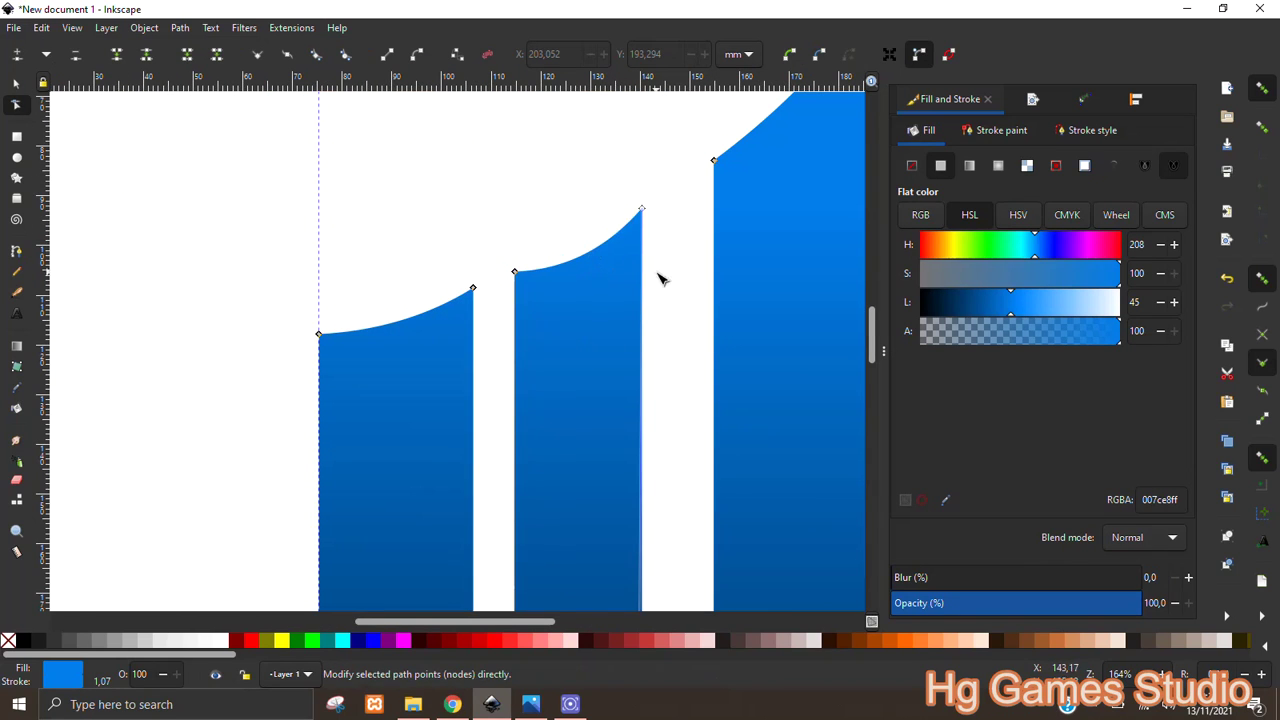
pyautogui.scroll(2, 631, 271)
pyautogui.hscroll(2, 680, 230)
pyautogui.click(763, 423)
pyautogui.scroll(-3, 763, 423)
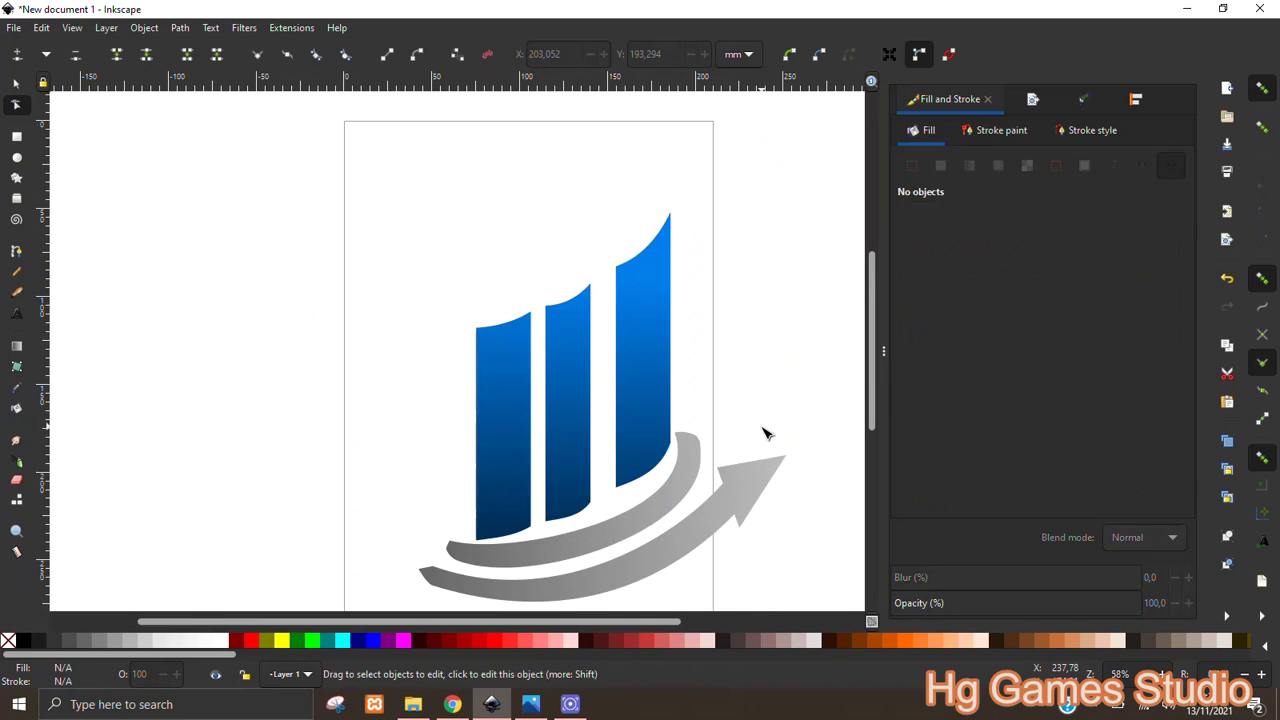
pyautogui.scroll(1, 634, 323)
pyautogui.scroll(-1, 571, 363)
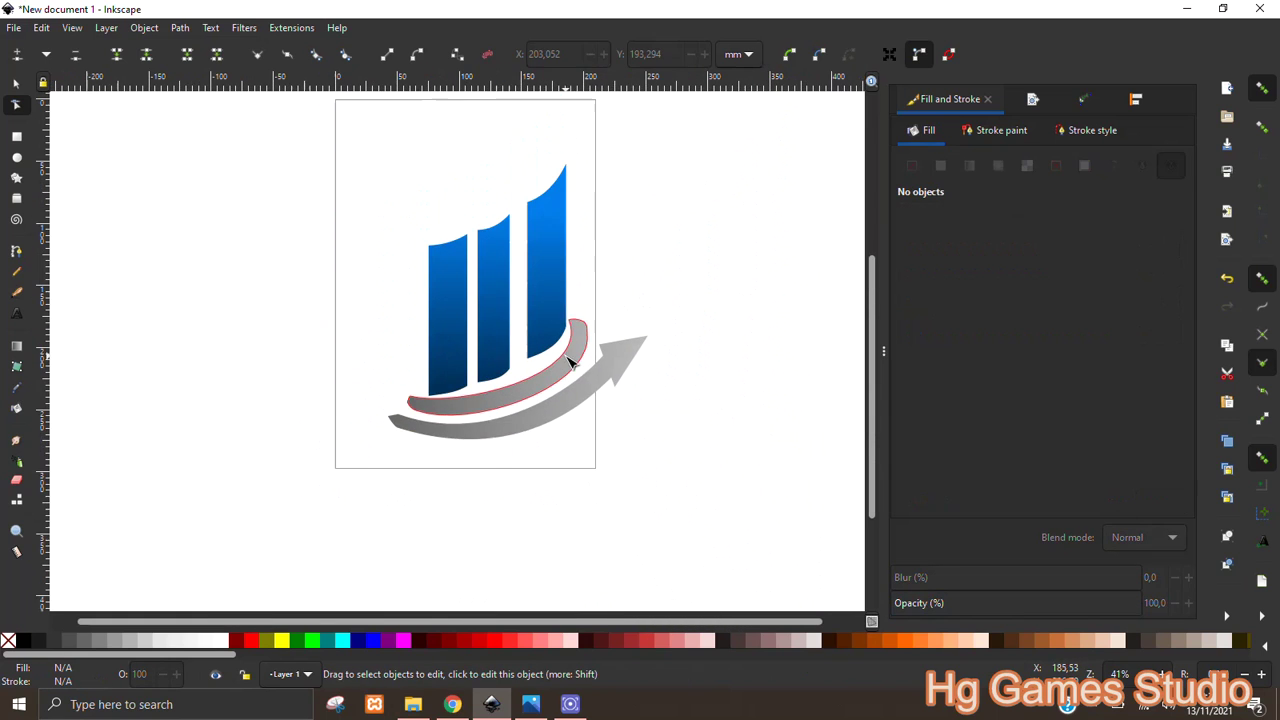
pyautogui.scroll(1, 510, 352)
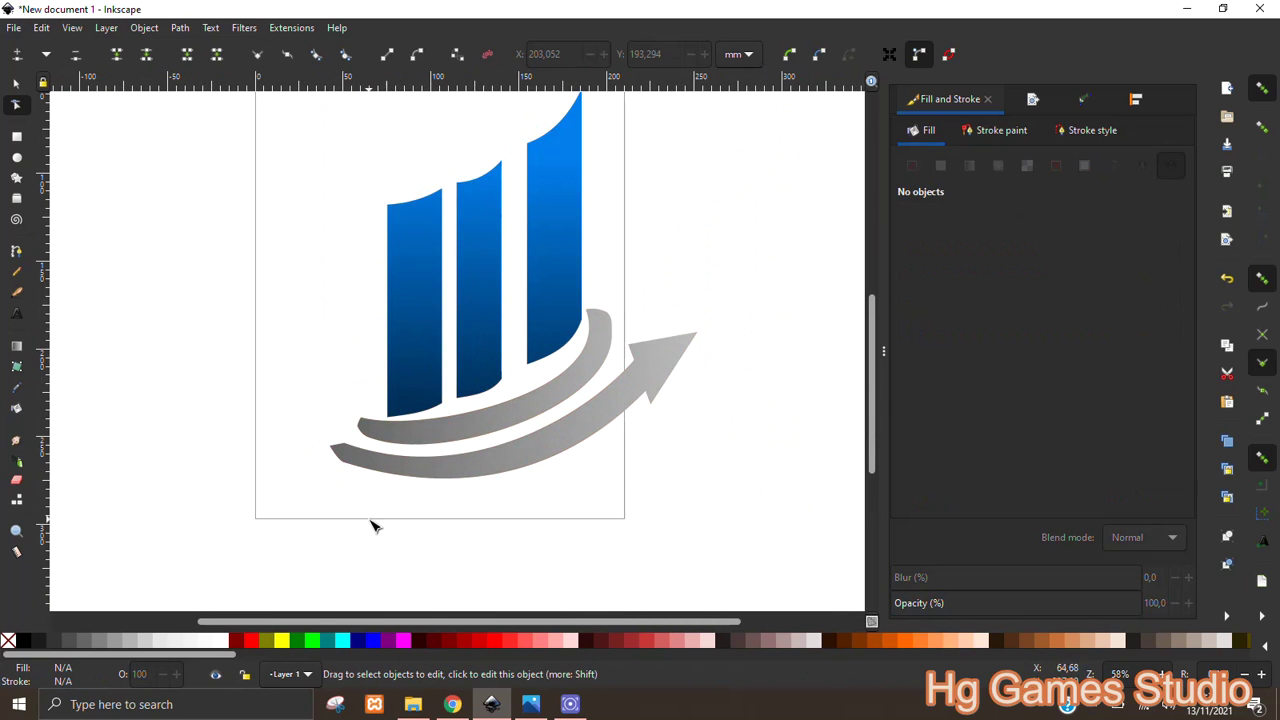
# Add 'HG GAMES' text below the logo and set it to Bold Italic
pyautogui.click(304, 516)
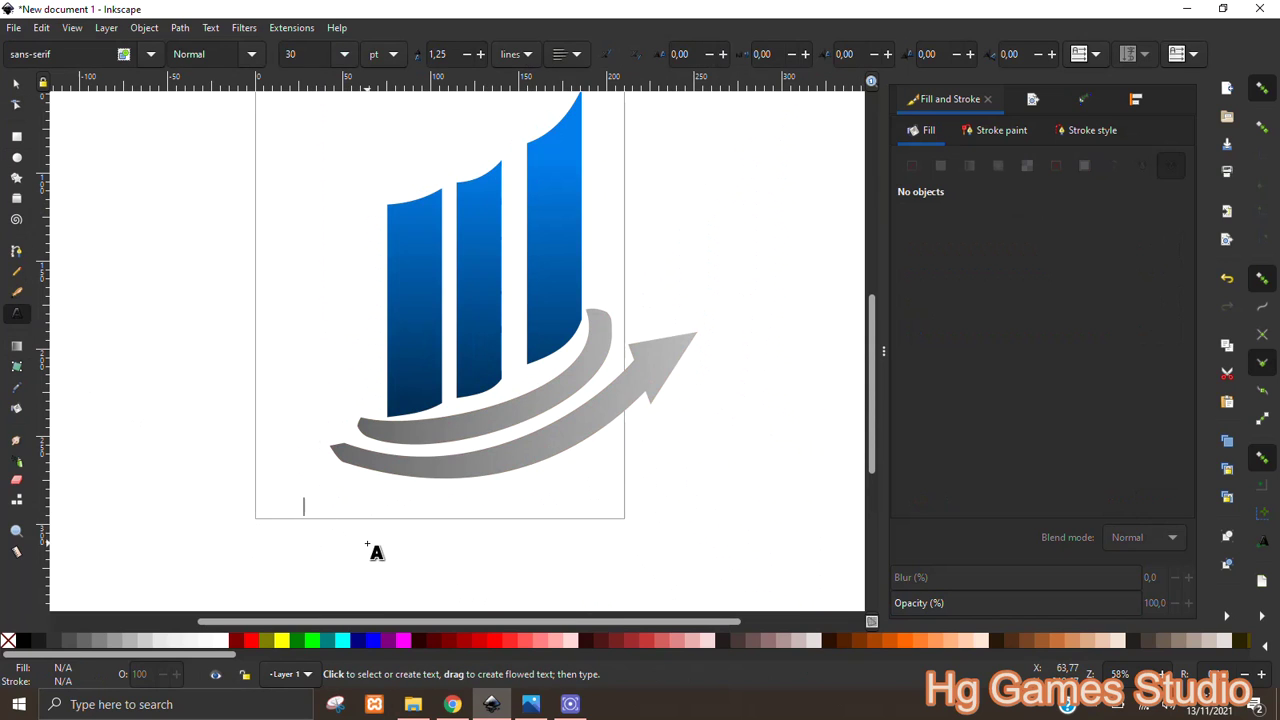
pyautogui.write('HG GAMES')
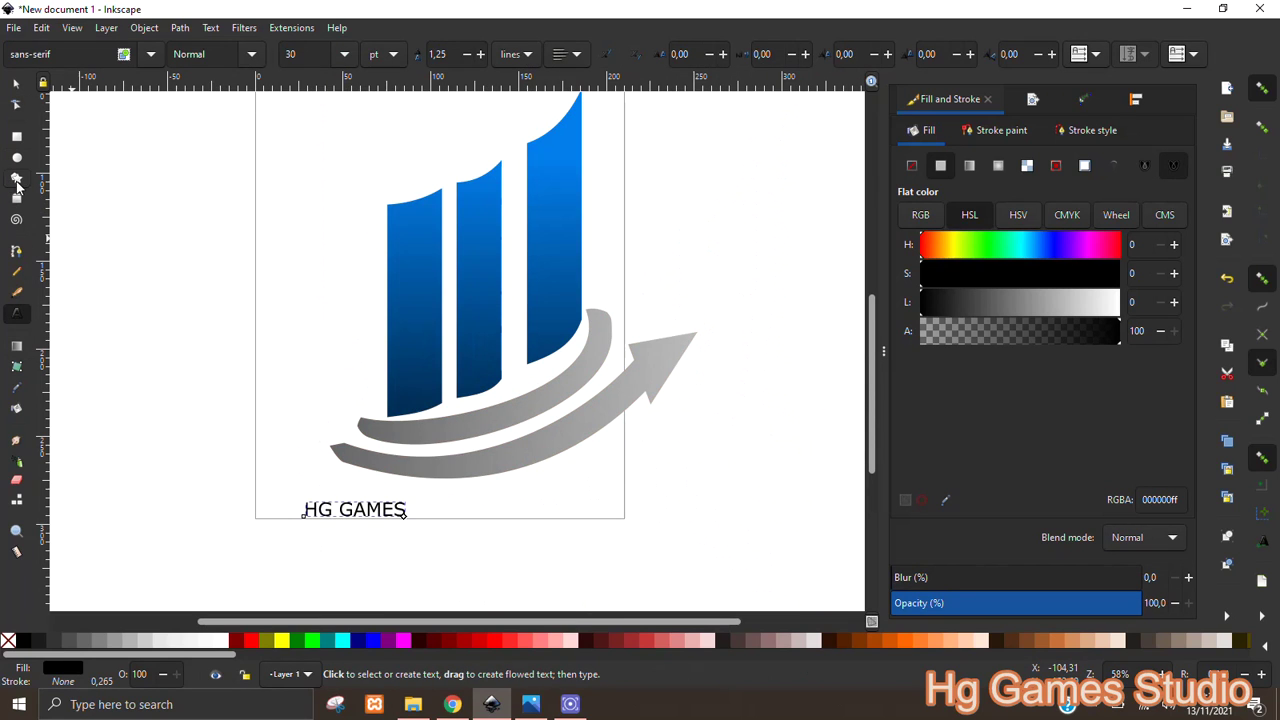
pyautogui.click(20, 87)
pyautogui.doubleClick(366, 512)
pyautogui.hotkey('ctrl', 'a')
pyautogui.click(251, 54)
pyautogui.click(192, 145)
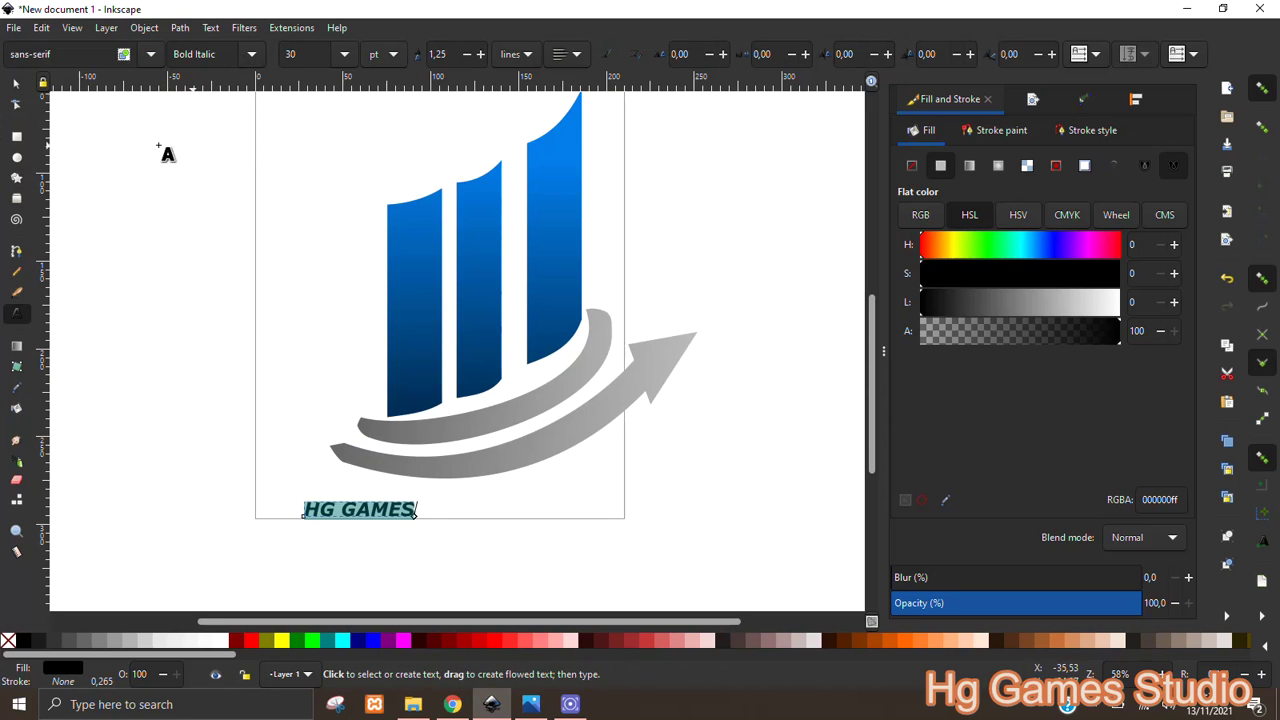
# Enlarge the text to span the logo width and give it a linear gradient fill
pyautogui.press('F1')
pyautogui.moveTo(416, 516); pyautogui.dragTo(664, 545)
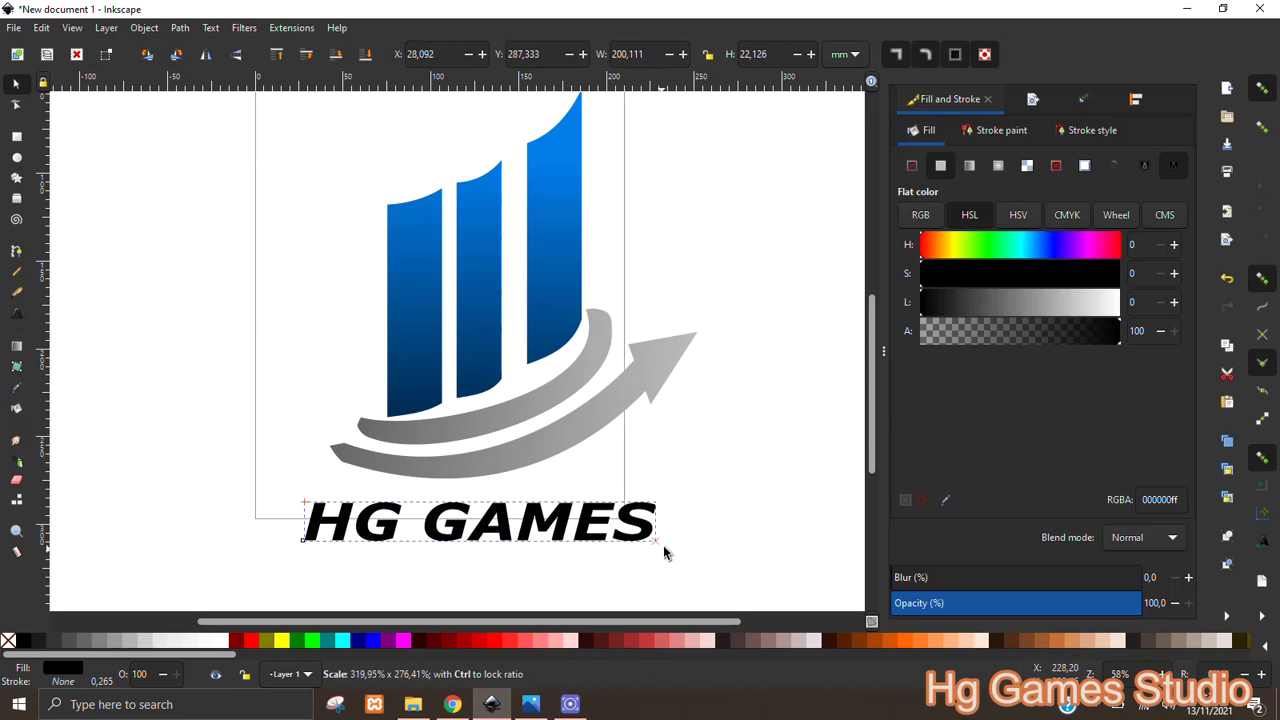
pyautogui.moveTo(507, 524); pyautogui.dragTo(513, 515)
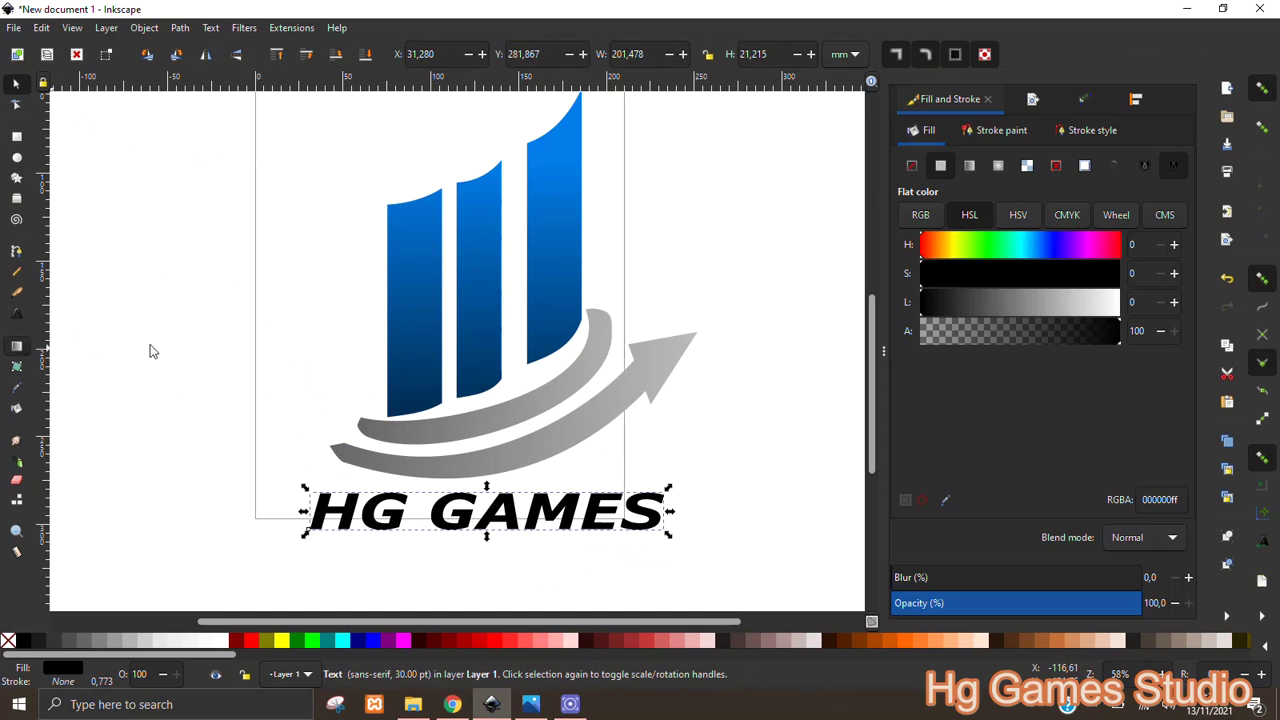
pyautogui.click(16, 346)
pyautogui.click(969, 165)
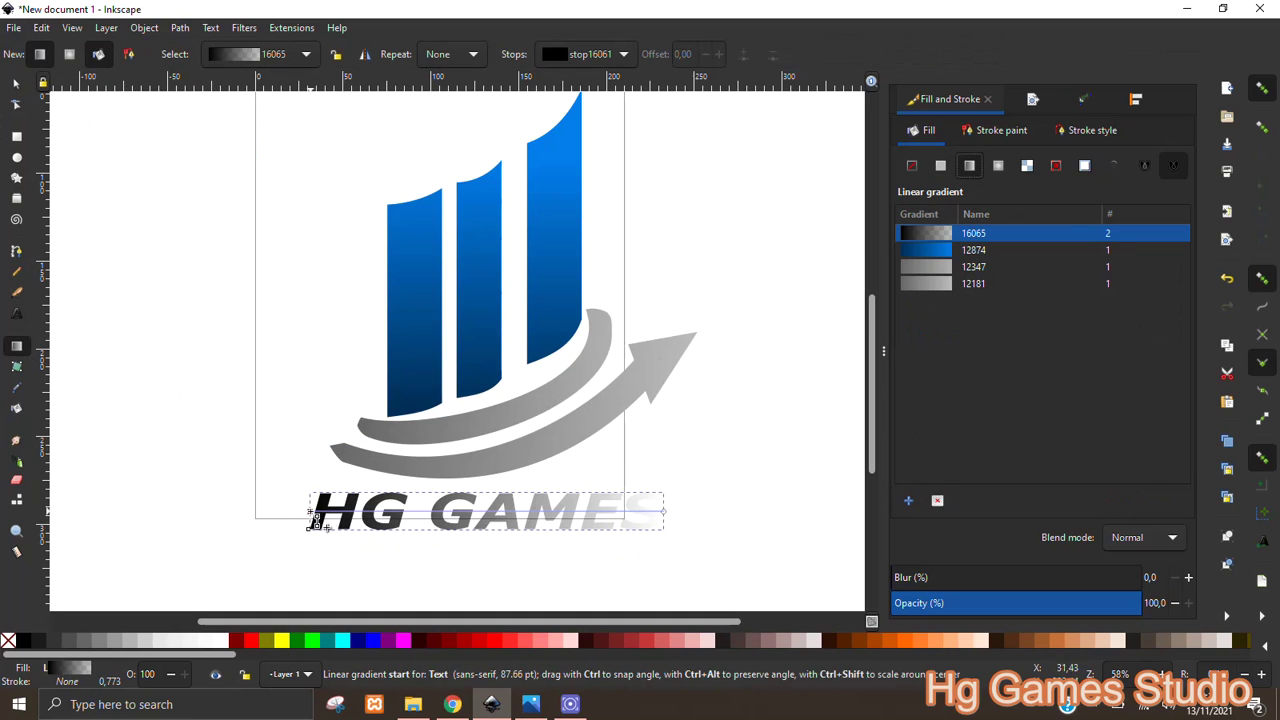
# Set the text gradient's start stop to dark maroon (4d0505ff)
pyautogui.click(311, 512)
pyautogui.click(1046, 278)
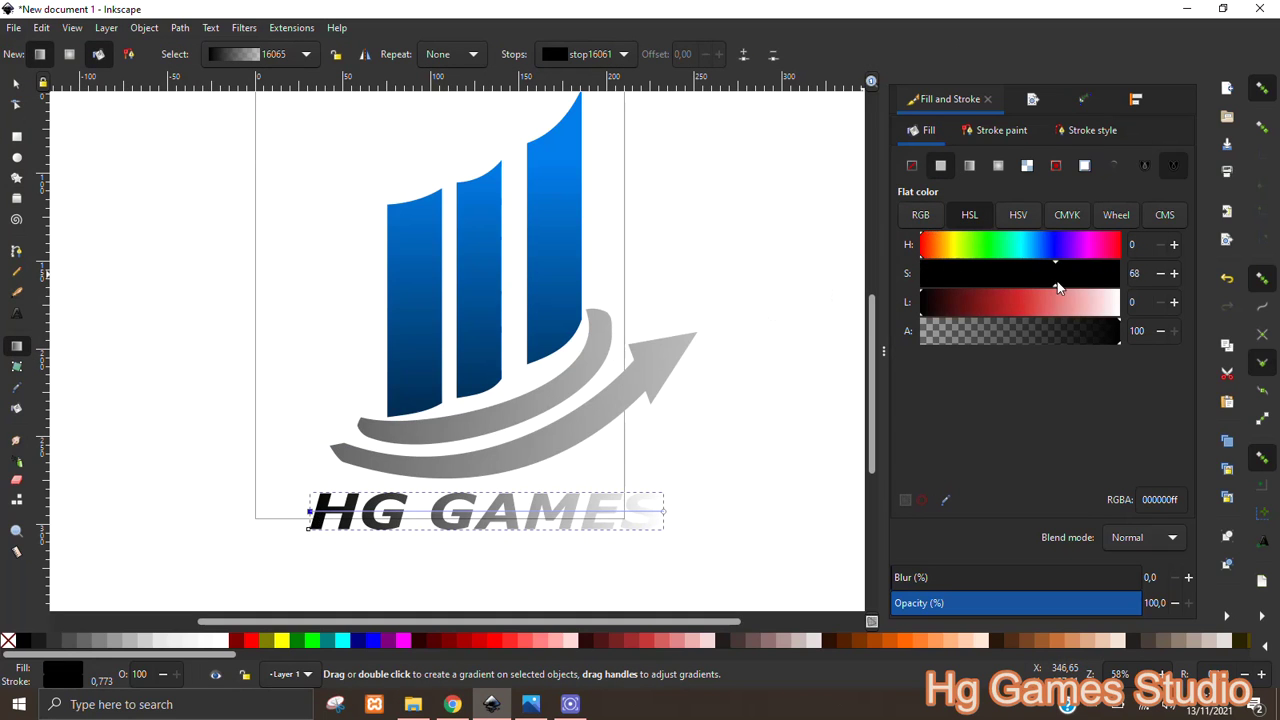
pyautogui.click(953, 311)
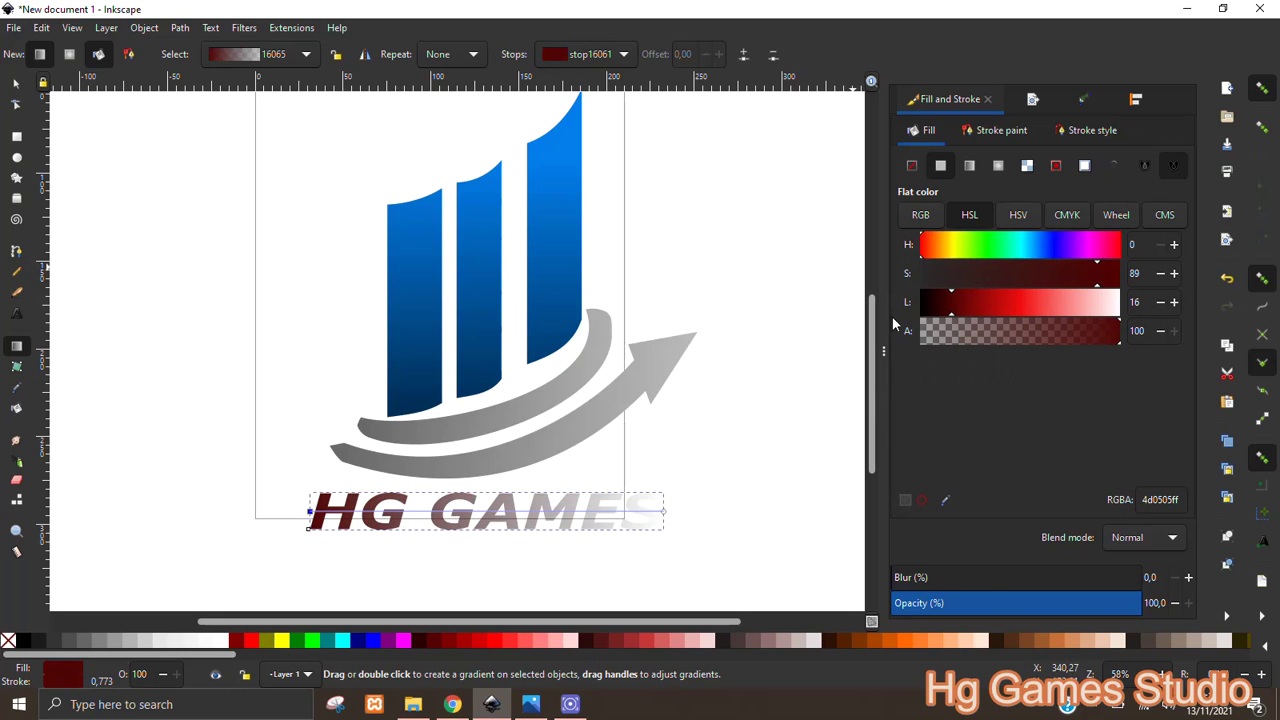
# Set the gradient's end stop to fully opaque light red (e97272ff)
pyautogui.click(663, 511)
pyautogui.click(1062, 277)
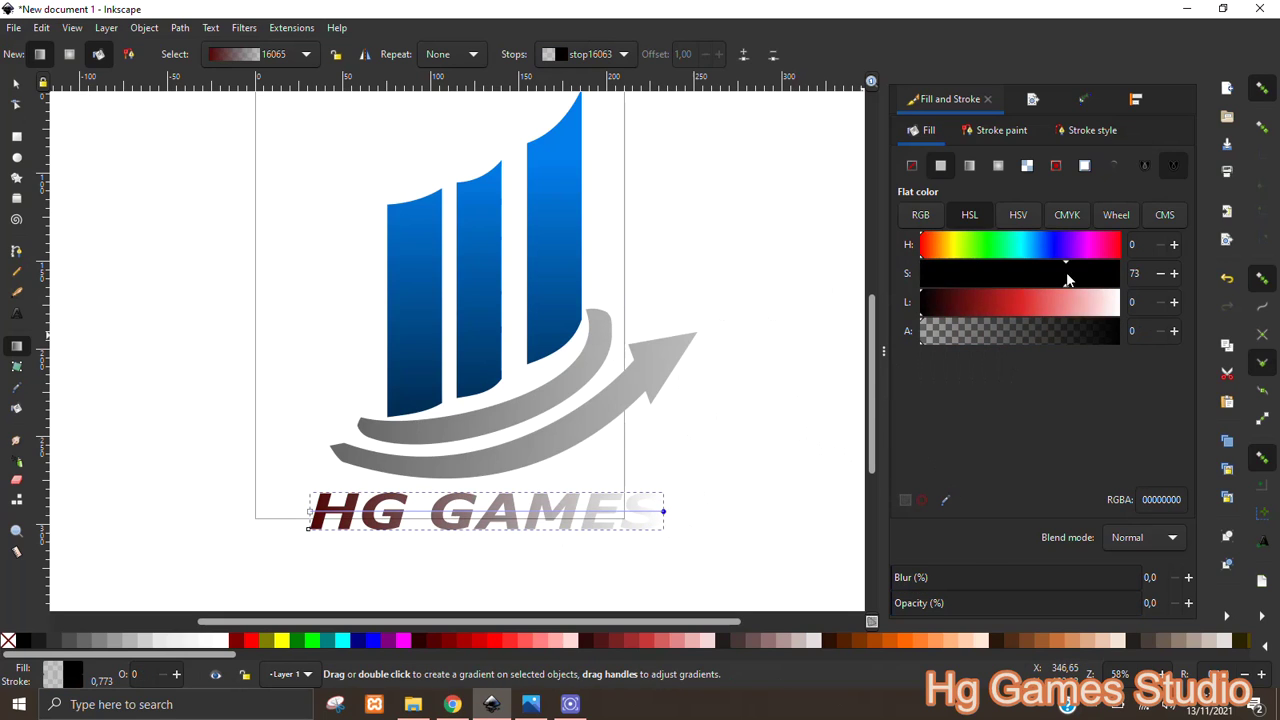
pyautogui.moveTo(908, 577)
pyautogui.mouseDown()
pyautogui.moveTo(1089, 577)
pyautogui.moveTo(857, 563)
pyautogui.mouseUp()
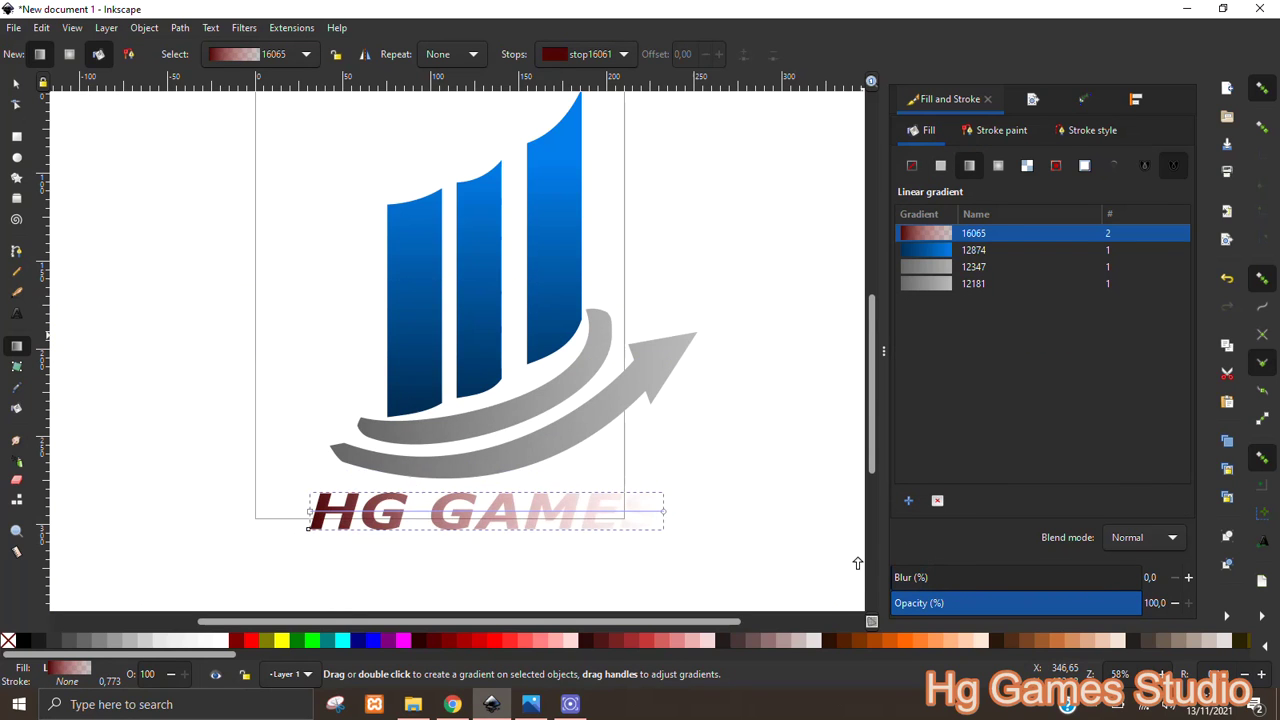
pyautogui.click(663, 511)
pyautogui.moveTo(916, 607); pyautogui.dragTo(1142, 603)
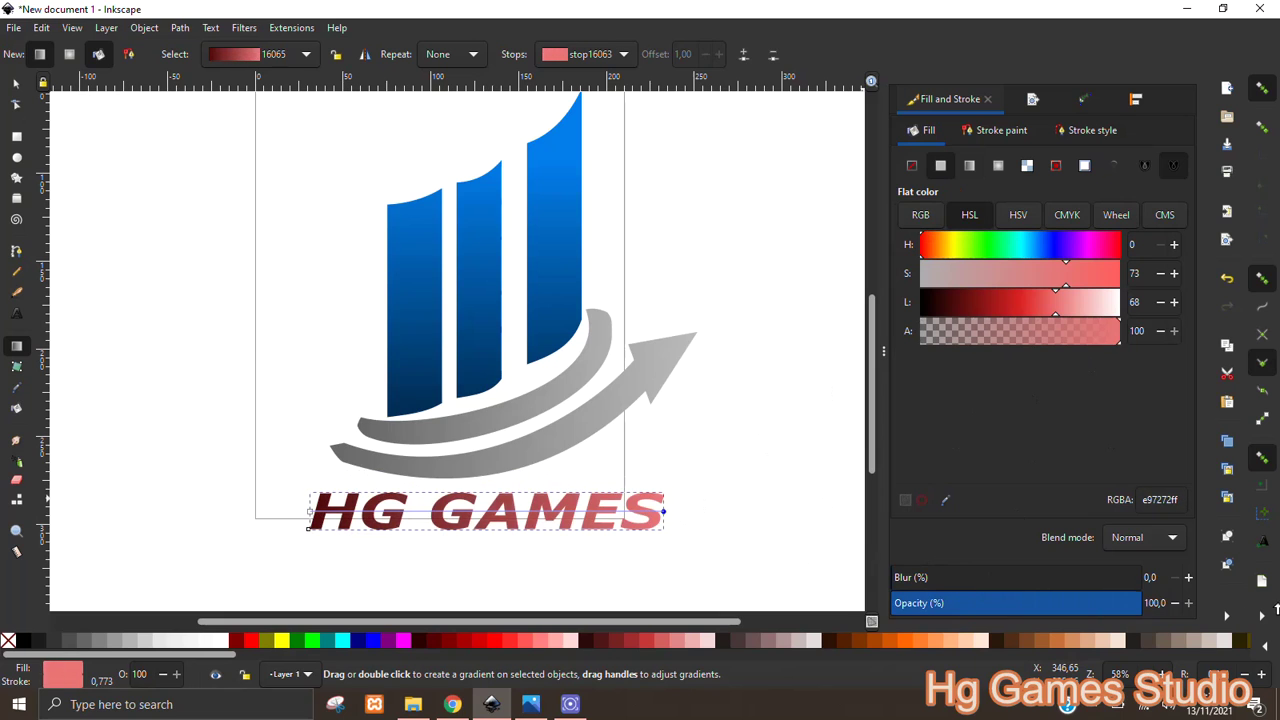
# Apply the red gradient across the whole HG GAMES text
pyautogui.click(17, 87)
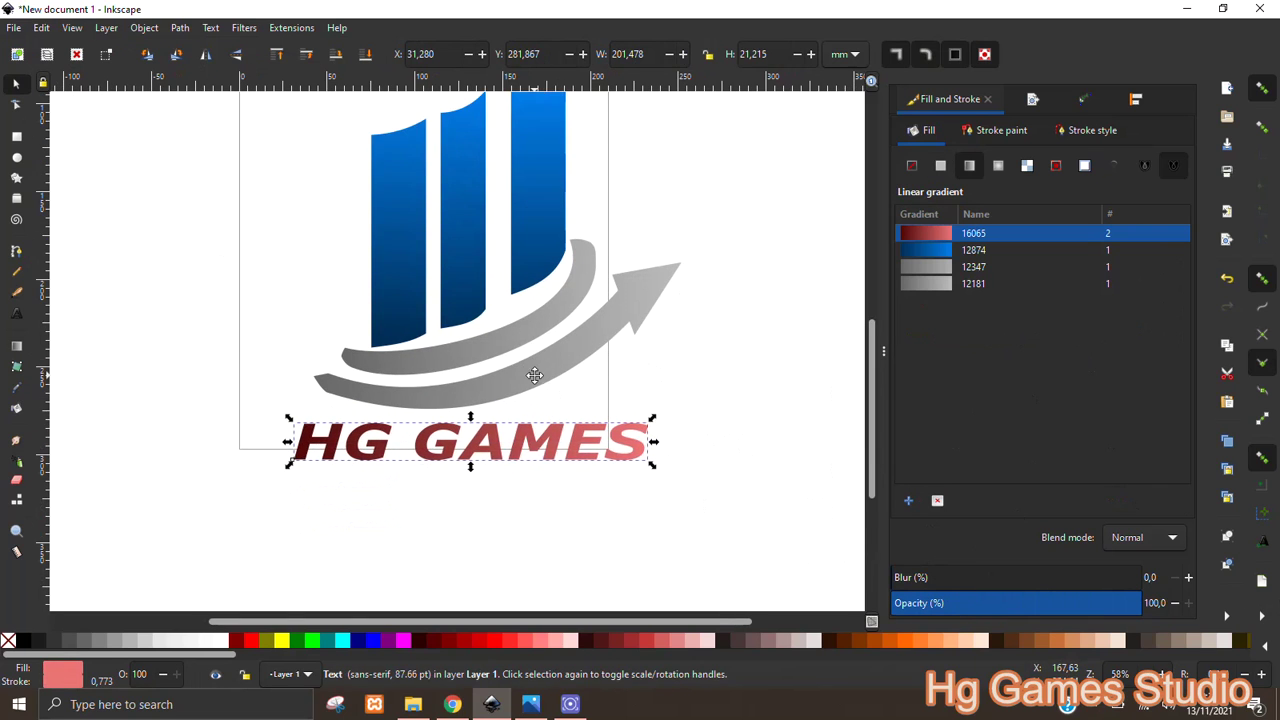
pyautogui.scroll(2, 534, 374)
pyautogui.keyDown('ctrl'); pyautogui.click(520, 457); pyautogui.keyUp('ctrl')
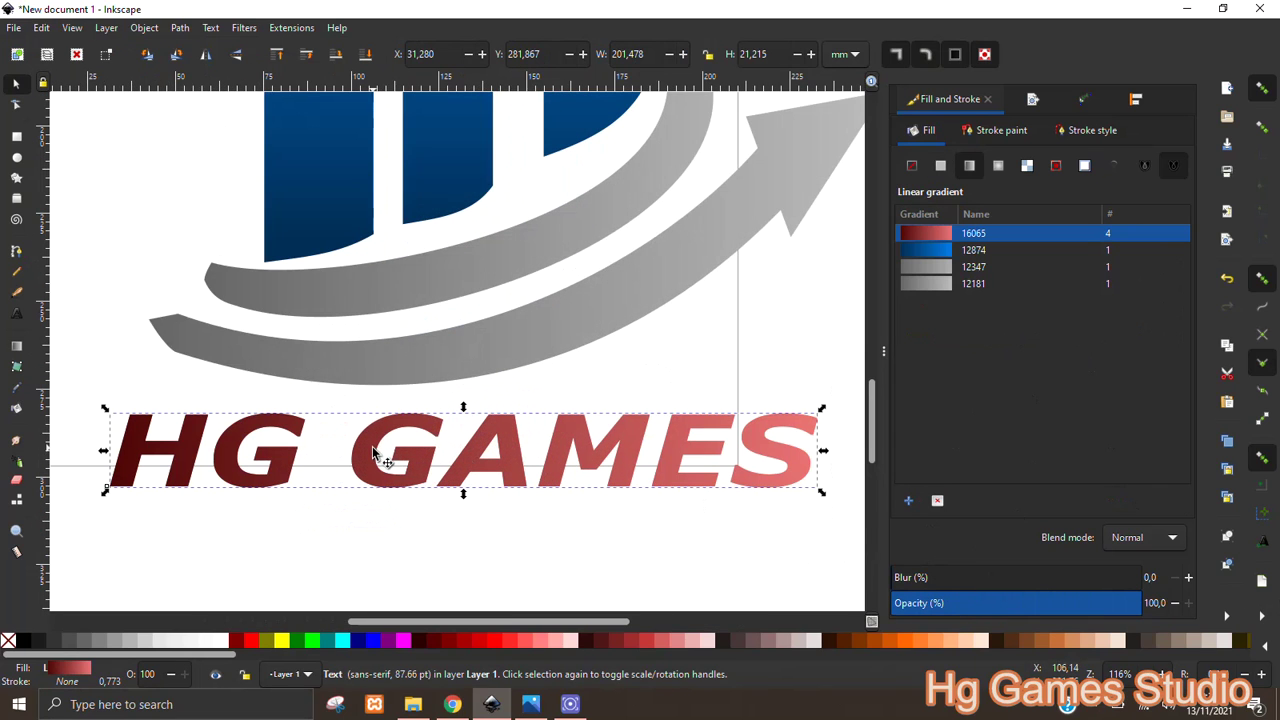
# Duplicate the text, fill the offset copy solid black, and send it behind as a shadow
pyautogui.hotkey('ctrl', 'd')
pyautogui.moveTo(383, 457); pyautogui.dragTo(398, 452)
pyautogui.click(940, 165)
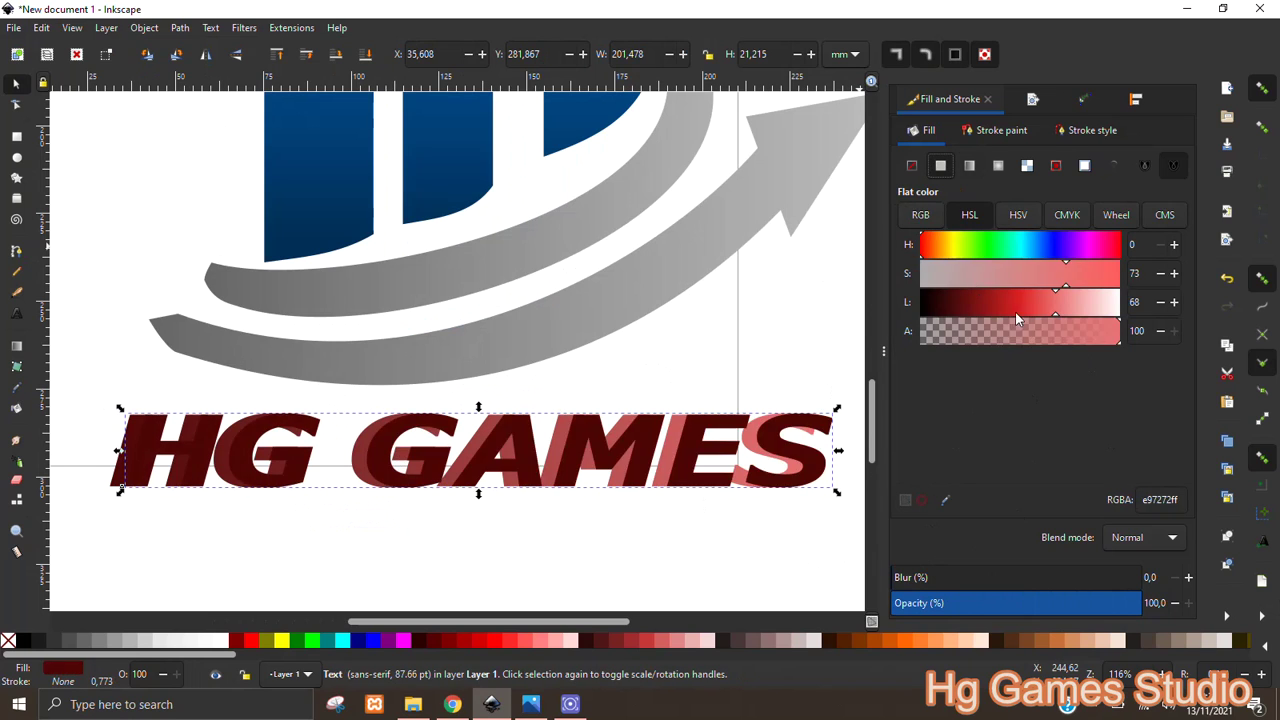
pyautogui.press('pagedown')
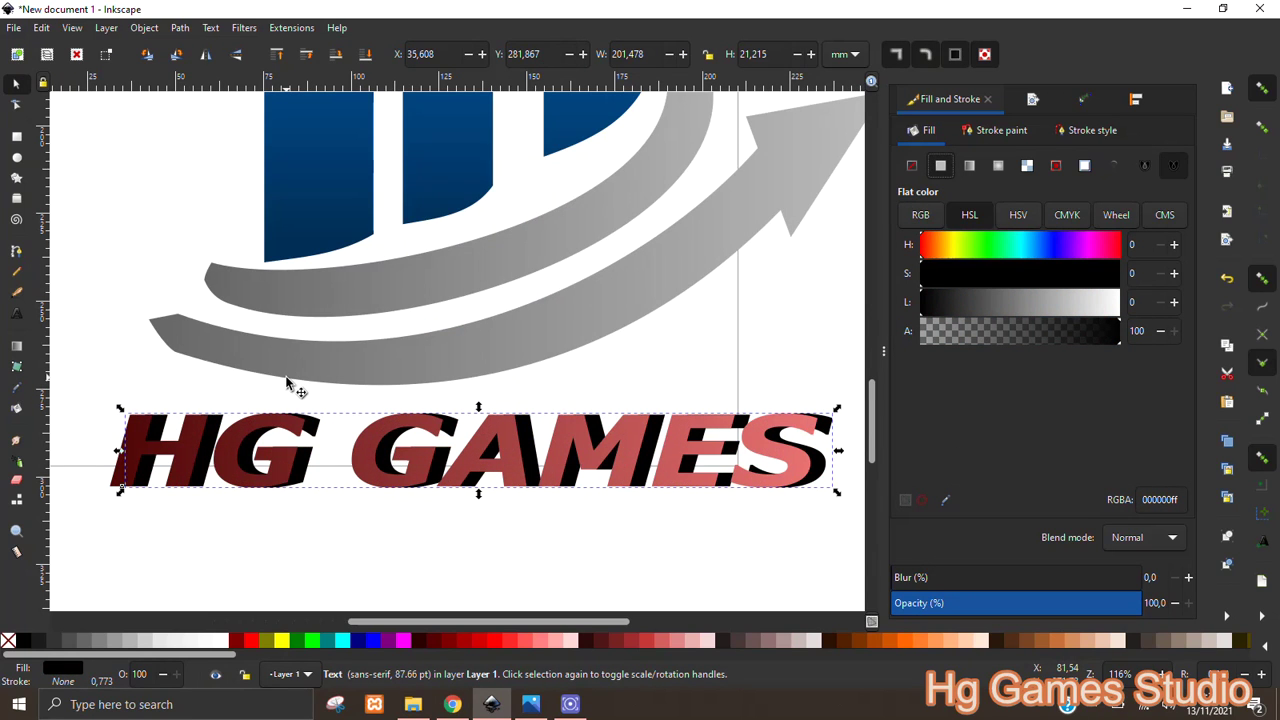
pyautogui.click(152, 532)
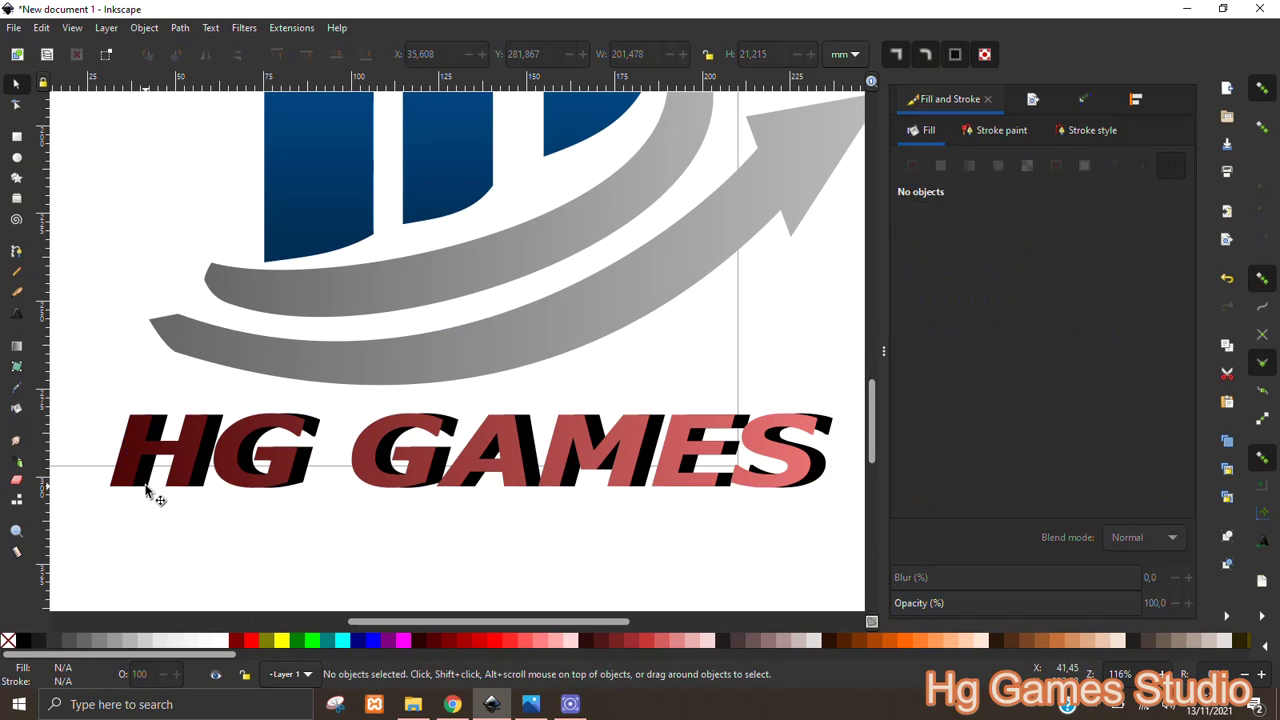
# Shift the front red-gradient text one arrow-key step to the right
pyautogui.click(158, 487)
pyautogui.press('Right')
pyautogui.press('Right')
pyautogui.press('Right')
pyautogui.keyDown('ctrl'); pyautogui.scroll(-1, 277, 543); pyautogui.keyUp('ctrl')
# Centre the HG GAMES text and blue bars on the vertical axis with Align and Distribute
pyautogui.moveTo(108, 412)
pyautogui.mouseDown()
pyautogui.moveTo(752, 543)
pyautogui.moveTo(760, 531)
pyautogui.mouseUp()
pyautogui.keyDown('shift'); pyautogui.click(486, 219); pyautogui.keyUp('shift')
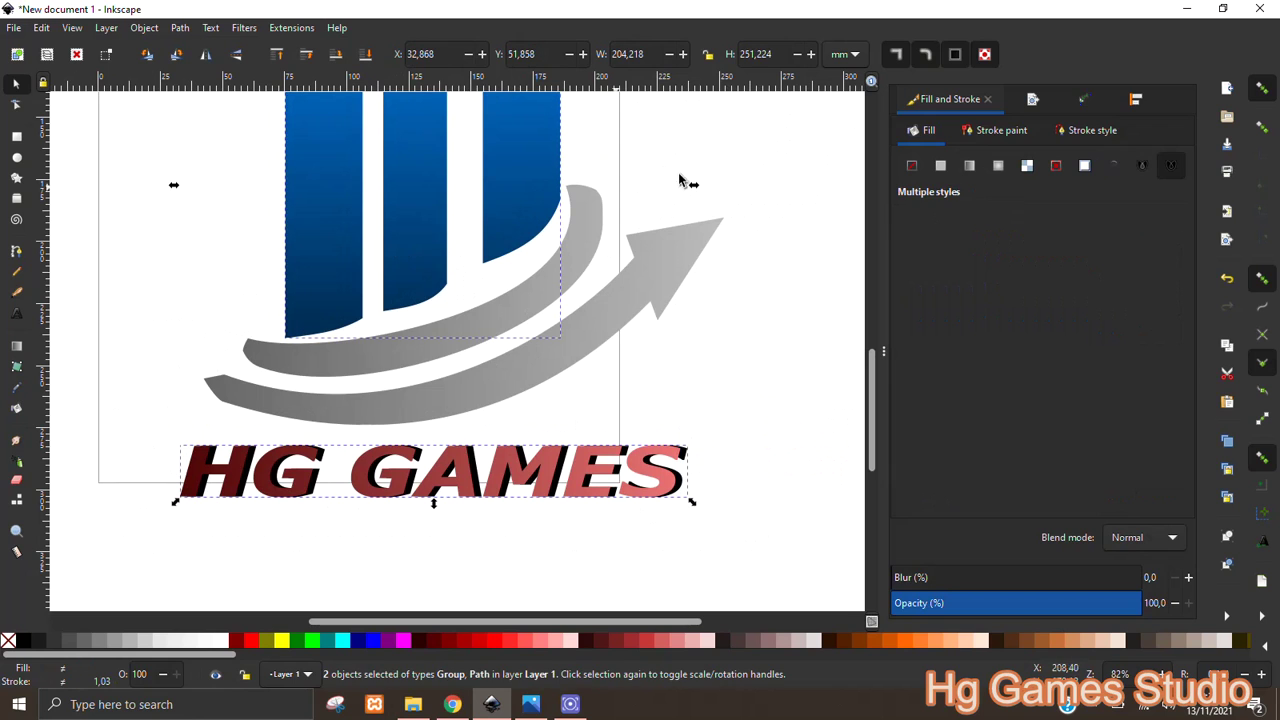
pyautogui.hotkey('ctrl', 'shift', 'a')
pyautogui.click(1072, 172)
pyautogui.click(683, 352)
# Zoom in and select the inner grey swoosh
pyautogui.keyDown('ctrl'); pyautogui.scroll(-4, 686, 394); pyautogui.keyUp('ctrl')
pyautogui.keyDown('ctrl'); pyautogui.scroll(2, 620, 393); pyautogui.keyUp('ctrl')
pyautogui.keyDown('ctrl'); pyautogui.scroll(1, 620, 393); pyautogui.keyUp('ctrl')
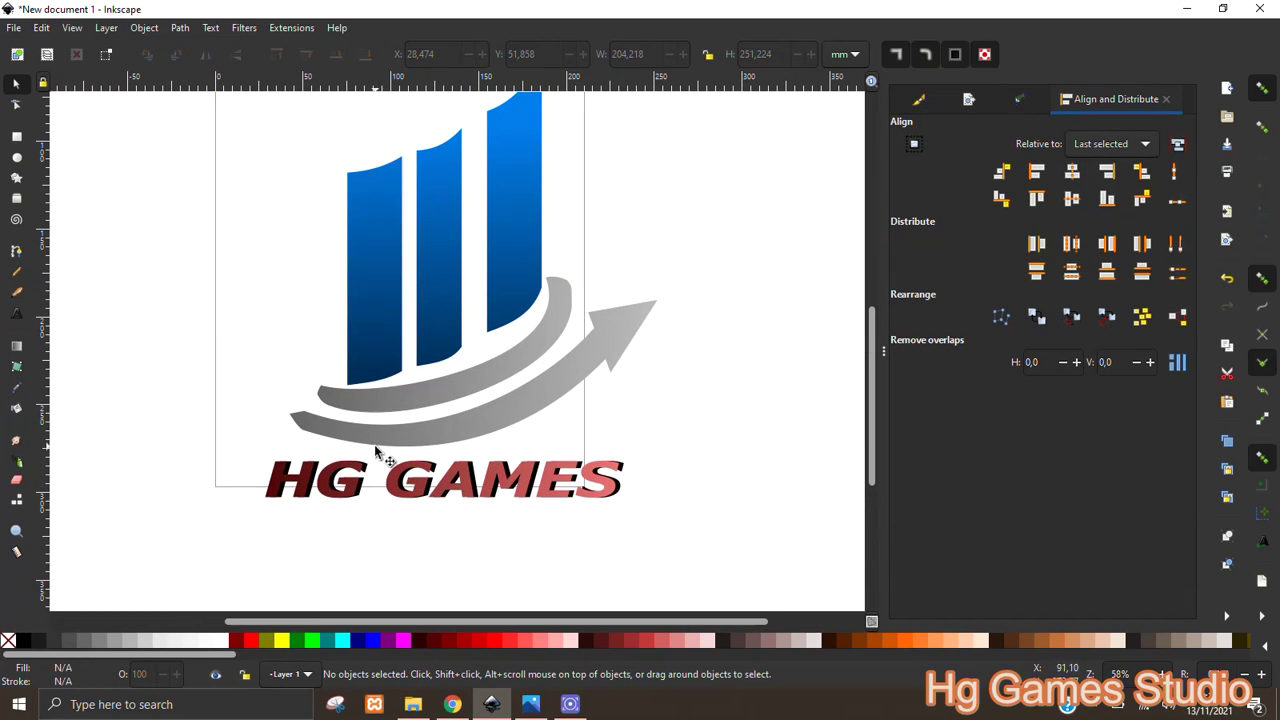
pyautogui.scroll(1, 447, 472)
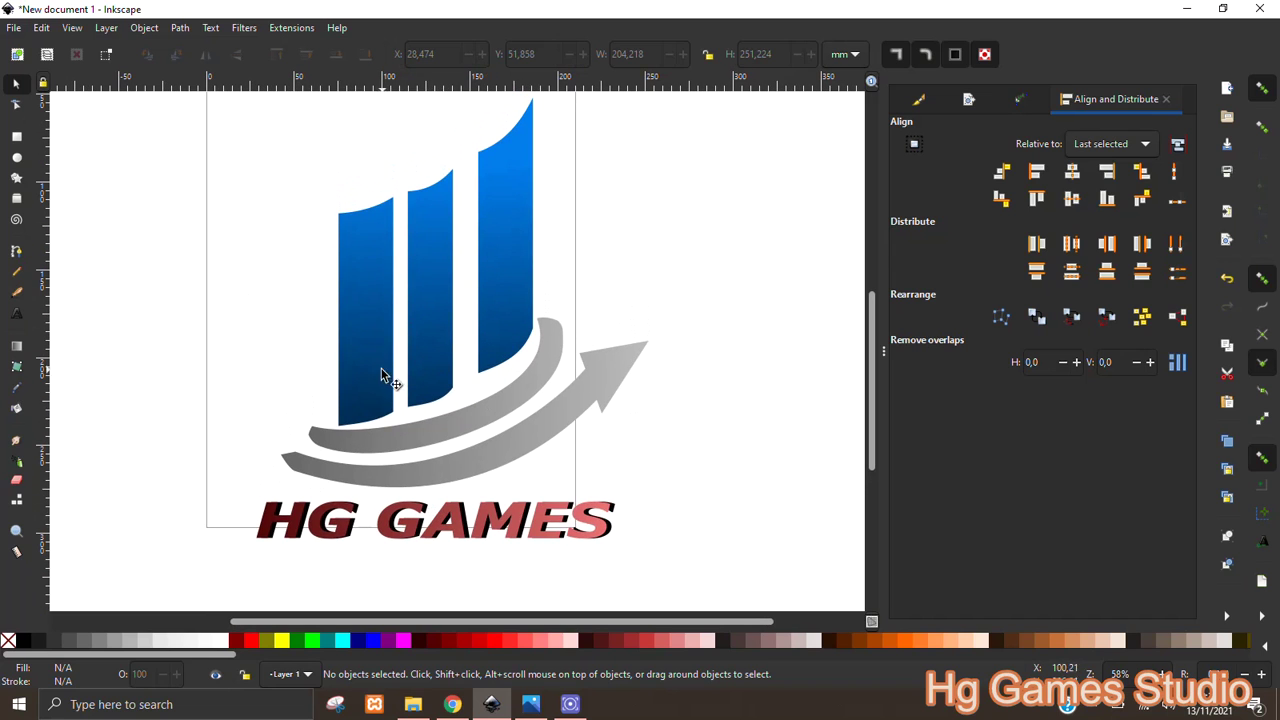
pyautogui.click(455, 437)
pyautogui.keyDown('ctrl'); pyautogui.scroll(1, 455, 437); pyautogui.keyUp('ctrl')
# Switch to the Node tool and smooth the curve at the swoosh's left tip
pyautogui.keyDown('ctrl'); pyautogui.scroll(2, 455, 437); pyautogui.keyUp('ctrl')
pyautogui.press('n')
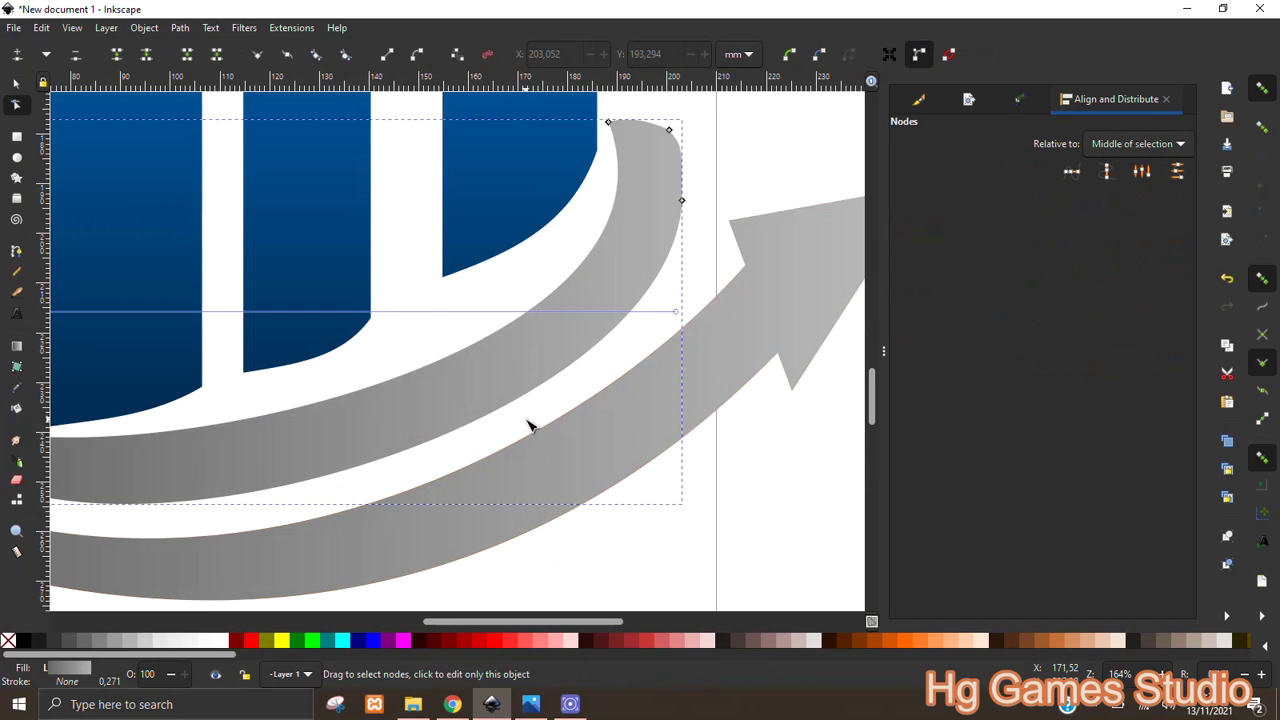
pyautogui.keyDown('ctrl'); pyautogui.scroll(-3, 527, 417); pyautogui.keyUp('ctrl')
pyautogui.keyDown('ctrl'); pyautogui.scroll(1, 466, 451); pyautogui.keyUp('ctrl')
pyautogui.scroll(-1, 223, 423)
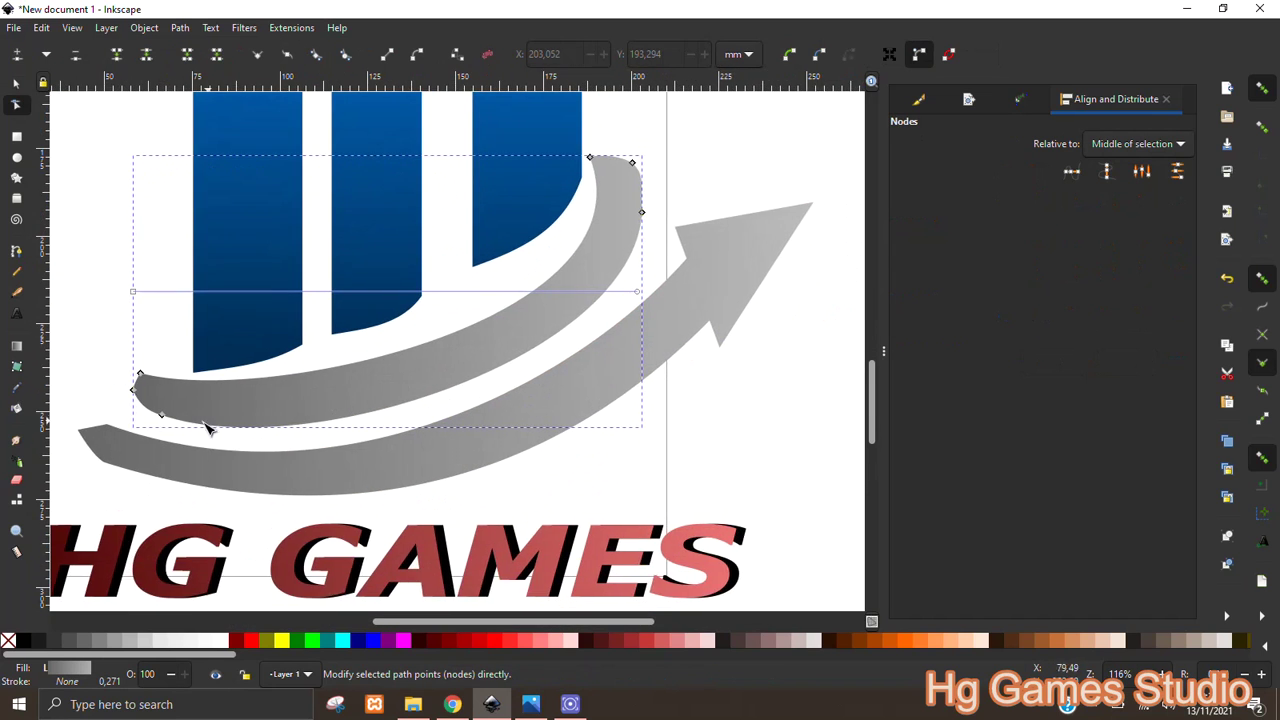
pyautogui.keyDown('ctrl'); pyautogui.scroll(2, 145, 425); pyautogui.keyUp('ctrl')
pyautogui.keyDown('ctrl'); pyautogui.scroll(4, 145, 425); pyautogui.keyUp('ctrl')
pyautogui.click(248, 385)
pyautogui.moveTo(119, 324); pyautogui.dragTo(137, 315)
pyautogui.moveTo(165, 362); pyautogui.dragTo(166, 346)
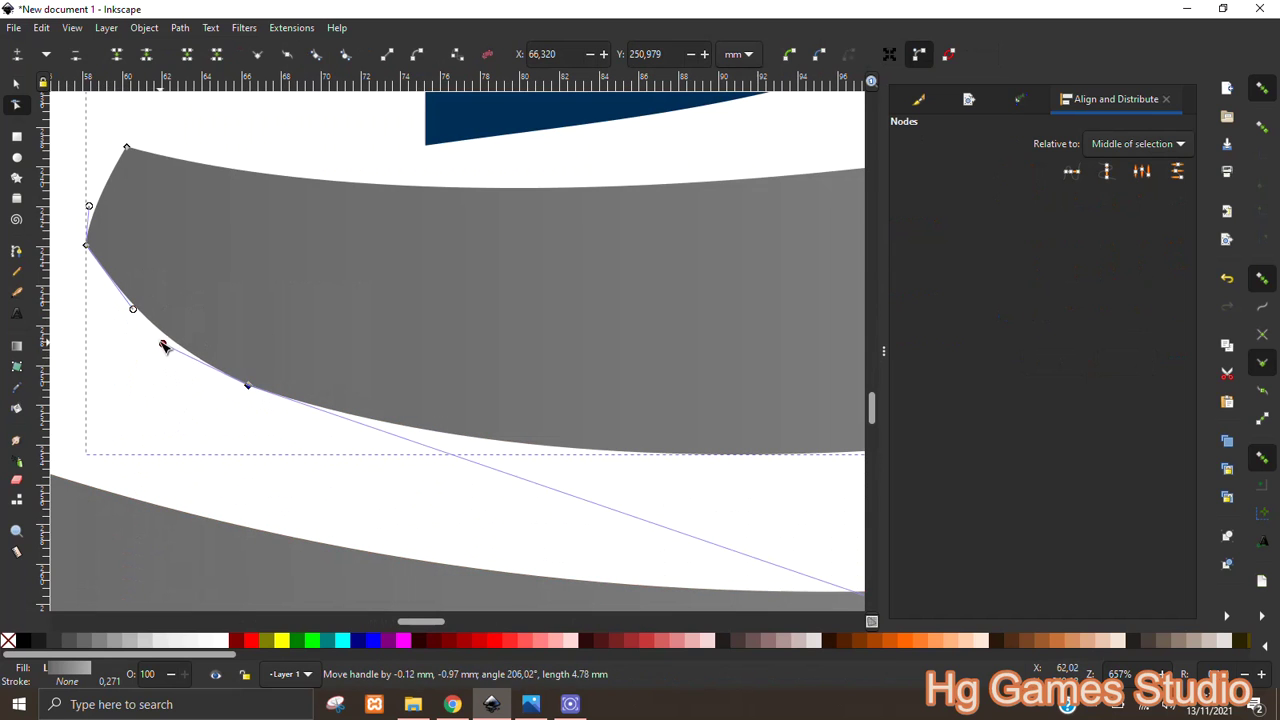
# Curve the swoosh's upper-right end outward and tweak its top-right corner
pyautogui.keyDown('ctrl'); pyautogui.scroll(-2, 537, 349); pyautogui.keyUp('ctrl')
pyautogui.keyDown('ctrl'); pyautogui.scroll(1, 505, 377); pyautogui.keyUp('ctrl')
pyautogui.keyDown('ctrl'); pyautogui.scroll(-2, 429, 466); pyautogui.keyUp('ctrl')
pyautogui.keyDown('ctrl'); pyautogui.scroll(-2, 600, 360); pyautogui.keyUp('ctrl')
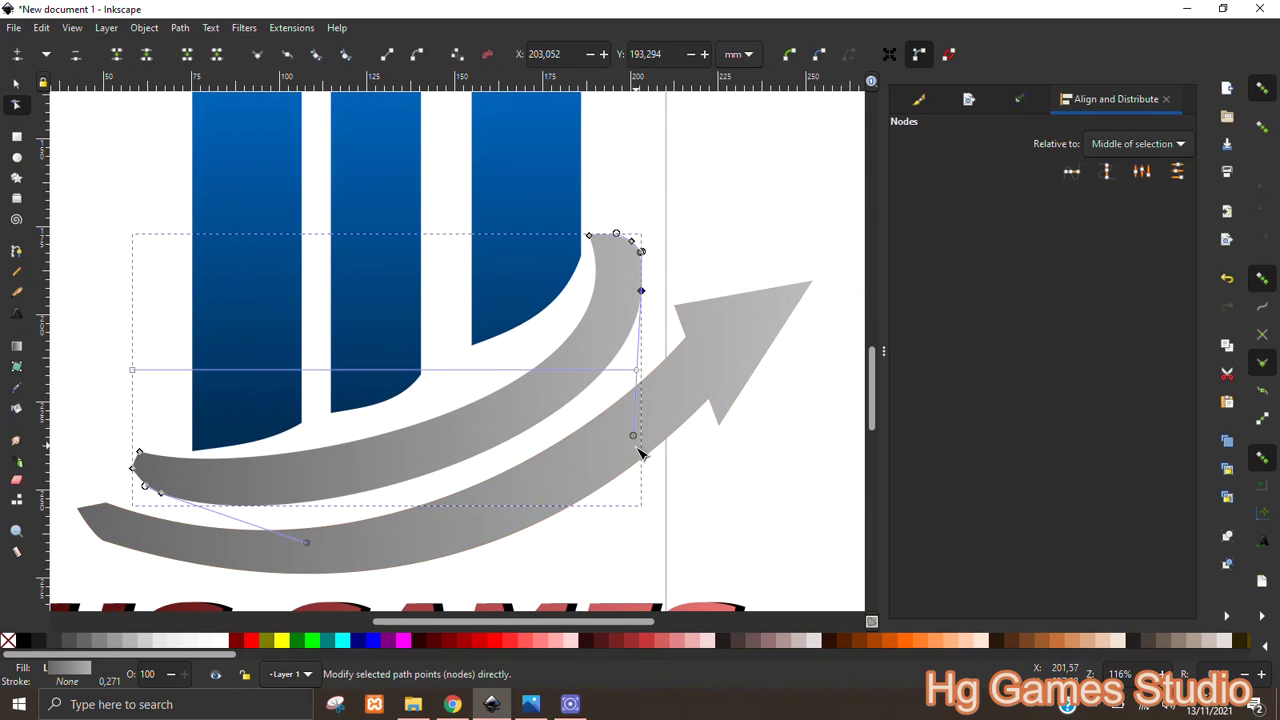
pyautogui.keyDown('ctrl'); pyautogui.scroll(2, 637, 420); pyautogui.keyUp('ctrl')
pyautogui.moveTo(632, 413); pyautogui.dragTo(677, 438)
pyautogui.keyDown('ctrl'); pyautogui.scroll(-2, 680, 437); pyautogui.keyUp('ctrl')
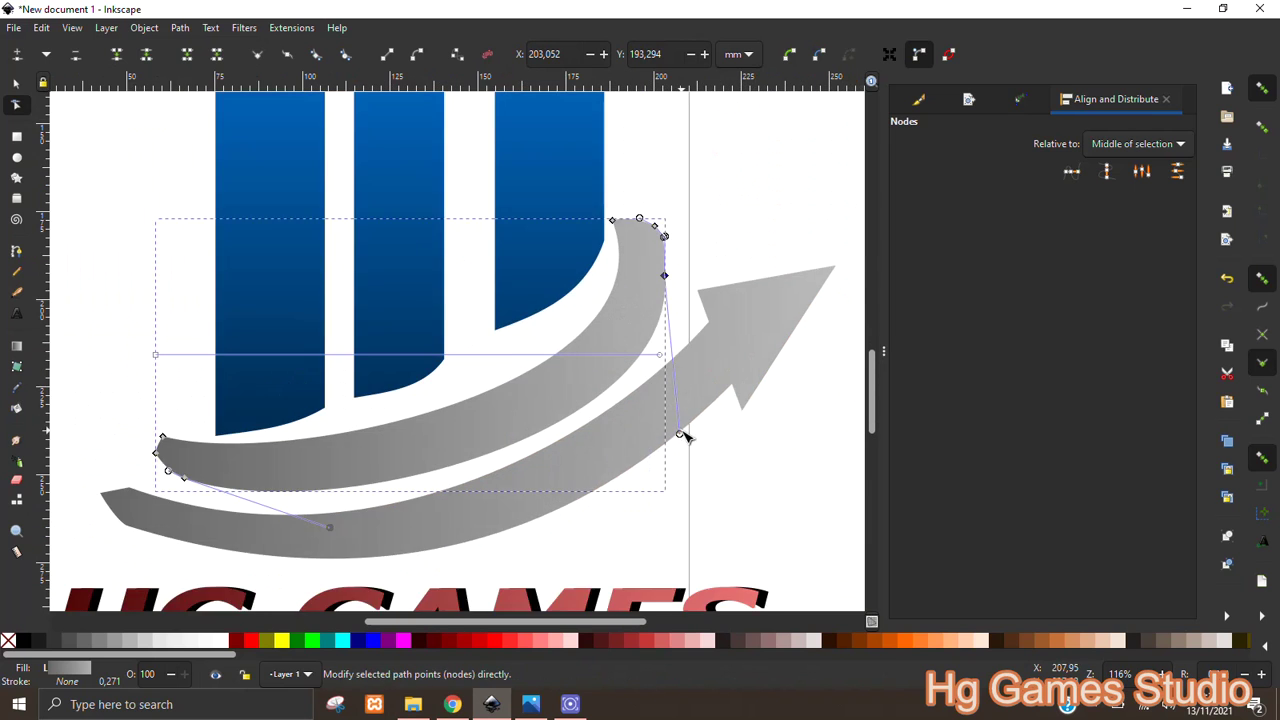
pyautogui.keyDown('ctrl'); pyautogui.scroll(8, 640, 347); pyautogui.keyUp('ctrl')
pyautogui.keyDown('ctrl'); pyautogui.scroll(-4, 640, 347); pyautogui.keyUp('ctrl')
pyautogui.moveTo(582, 350); pyautogui.dragTo(574, 360)
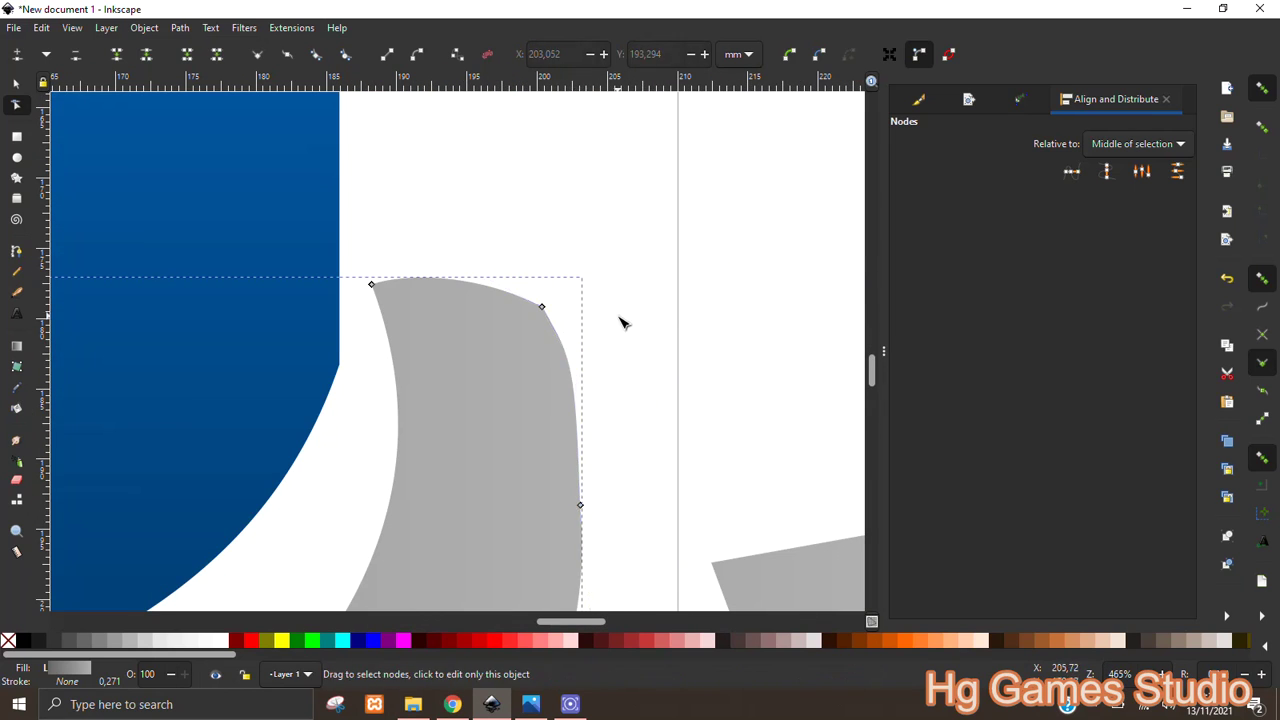
pyautogui.keyDown('ctrl'); pyautogui.scroll(-5, 621, 323); pyautogui.keyUp('ctrl')
pyautogui.keyDown('ctrl'); pyautogui.scroll(3, 651, 329); pyautogui.keyUp('ctrl')
pyautogui.keyDown('ctrl'); pyautogui.scroll(-3, 620, 380); pyautogui.keyUp('ctrl')
# Move the swoosh's top-right and right-edge nodes rightward and adjust a curve handle
pyautogui.keyDown('ctrl'); pyautogui.scroll(2, 573, 415); pyautogui.keyUp('ctrl')
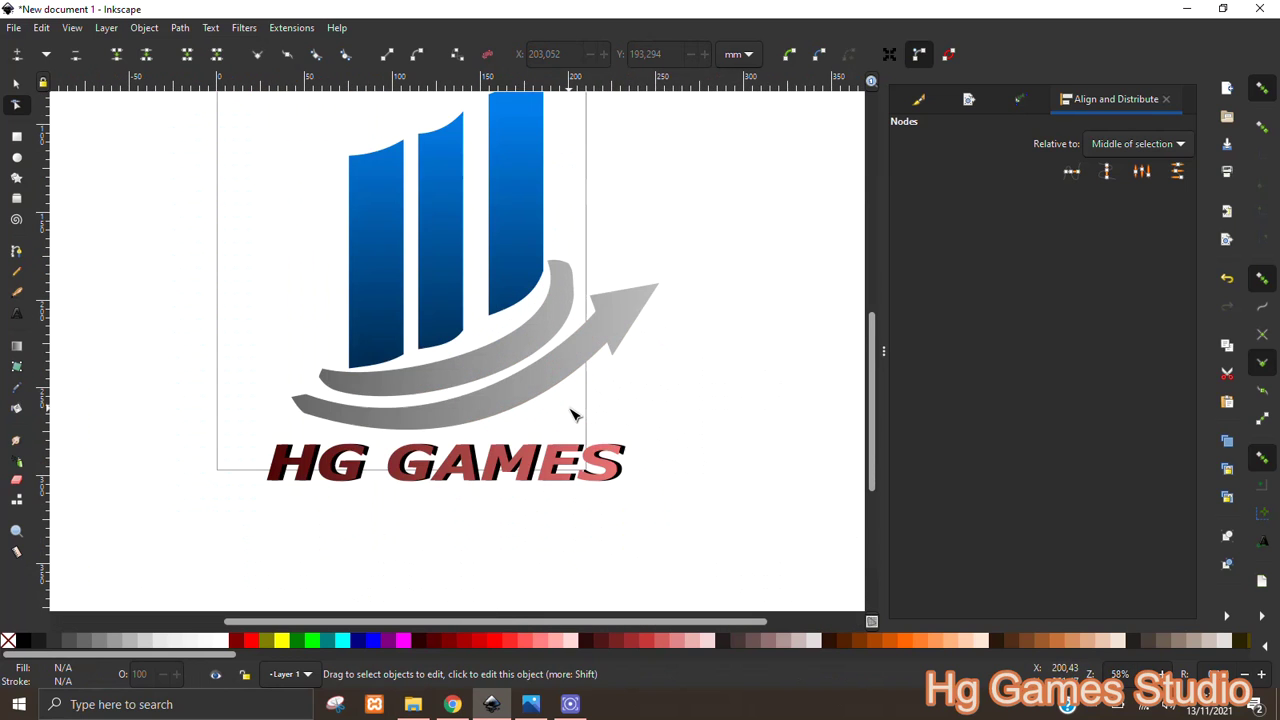
pyautogui.click(472, 357)
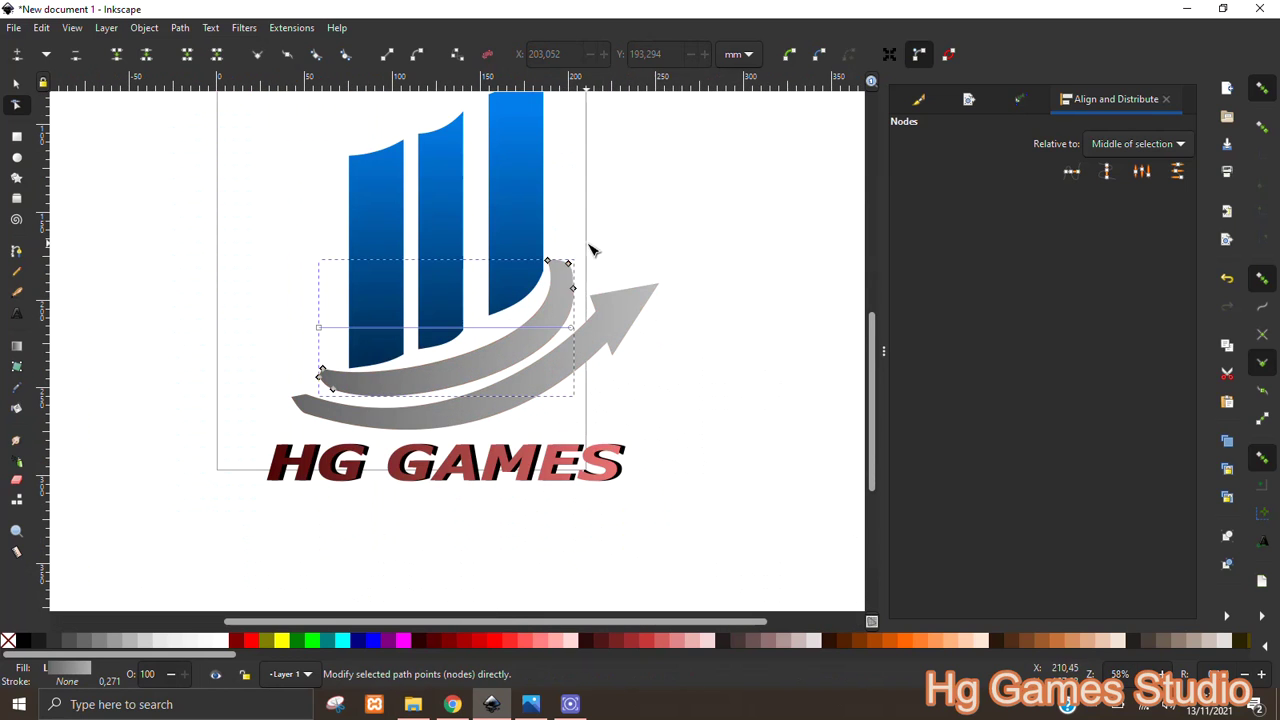
pyautogui.keyDown('ctrl'); pyautogui.scroll(2, 535, 275); pyautogui.keyUp('ctrl')
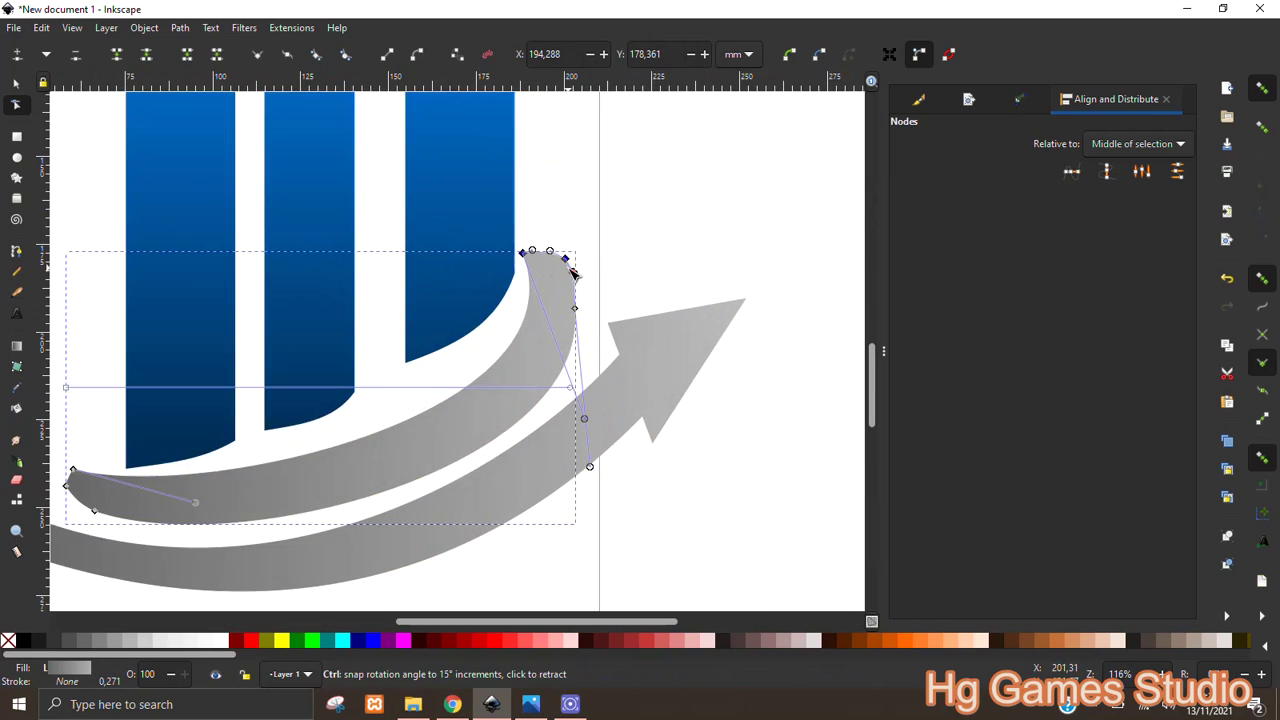
pyautogui.keyDown('ctrl'); pyautogui.scroll(1, 550, 268); pyautogui.keyUp('ctrl')
pyautogui.keyDown('ctrl'); pyautogui.scroll(1, 565, 260); pyautogui.keyUp('ctrl')
pyautogui.moveTo(566, 256); pyautogui.dragTo(584, 252)
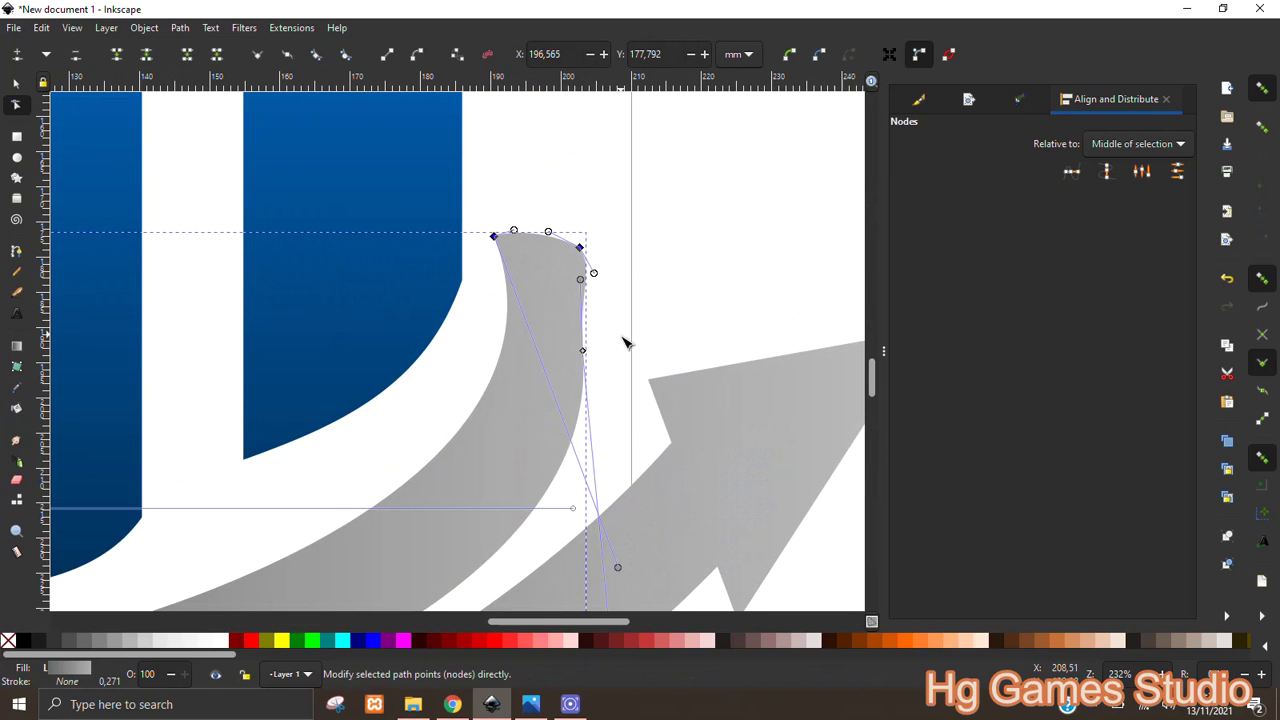
pyautogui.moveTo(583, 350); pyautogui.dragTo(604, 351)
pyautogui.moveTo(603, 279); pyautogui.dragTo(601, 283)
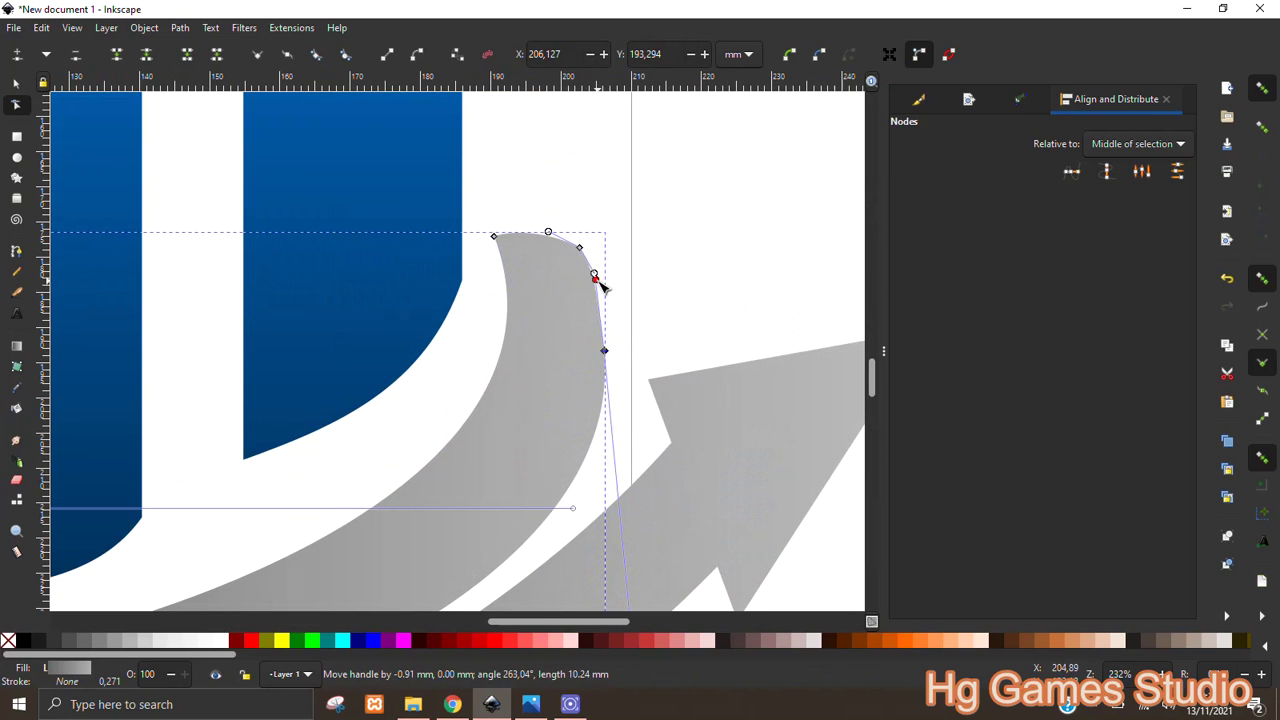
# Deselect, then reselect the node on the swoosh's right edge
pyautogui.click(660, 252)
pyautogui.click(604, 350)
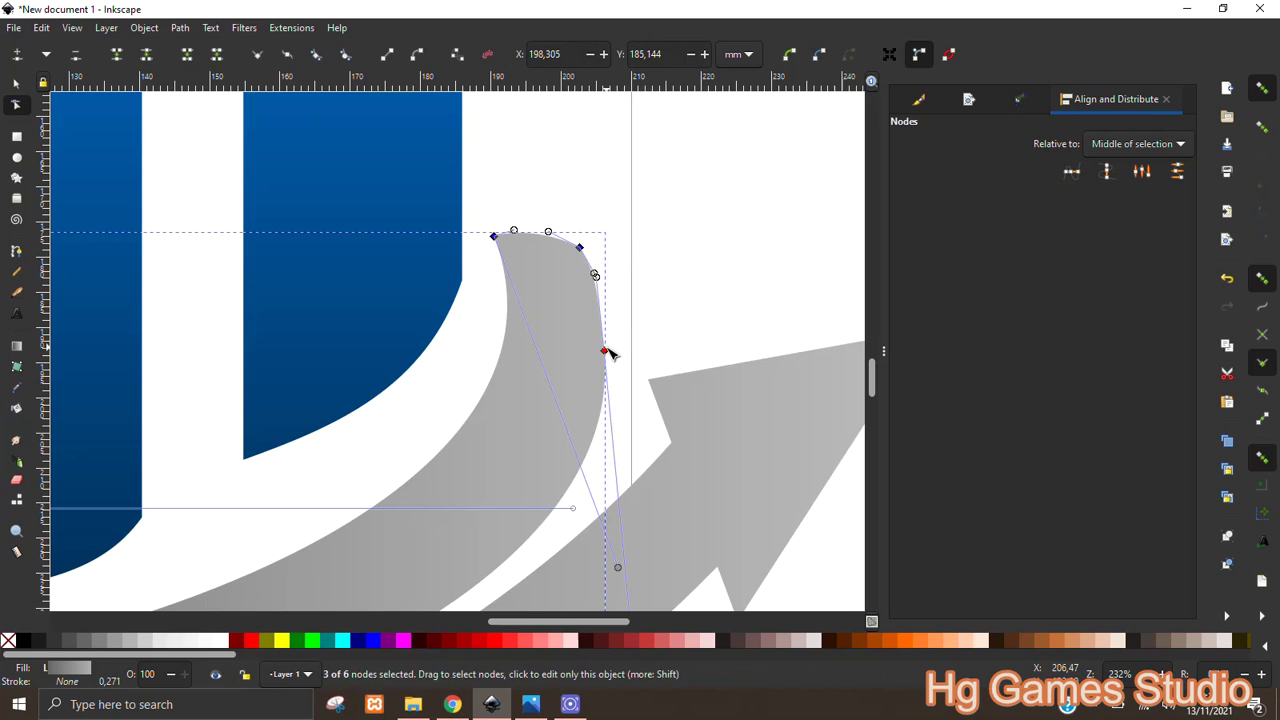
pyautogui.scroll(2, 583, 377)
pyautogui.scroll(-2, 590, 370)
pyautogui.click(597, 369)
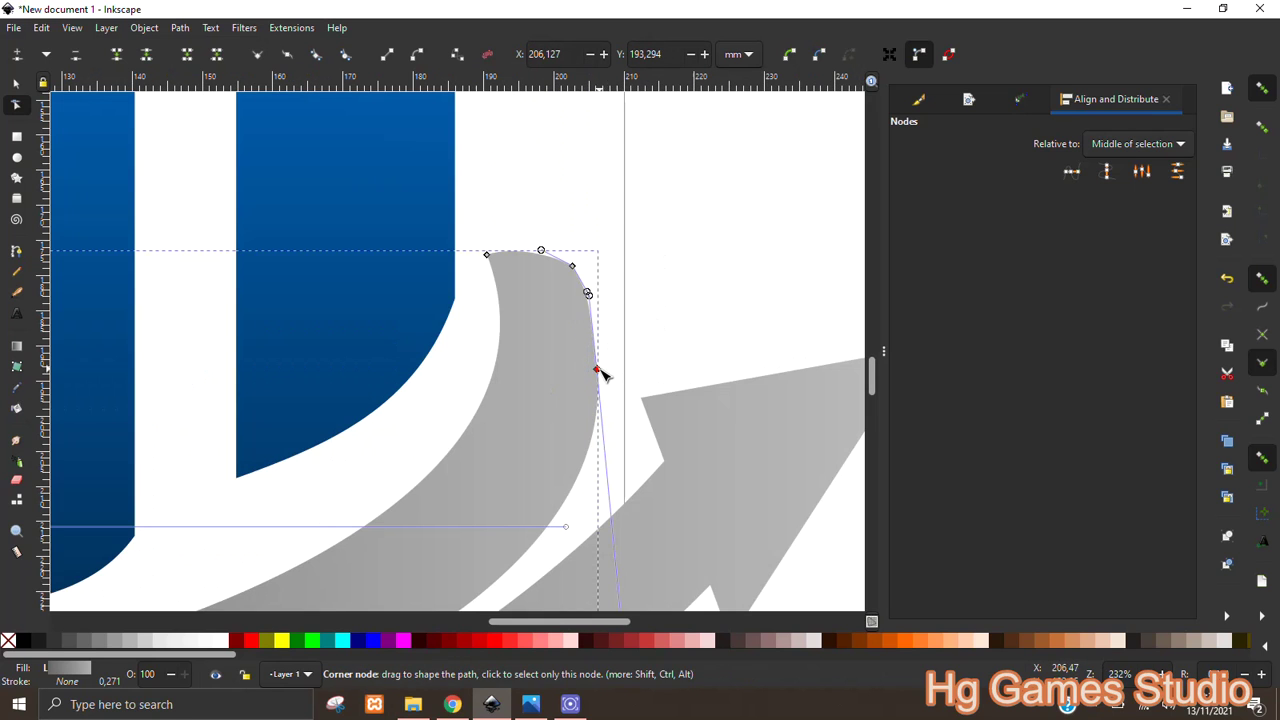
# Zoom out and stretch the whole grey arrowhead further to the right
pyautogui.press('5')
pyautogui.click(648, 410)
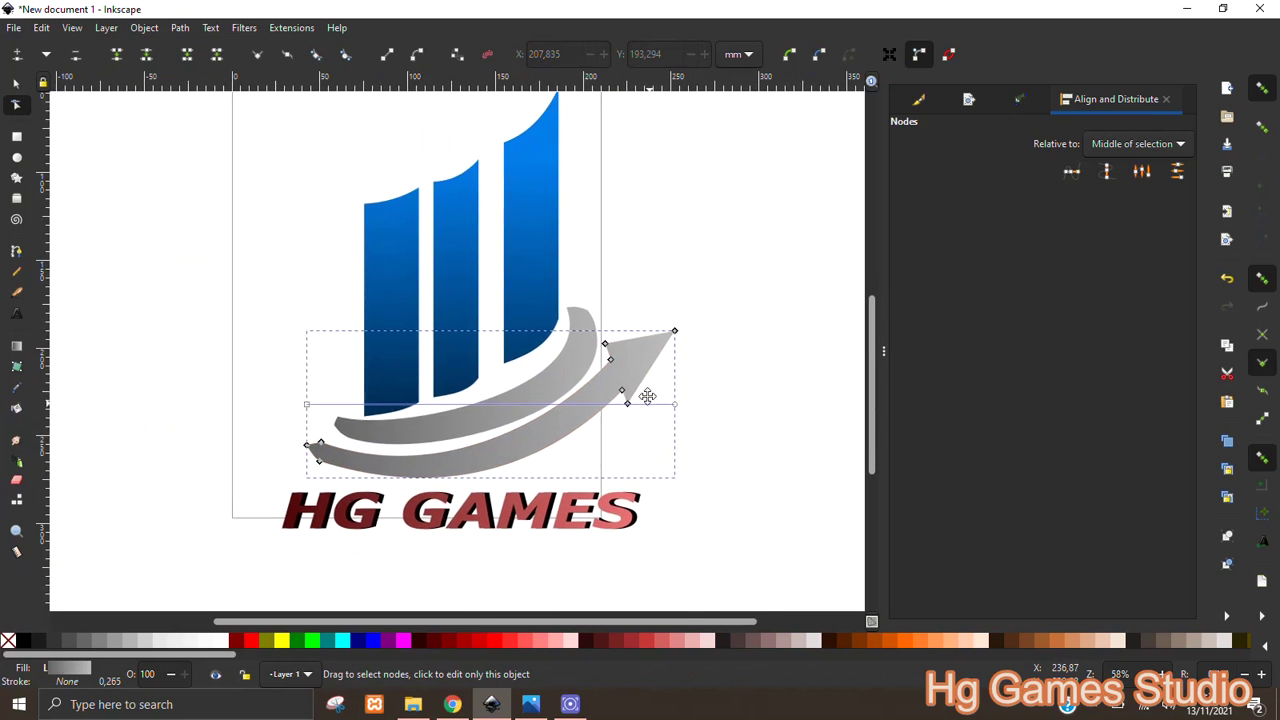
pyautogui.scroll(2, 630, 415)
pyautogui.hotkey('ctrl', 'a')
pyautogui.moveTo(621, 370); pyautogui.dragTo(650, 371)
pyautogui.click(620, 440)
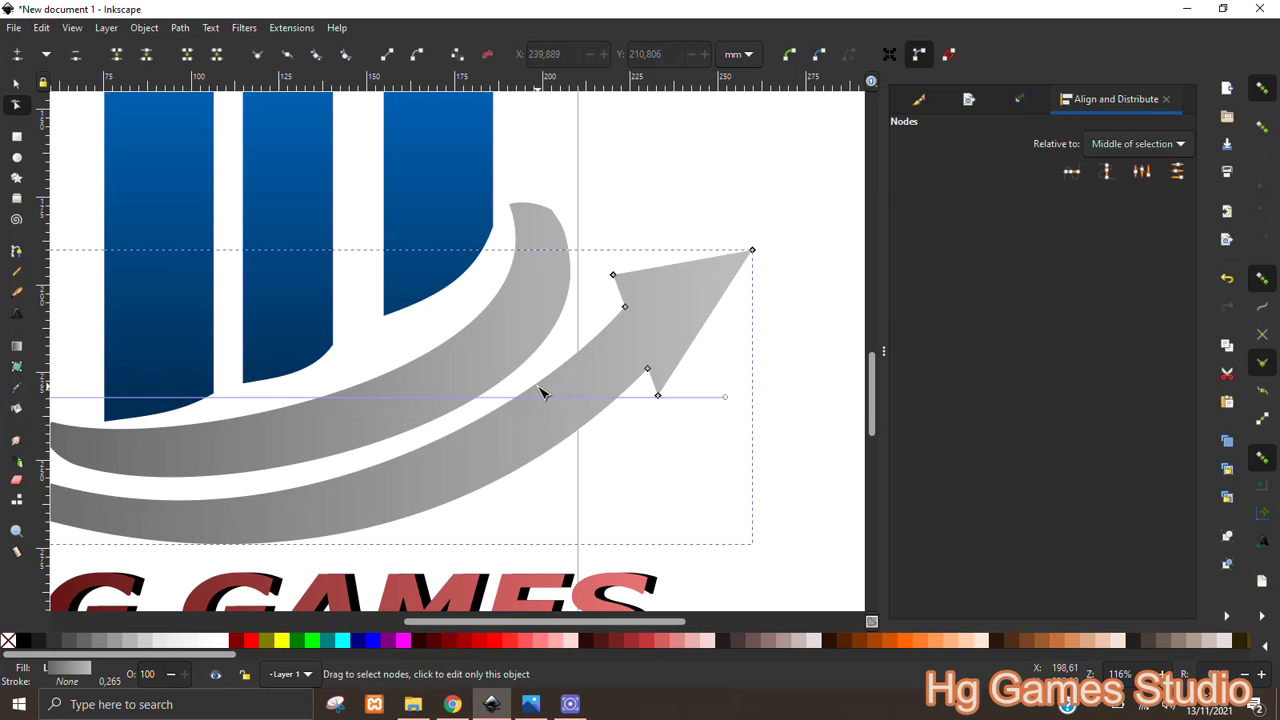
# Reshape the arrow shaft's curve and pull the lower barb down-right
pyautogui.moveTo(541, 400)
pyautogui.mouseDown()
pyautogui.moveTo(530, 465)
pyautogui.moveTo(482, 570)
pyautogui.mouseUp()
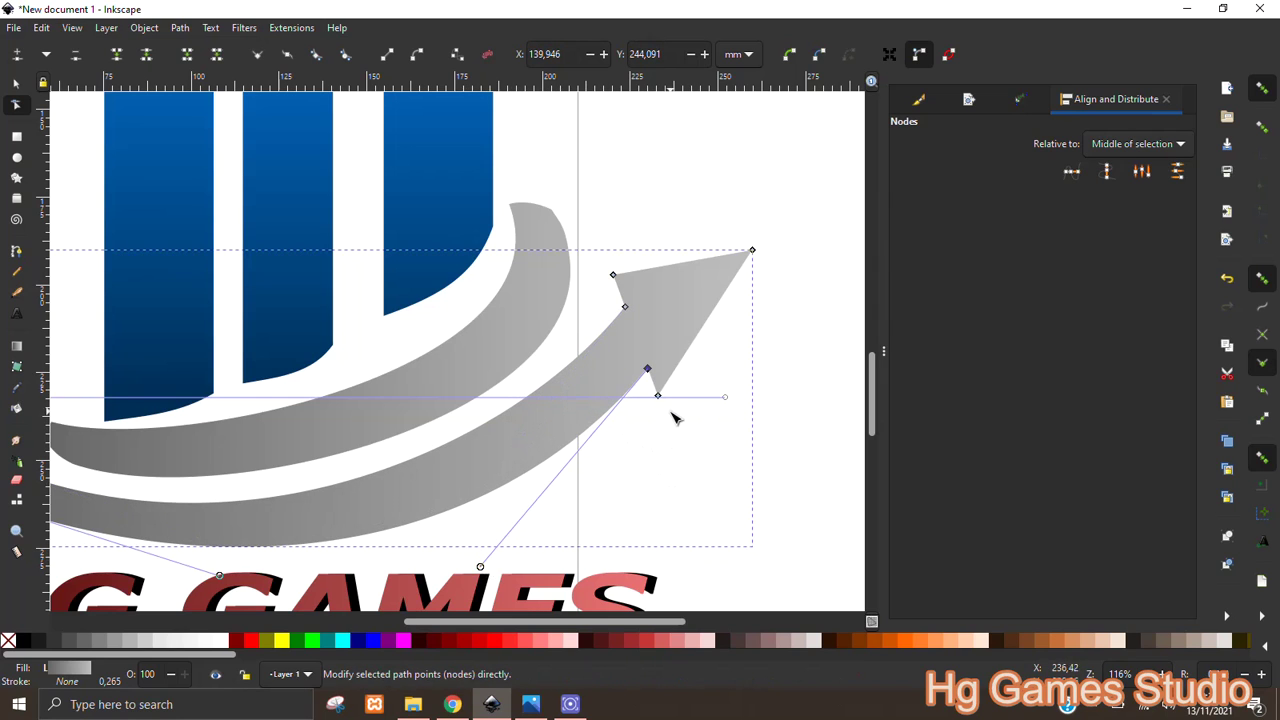
pyautogui.moveTo(657, 395); pyautogui.dragTo(669, 404)
pyautogui.click(757, 357)
pyautogui.scroll(-4, 757, 357)
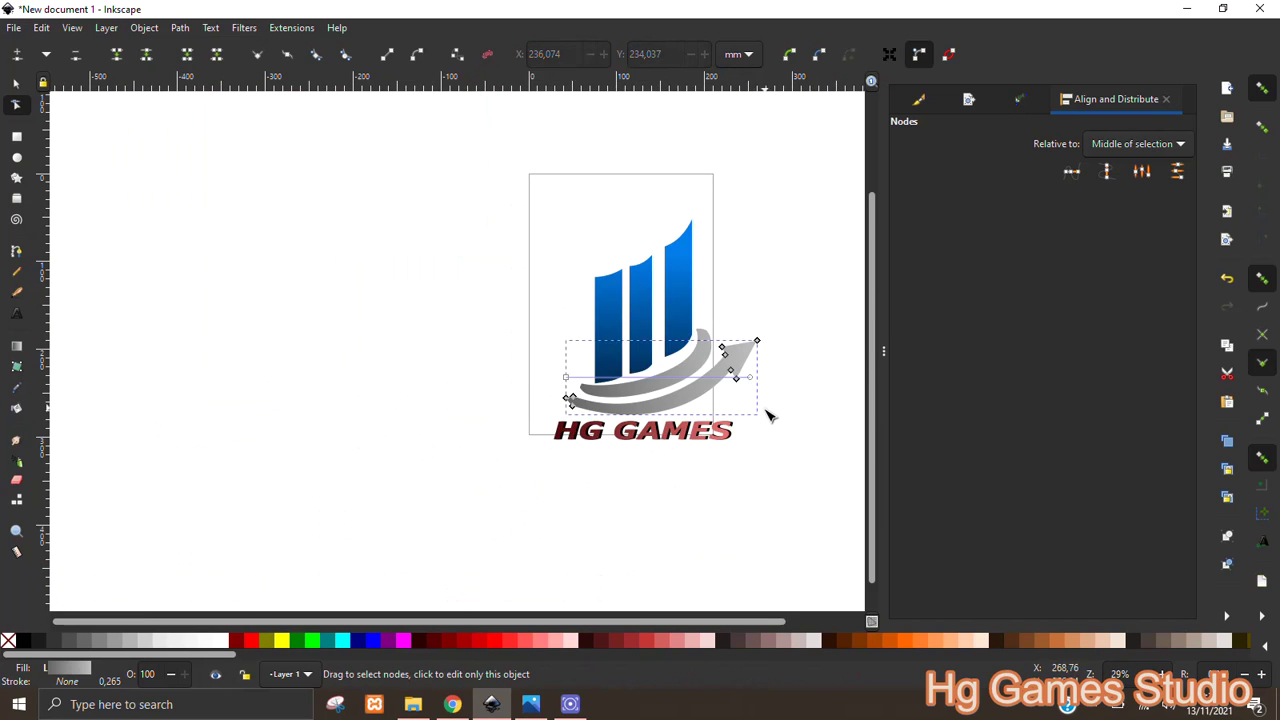
pyautogui.scroll(1, 723, 449)
pyautogui.scroll(1, 574, 491)
pyautogui.scroll(2, 530, 457)
pyautogui.scroll(-3, 530, 457)
# Sharpen the arrowhead by moving its tip up-left and adjusting both barbs
pyautogui.click(571, 371)
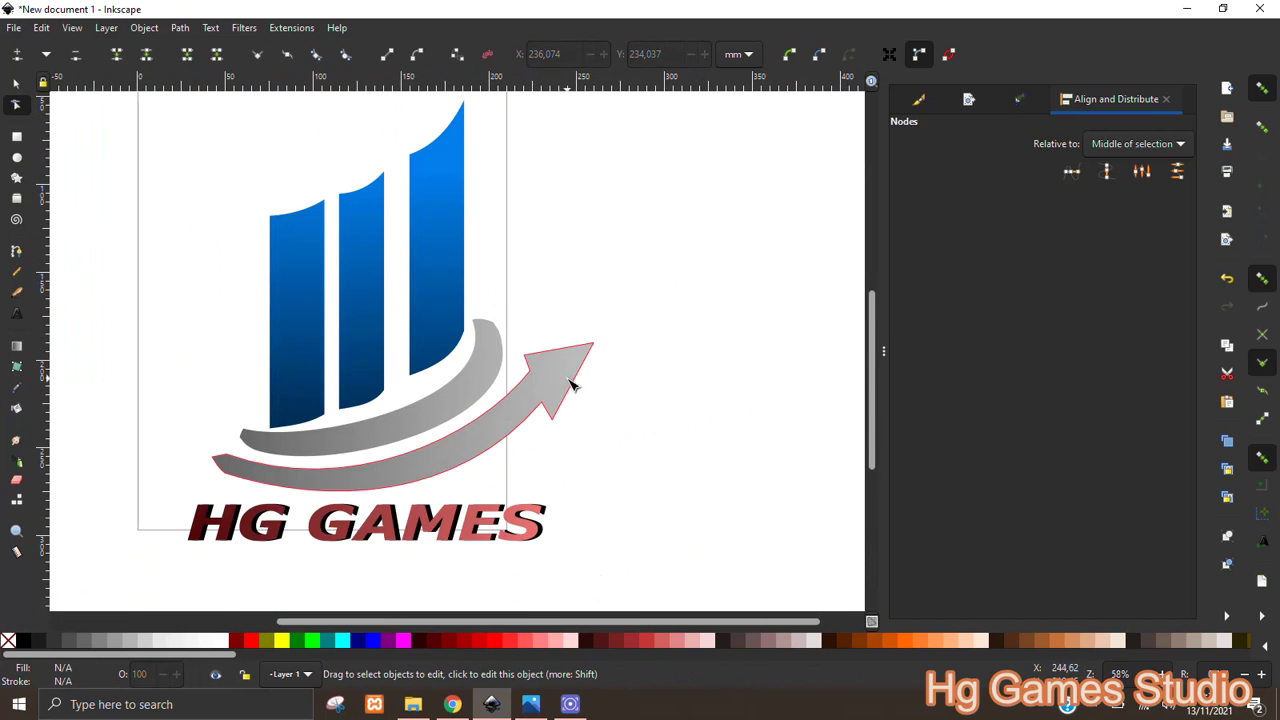
pyautogui.scroll(2, 590, 357)
pyautogui.scroll(1, 607, 343)
pyautogui.moveTo(609, 319); pyautogui.dragTo(588, 295)
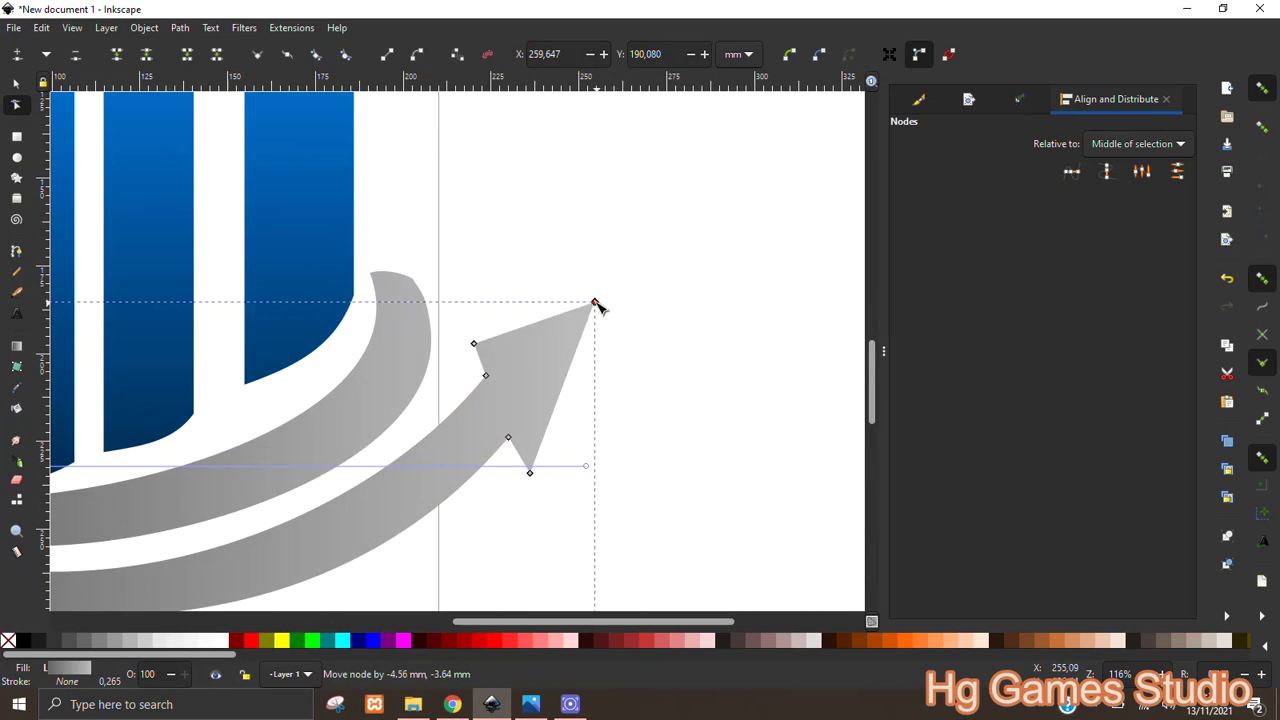
pyautogui.moveTo(474, 344); pyautogui.dragTo(460, 355)
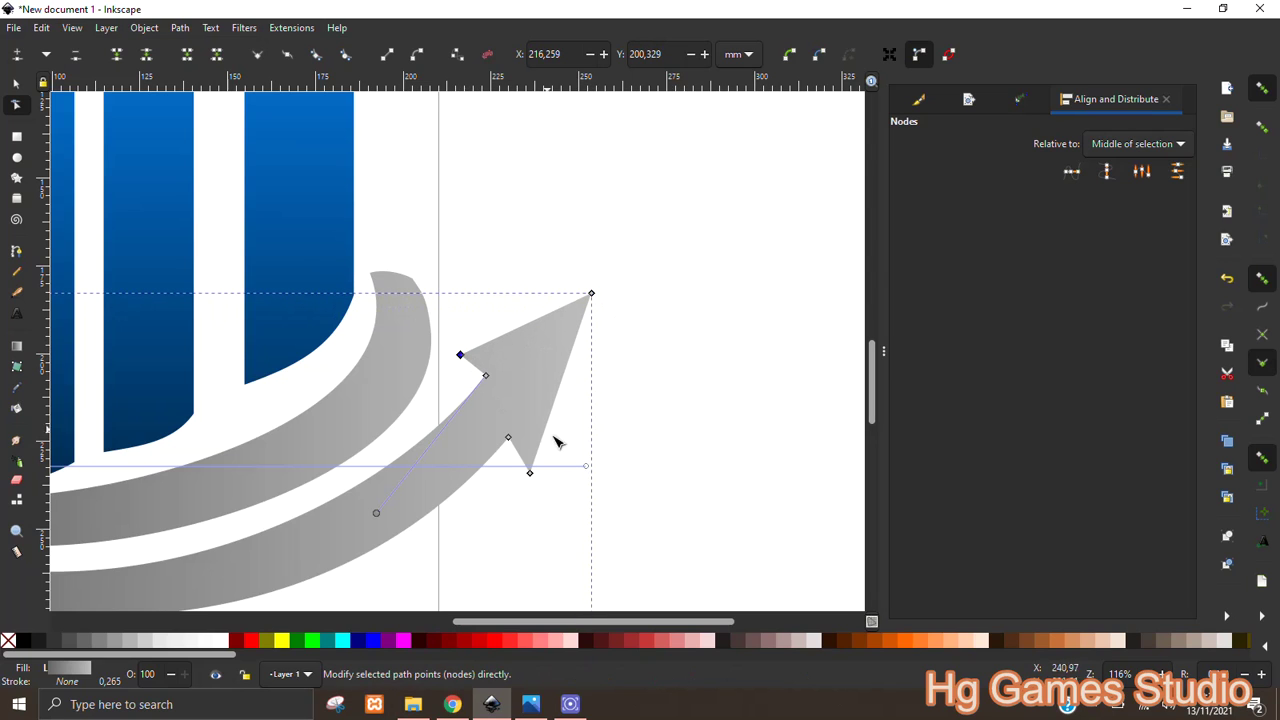
pyautogui.moveTo(529, 472); pyautogui.dragTo(545, 469)
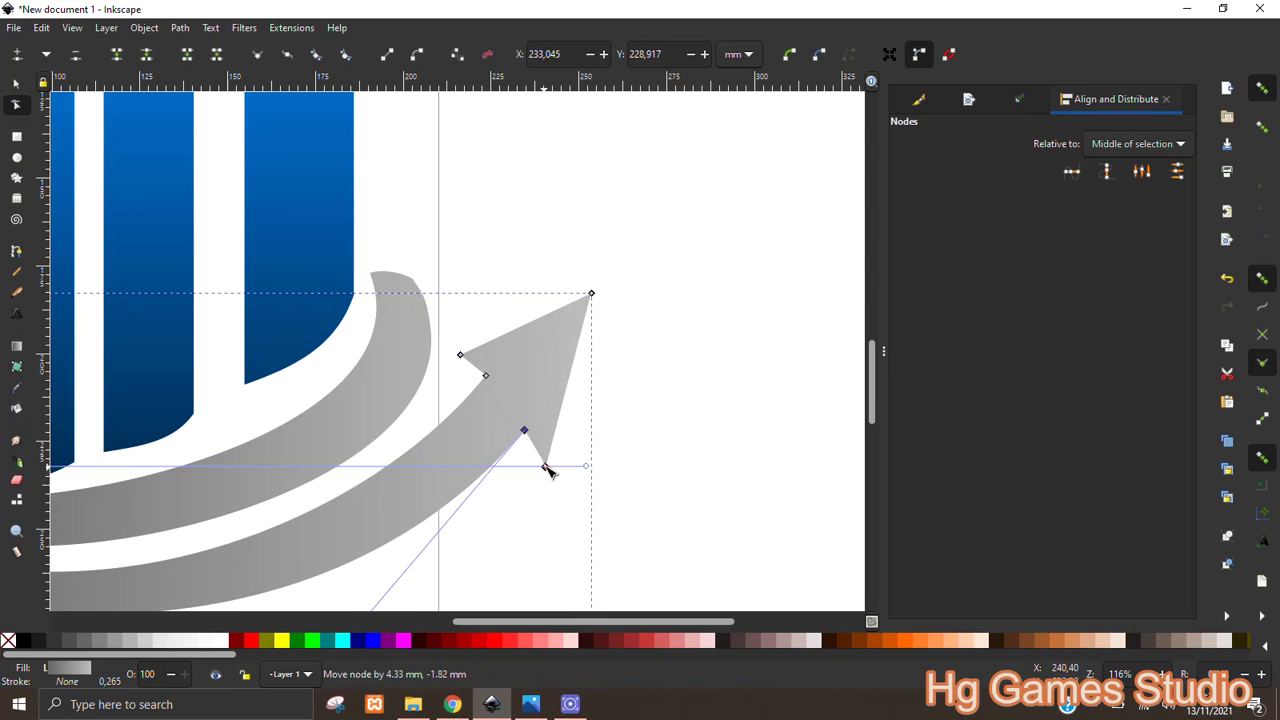
pyautogui.press('Escape')
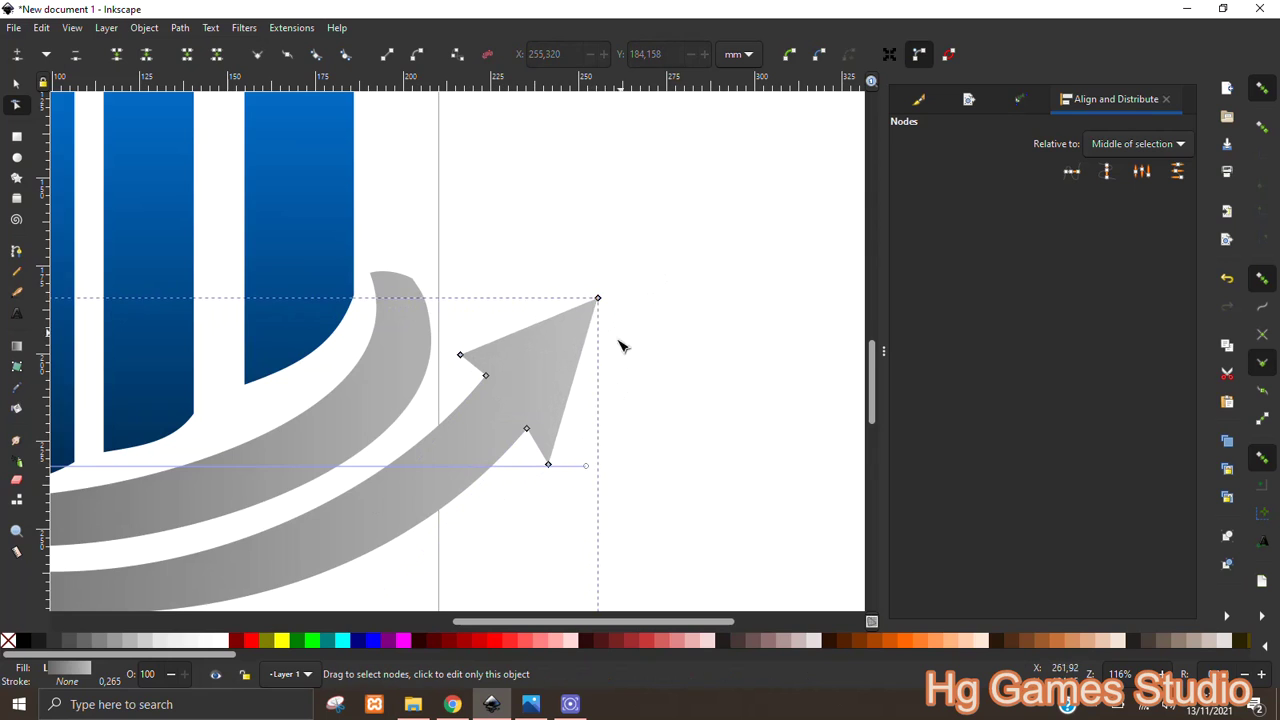
pyautogui.scroll(-1, 649, 294)
pyautogui.scroll(-1, 594, 423)
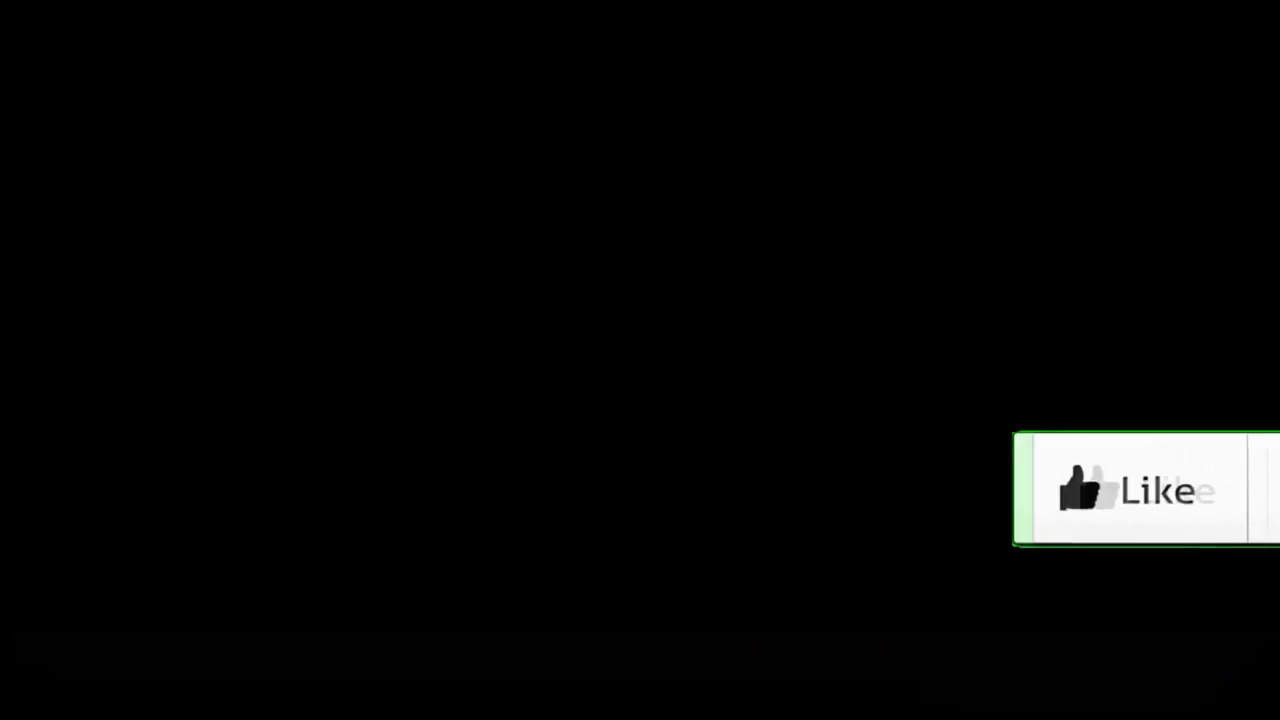